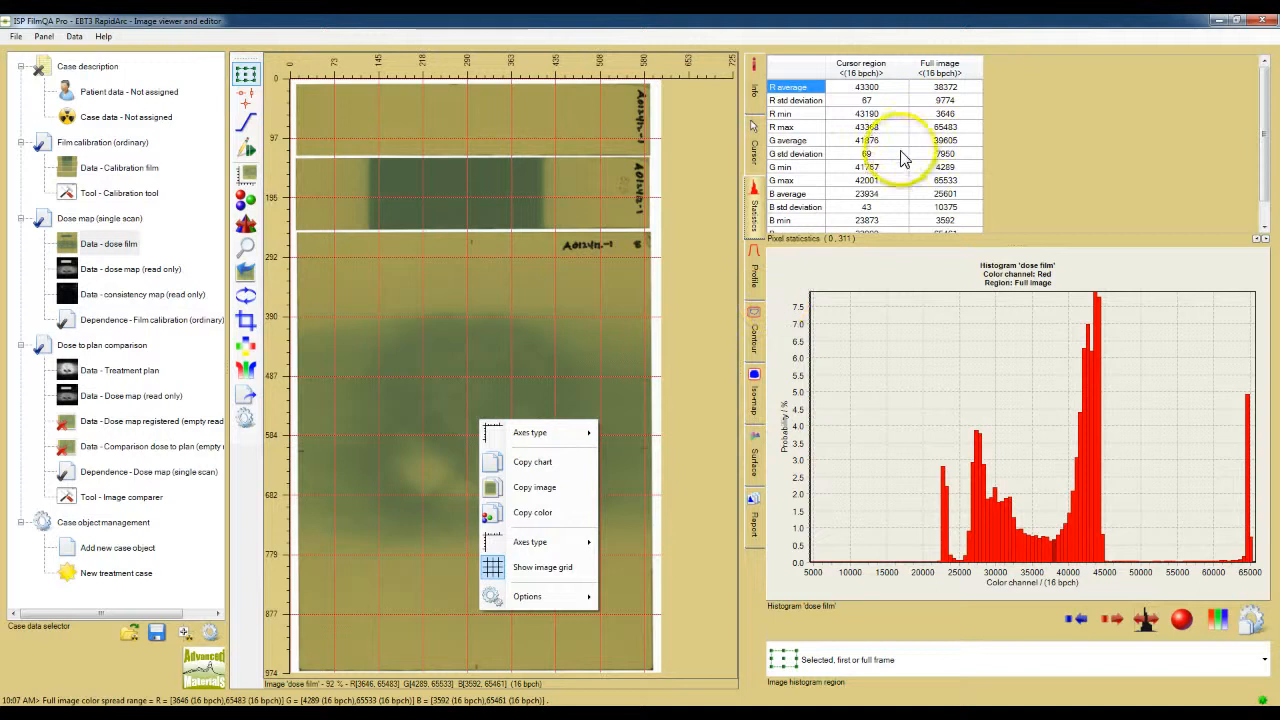
{"action": "right_click", "coordinate": [902, 155]}
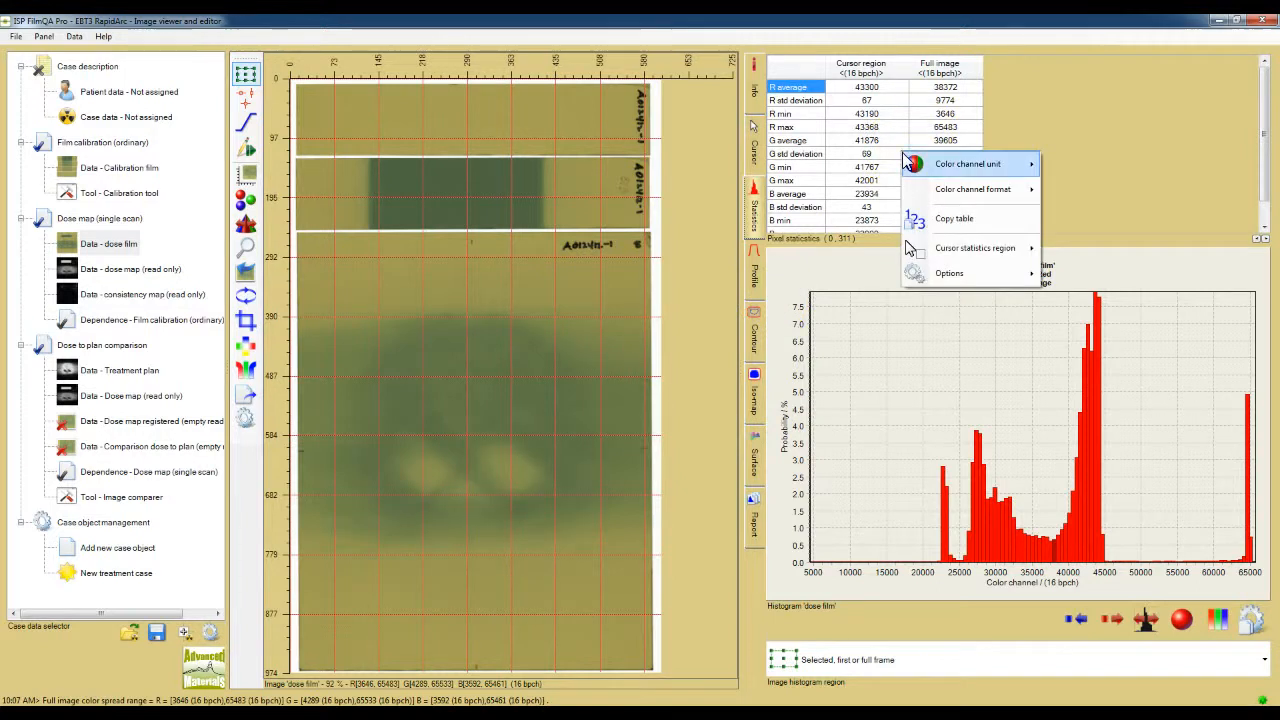
{"action": "mouse_move", "coordinate": [910, 163]}
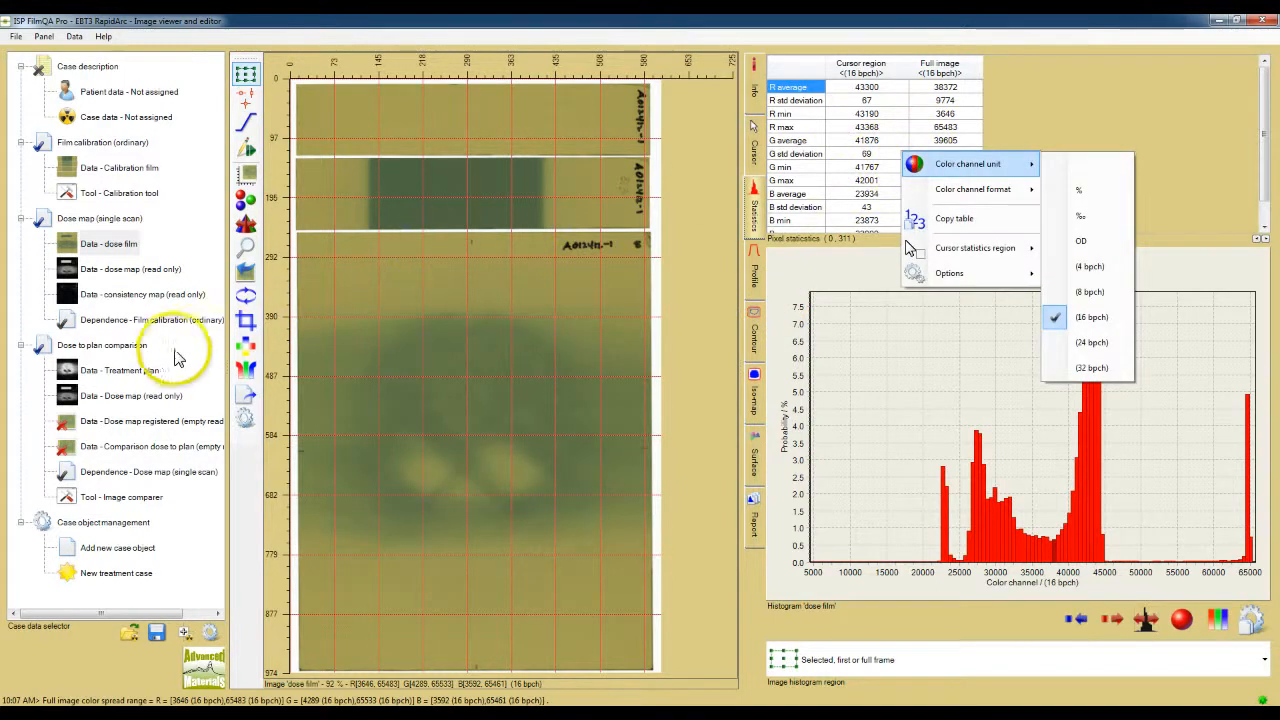
{"action": "right_click", "coordinate": [150, 370]}
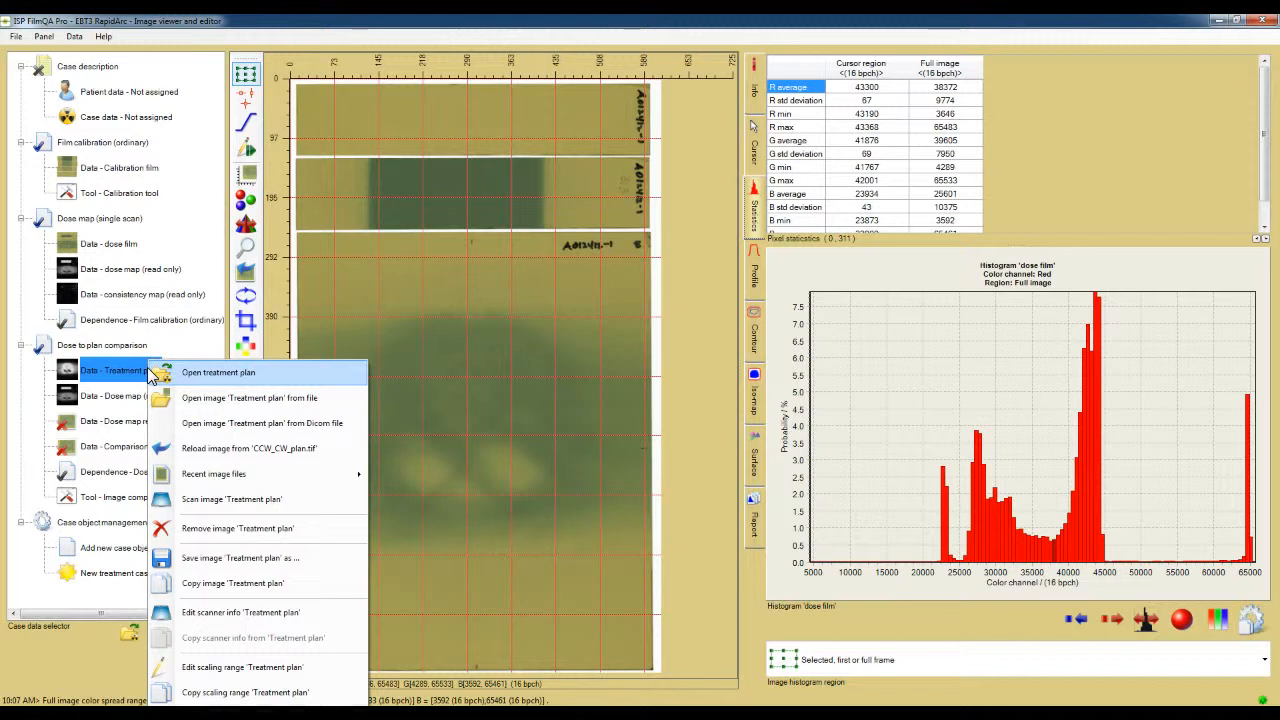
{"action": "right_click", "coordinate": [153, 294]}
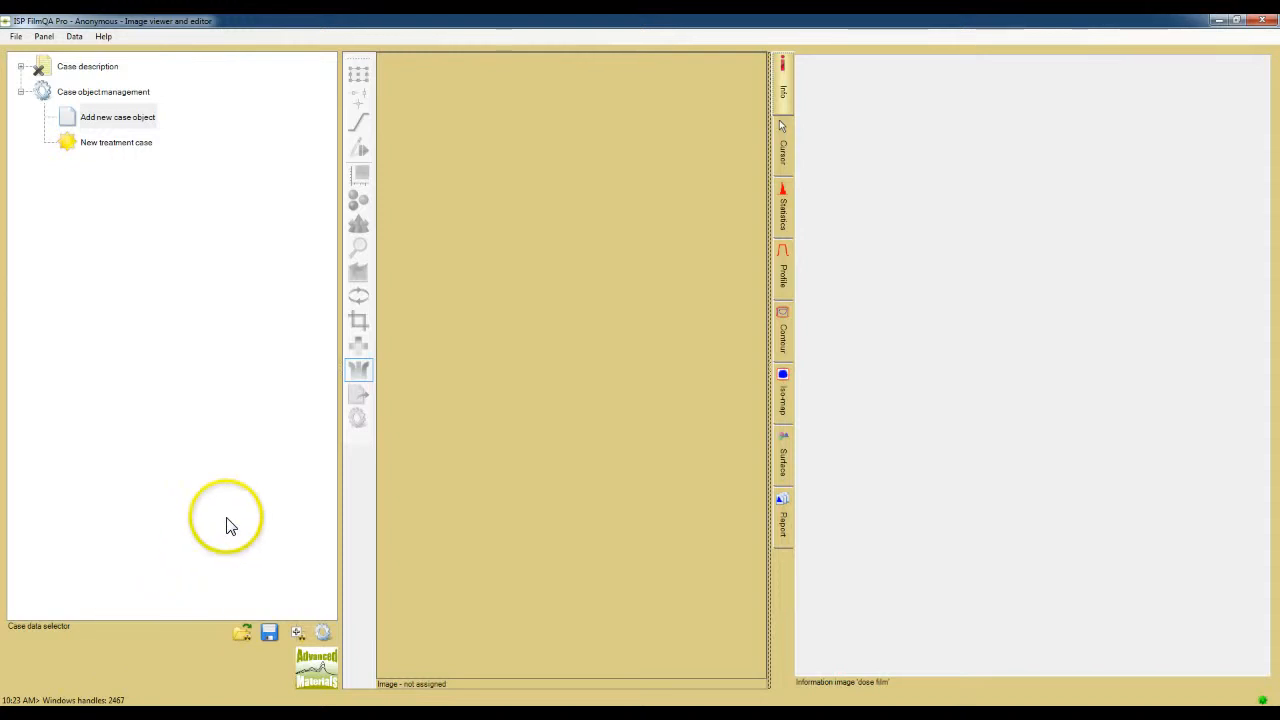
Step: Widen the image viewer area by moving the divider between it and the information area
{"action": "left_click", "coordinate": [182, 381]}
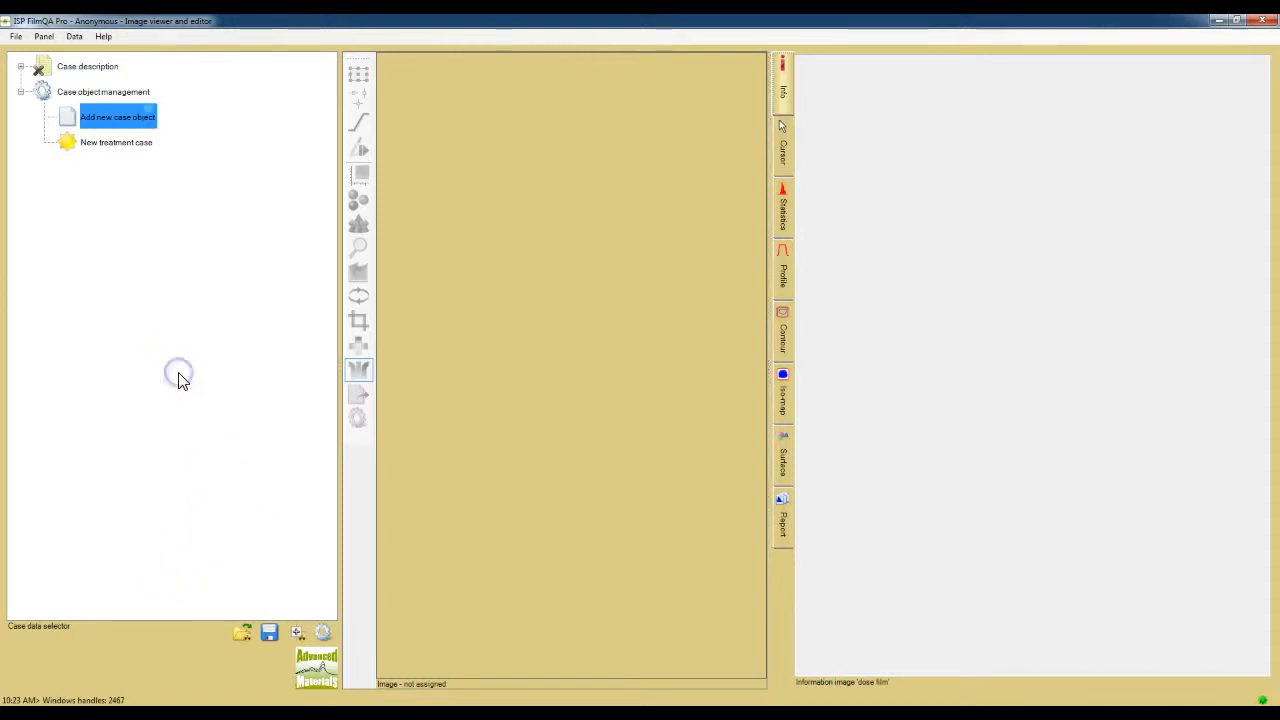
{"action": "left_click", "coordinate": [358, 418]}
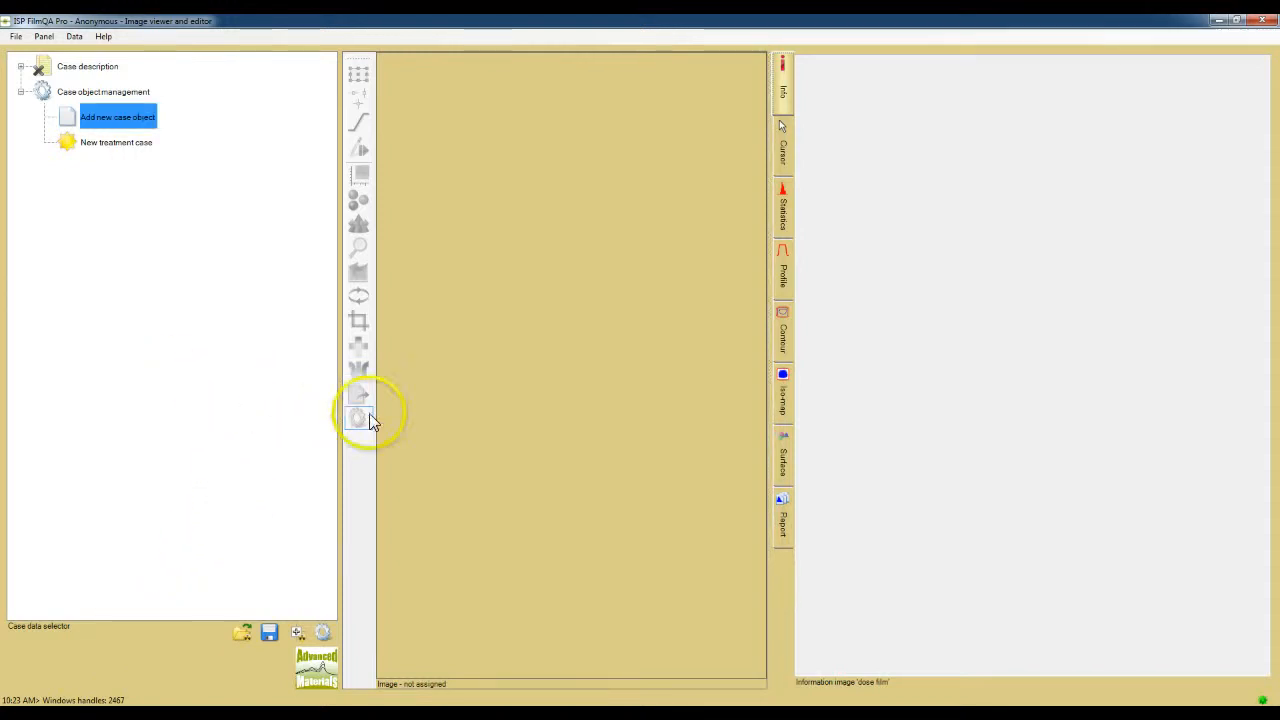
{"action": "left_click", "coordinate": [557, 376]}
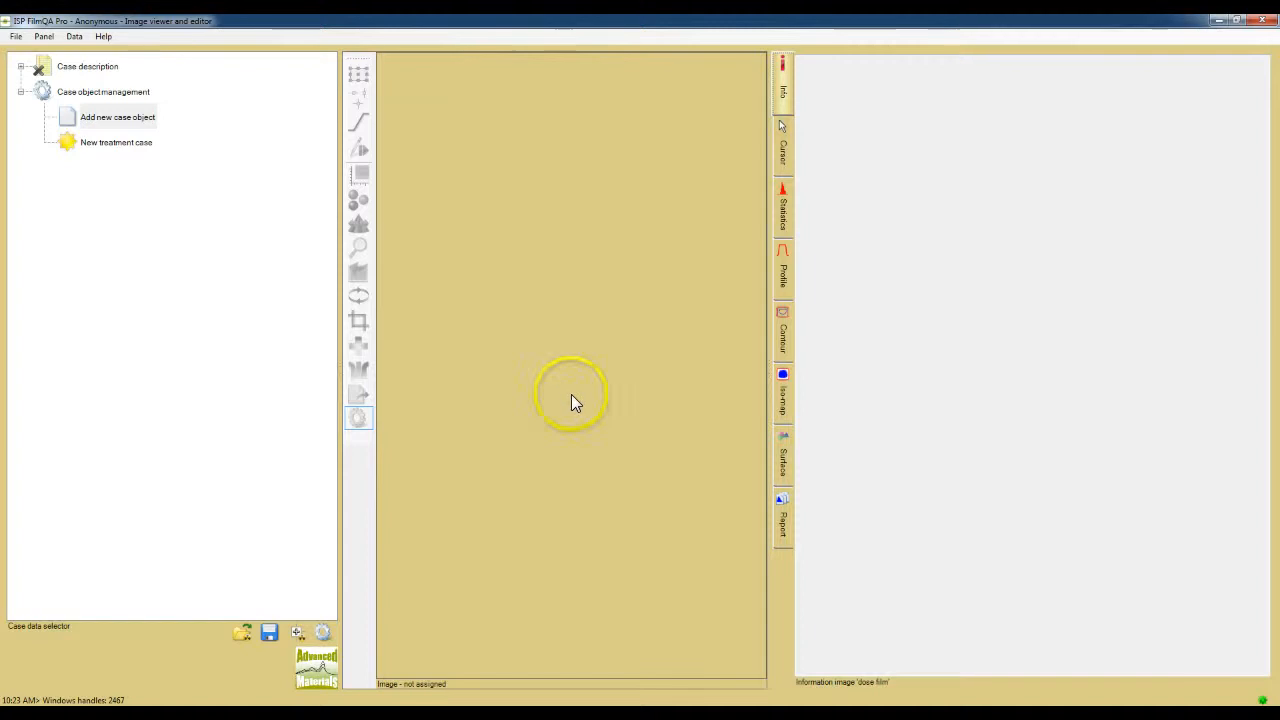
{"action": "left_click", "coordinate": [1036, 366]}
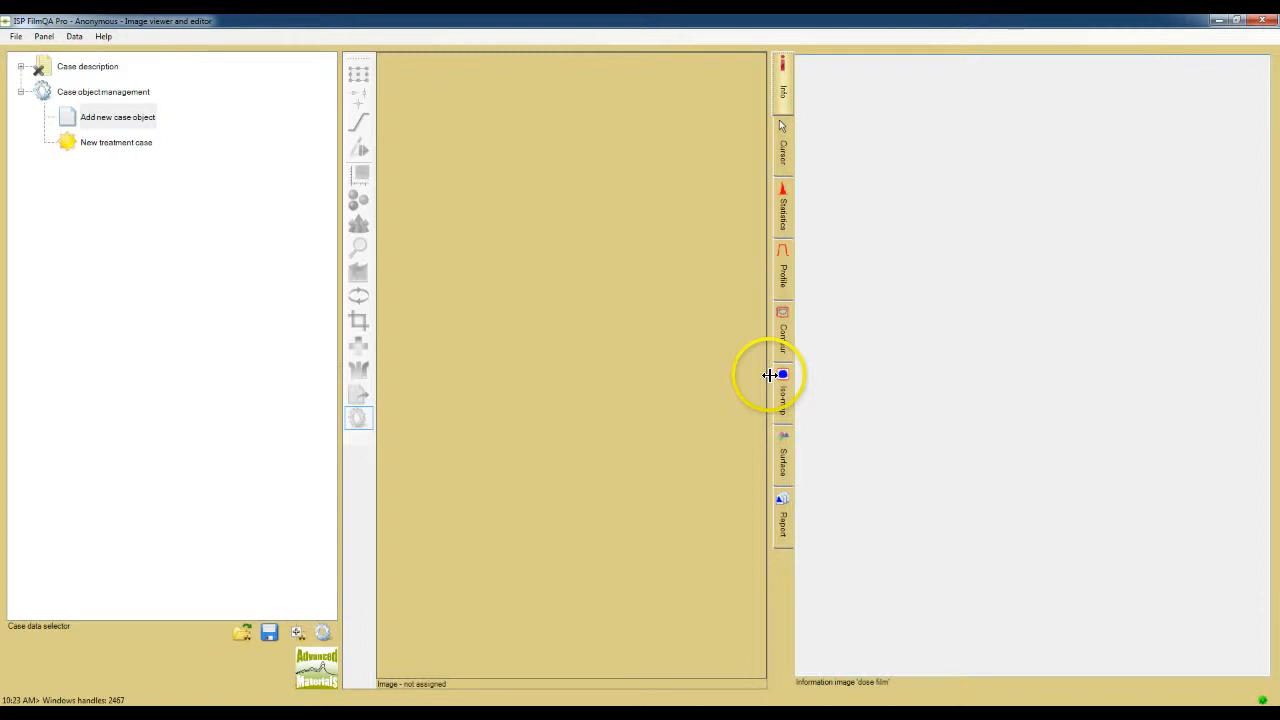
{"action": "left_click_drag", "start_coordinate": [768, 375], "coordinate": [872, 378]}
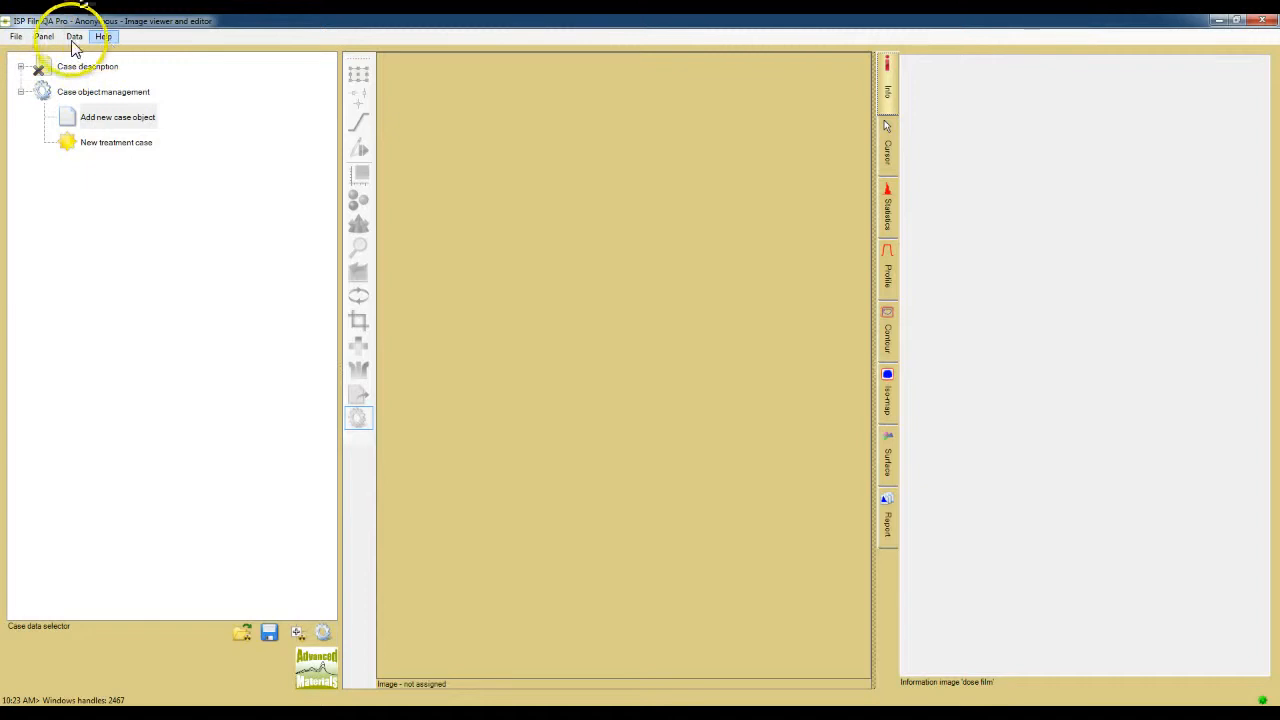
Step: Add TreatmentObject_ImageComparison to the assigned treatment object types and confirm the change
{"action": "left_click", "coordinate": [16, 38]}
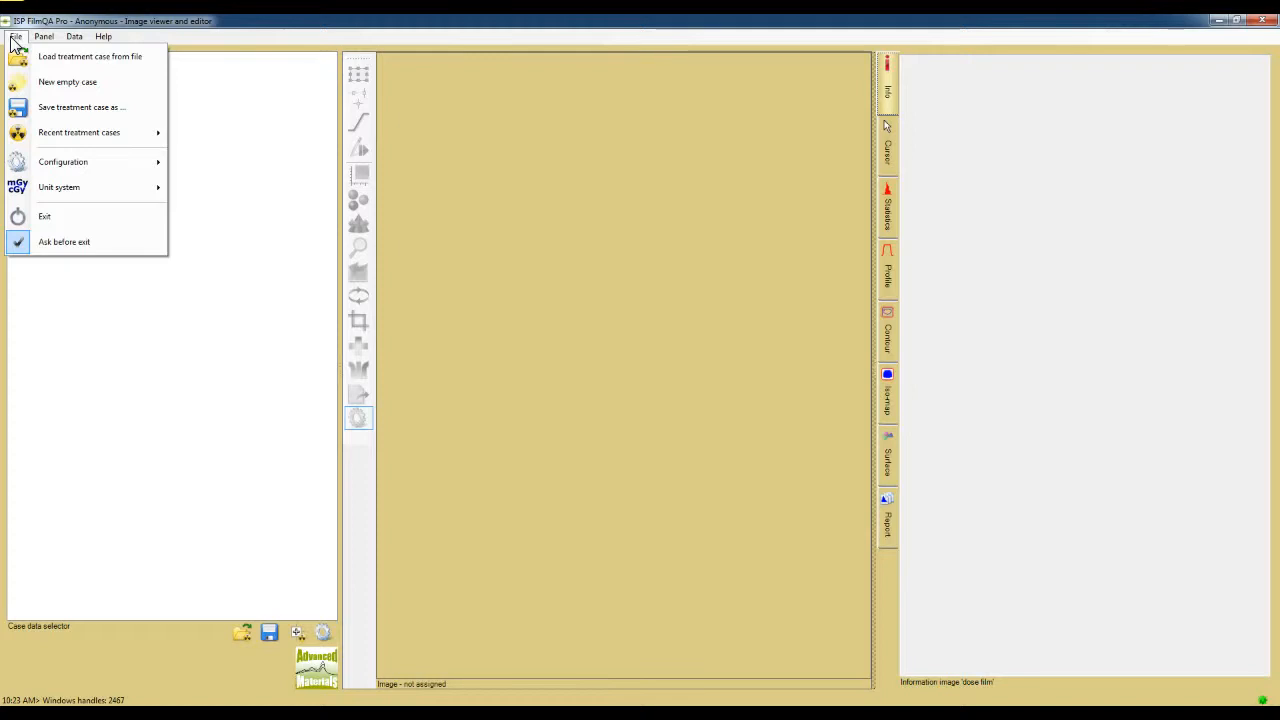
{"action": "left_click", "coordinate": [43, 37]}
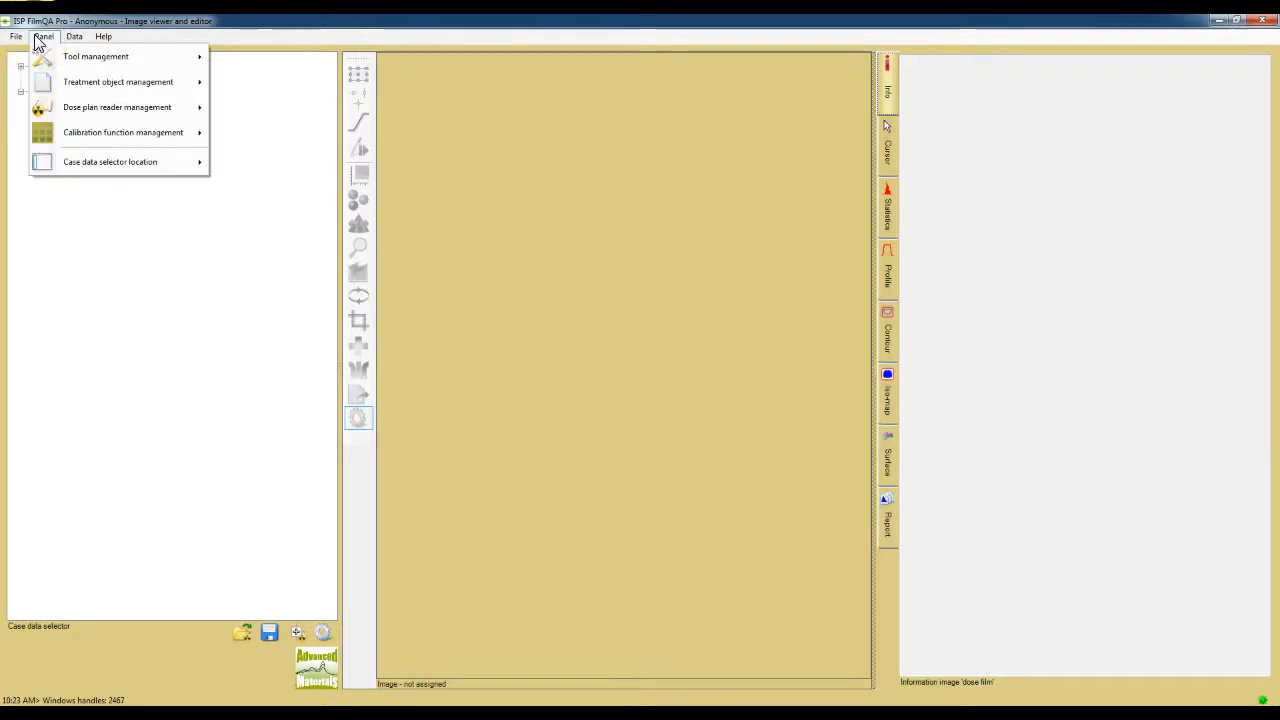
{"action": "mouse_move", "coordinate": [69, 86]}
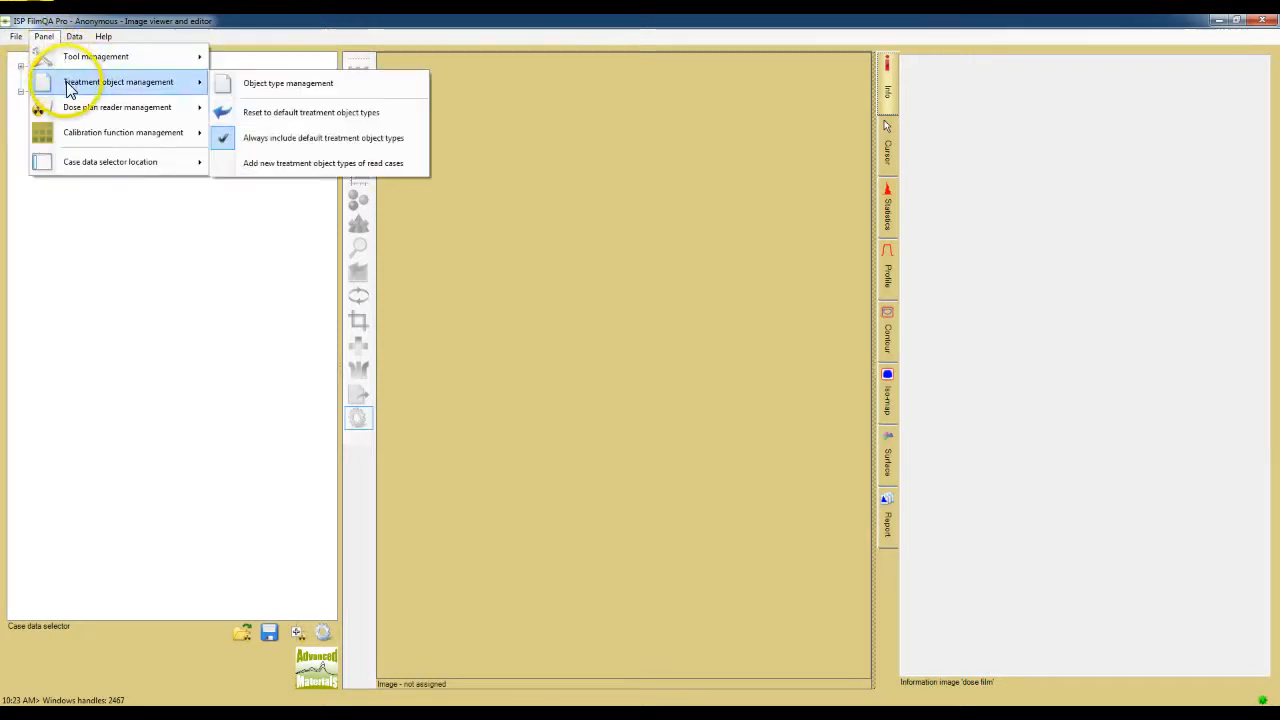
{"action": "mouse_move", "coordinate": [74, 118]}
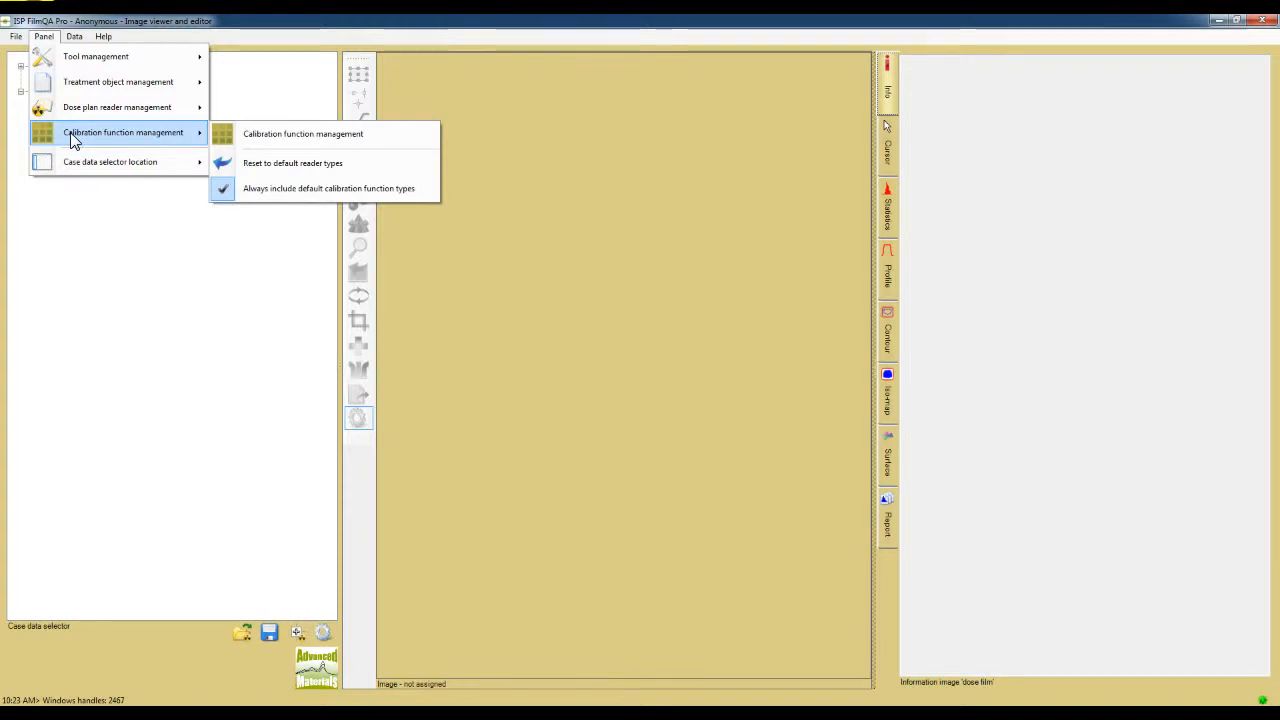
{"action": "mouse_move", "coordinate": [110, 85]}
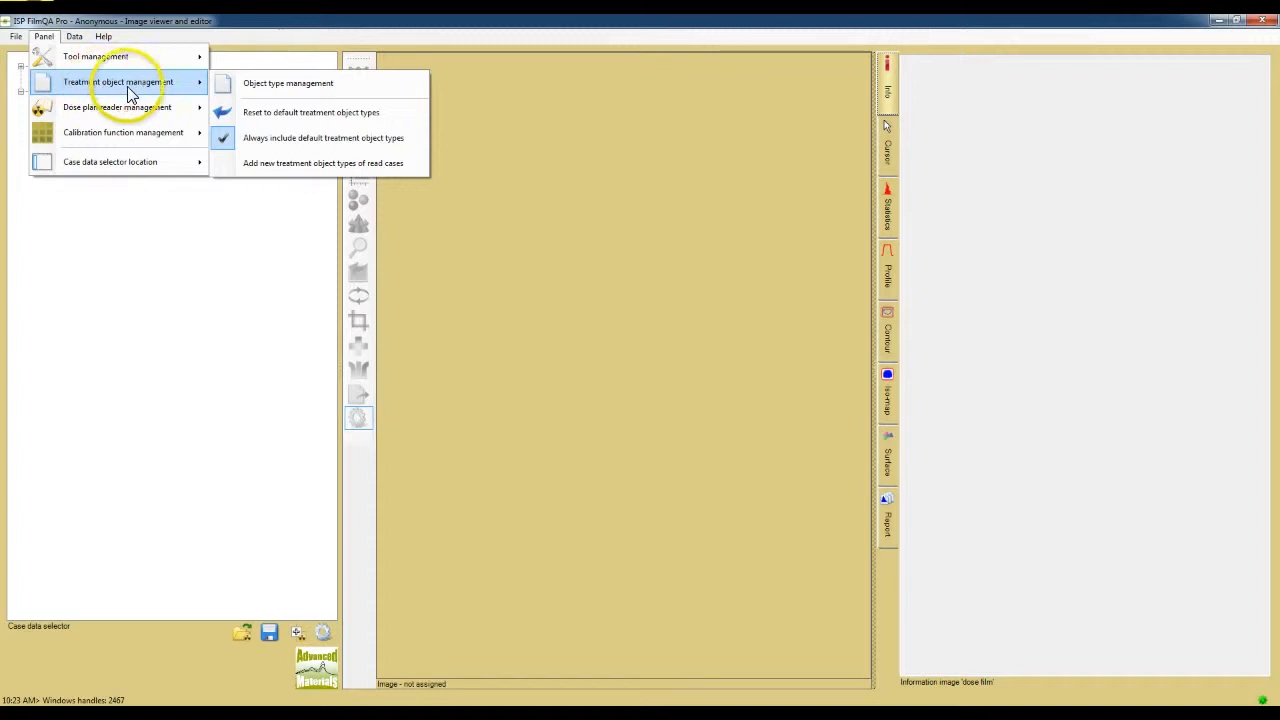
{"action": "left_click", "coordinate": [240, 85]}
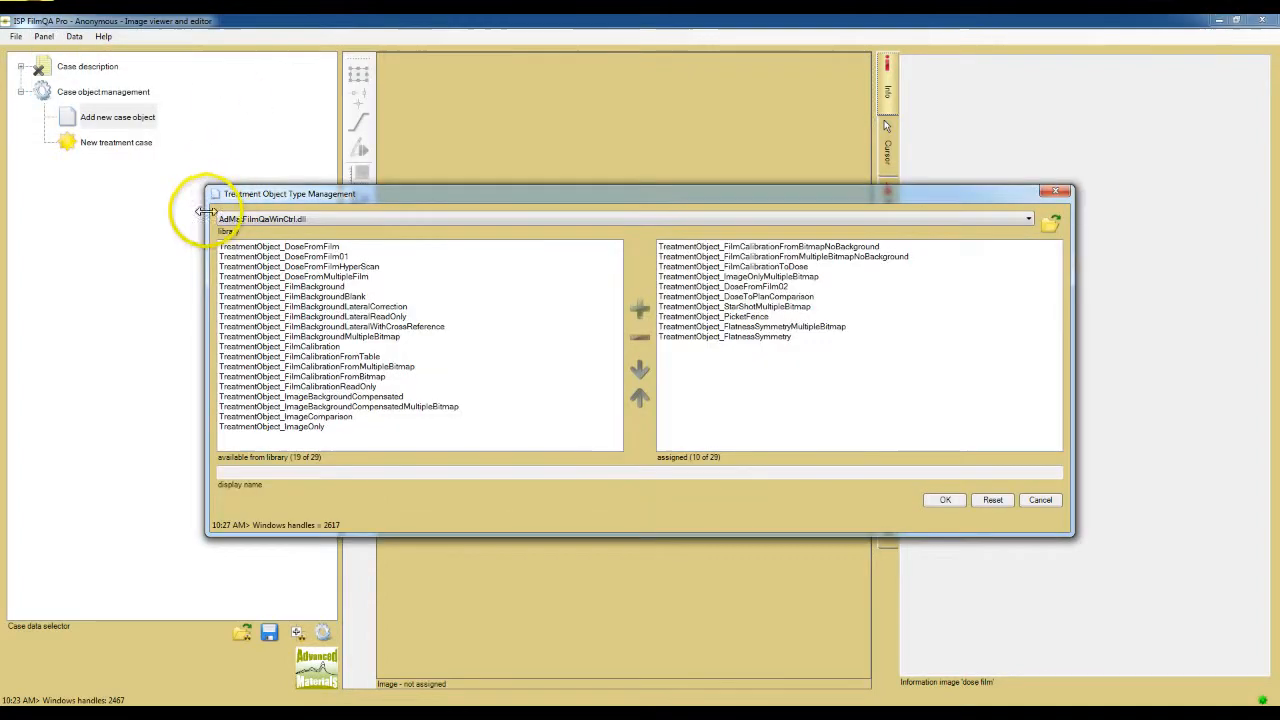
{"action": "left_click", "coordinate": [334, 417]}
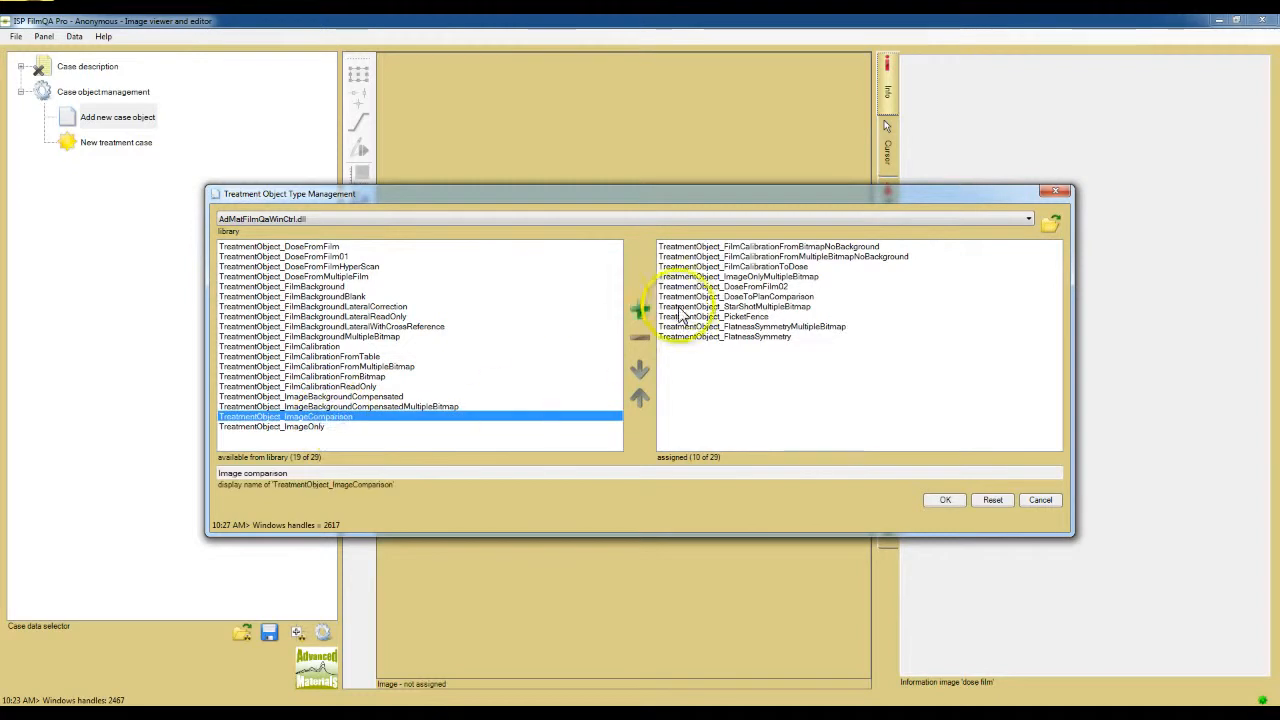
{"action": "left_click", "coordinate": [641, 310]}
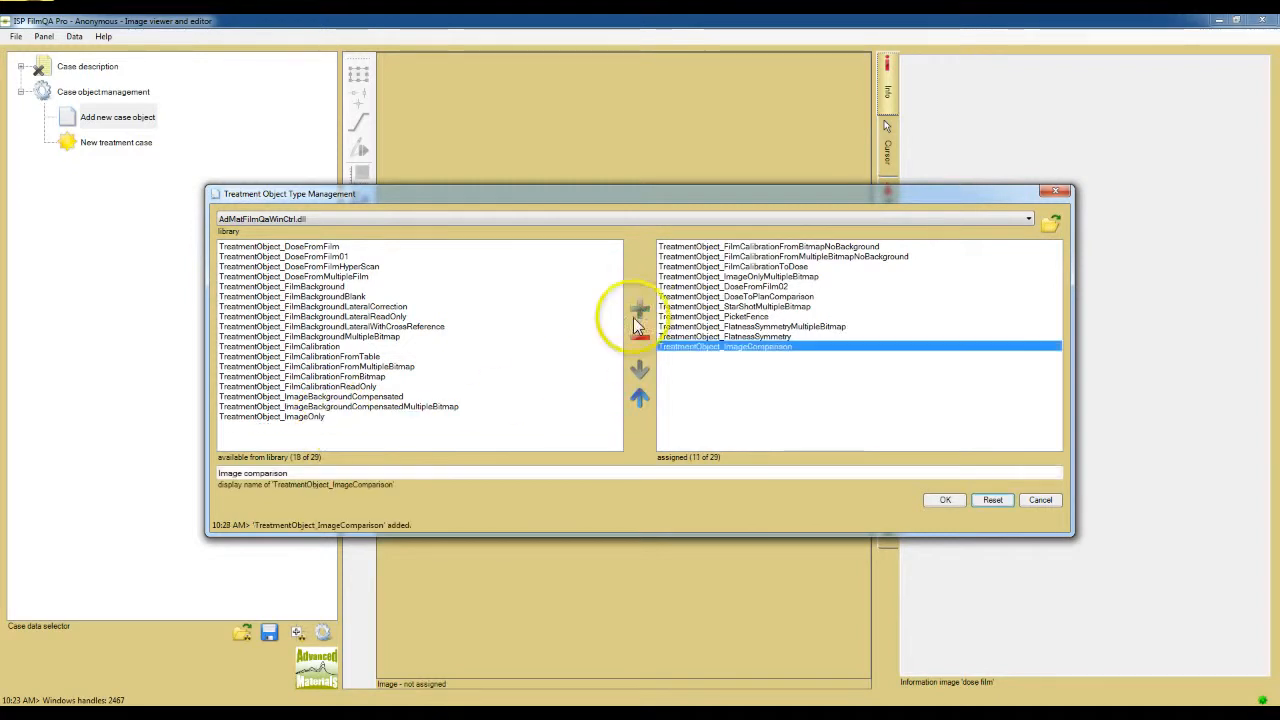
{"action": "left_click", "coordinate": [943, 499]}
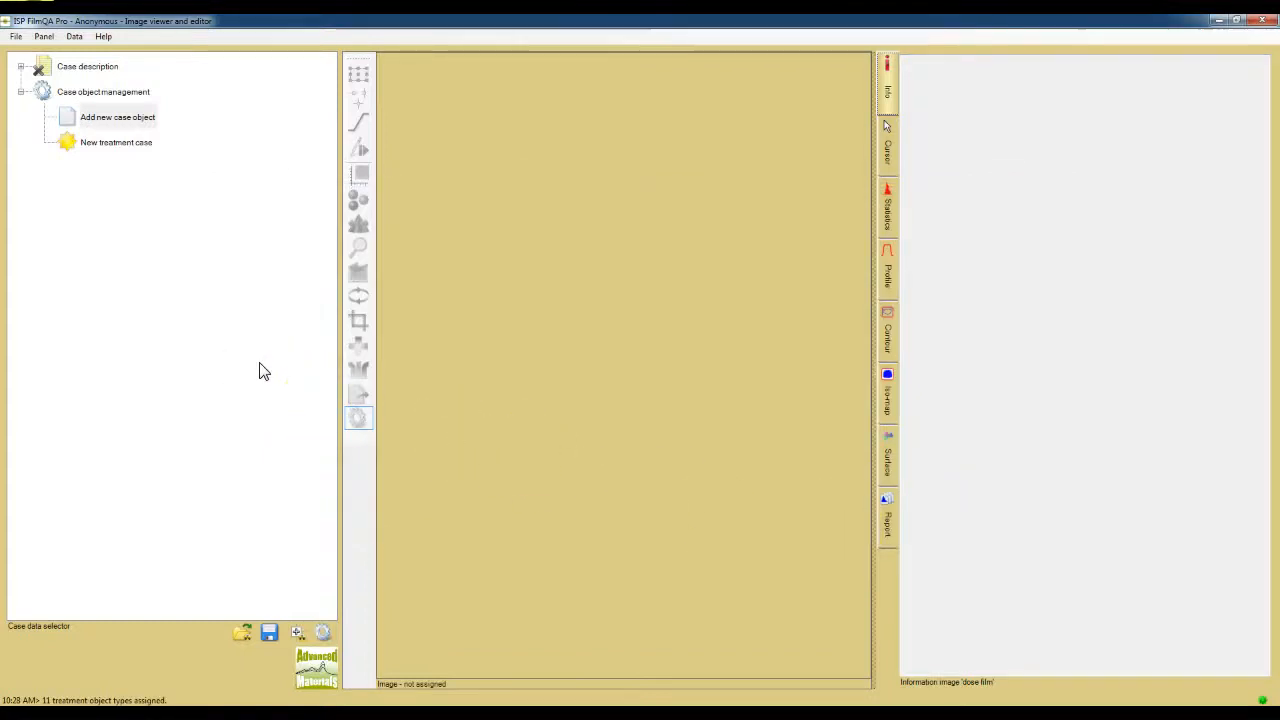
{"action": "left_click", "coordinate": [94, 234]}
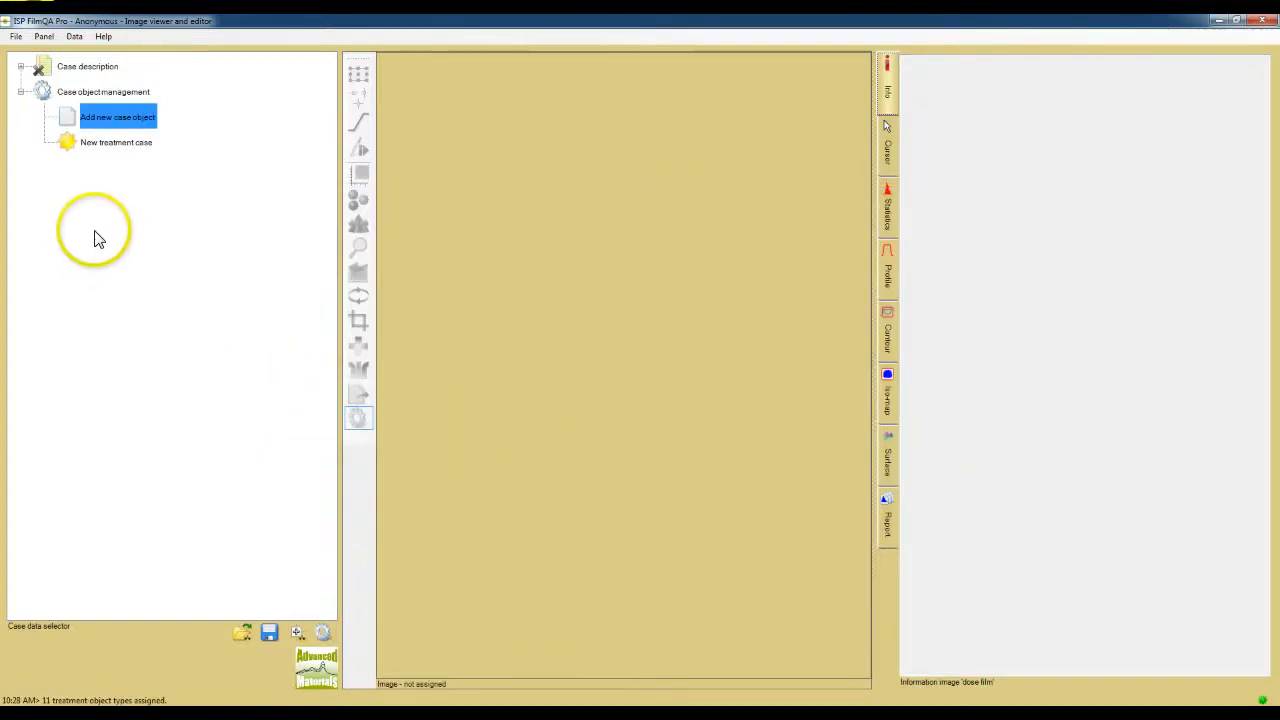
{"action": "left_click", "coordinate": [79, 40]}
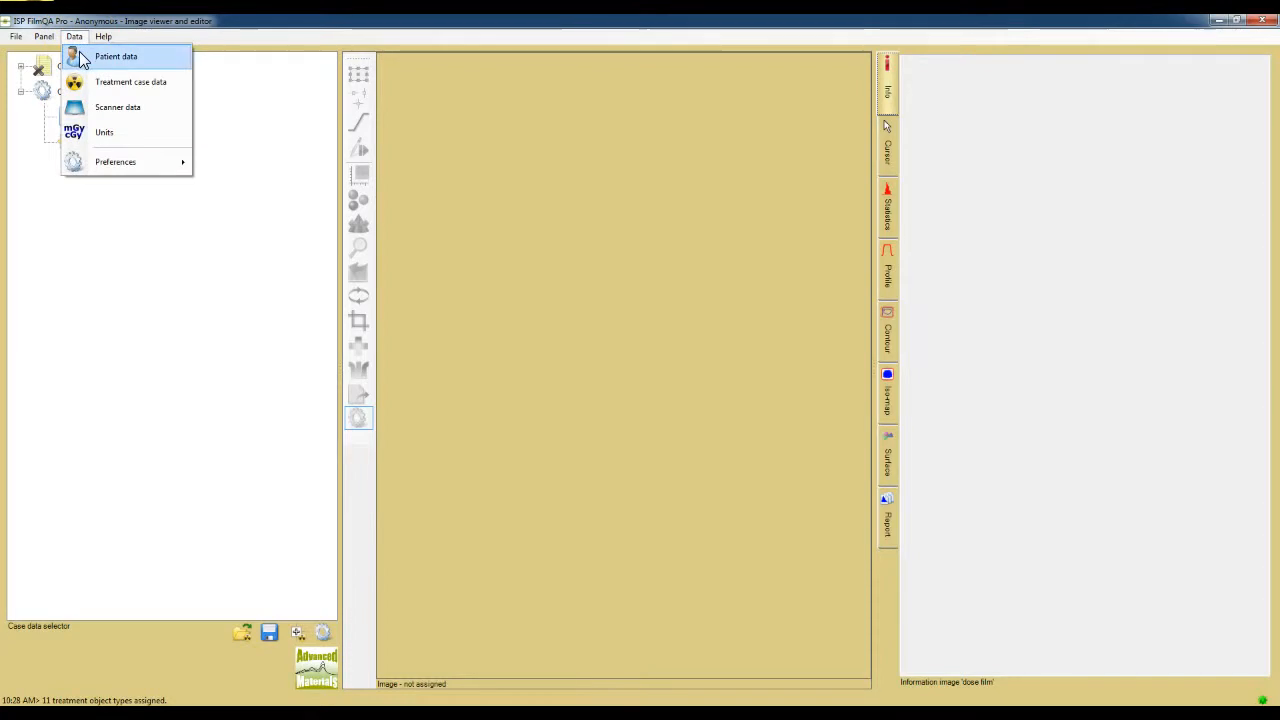
{"action": "left_click", "coordinate": [82, 84]}
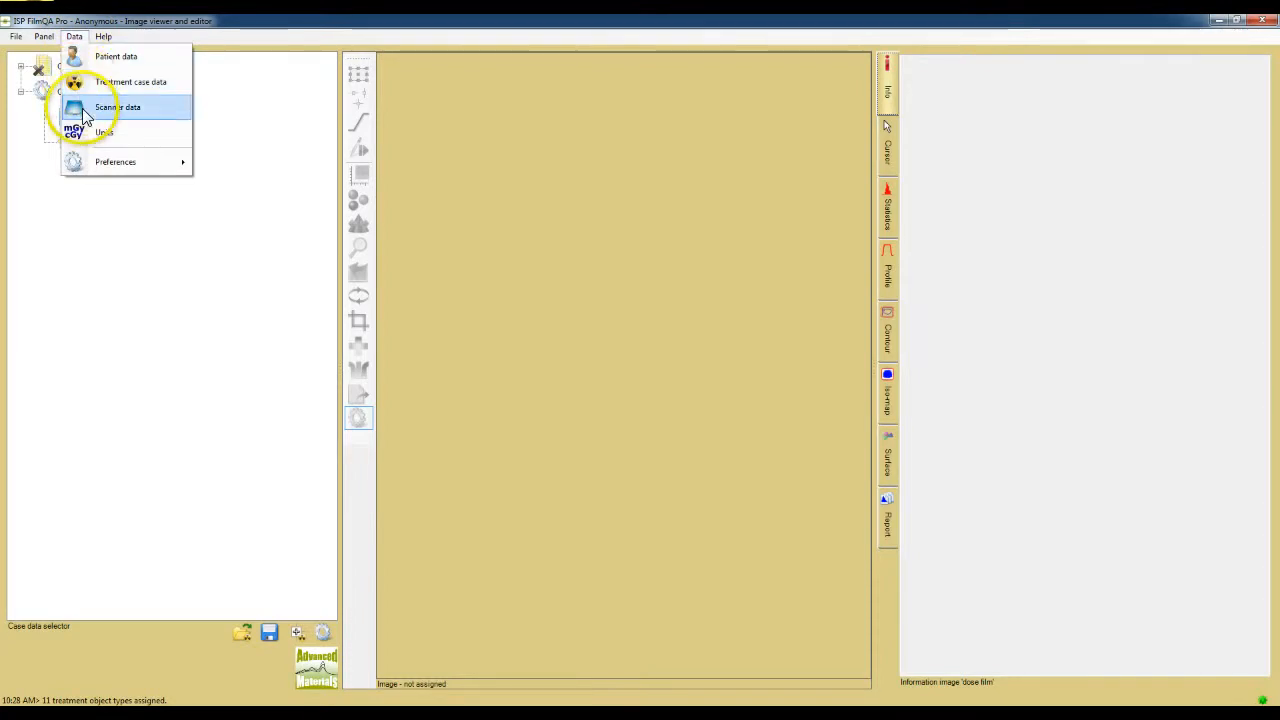
{"action": "left_click", "coordinate": [83, 166]}
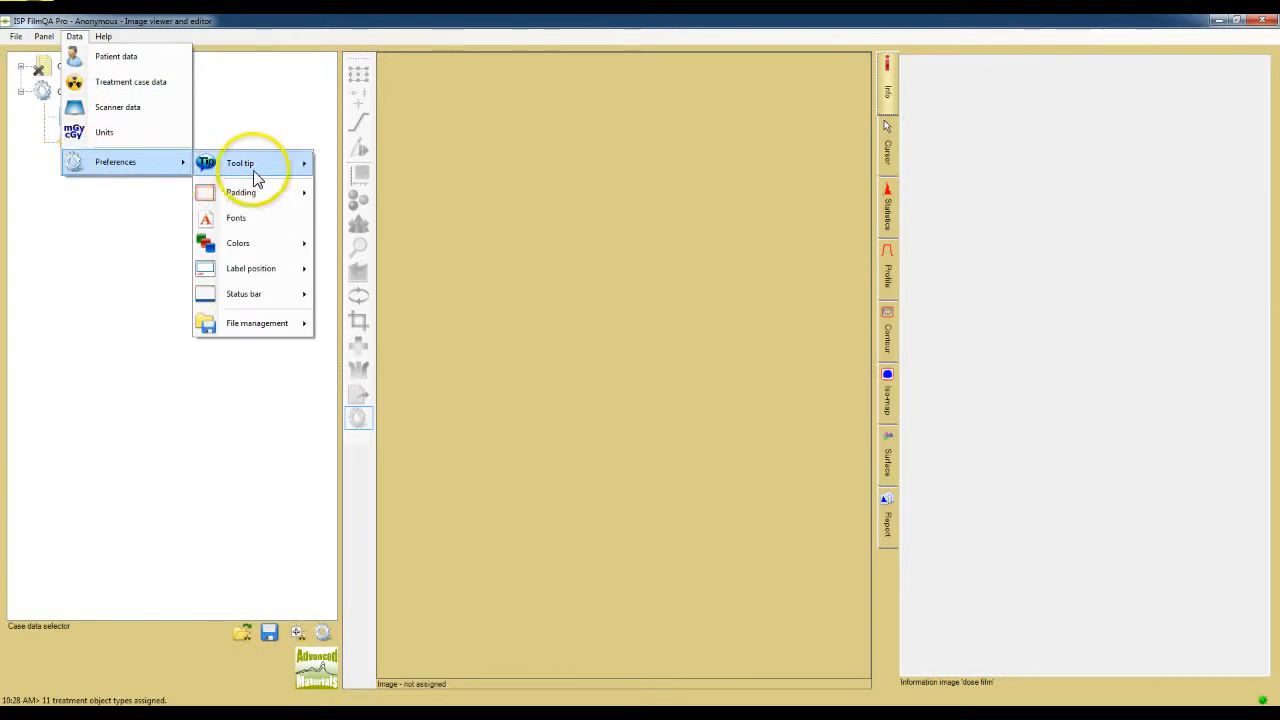
{"action": "mouse_move", "coordinate": [264, 176]}
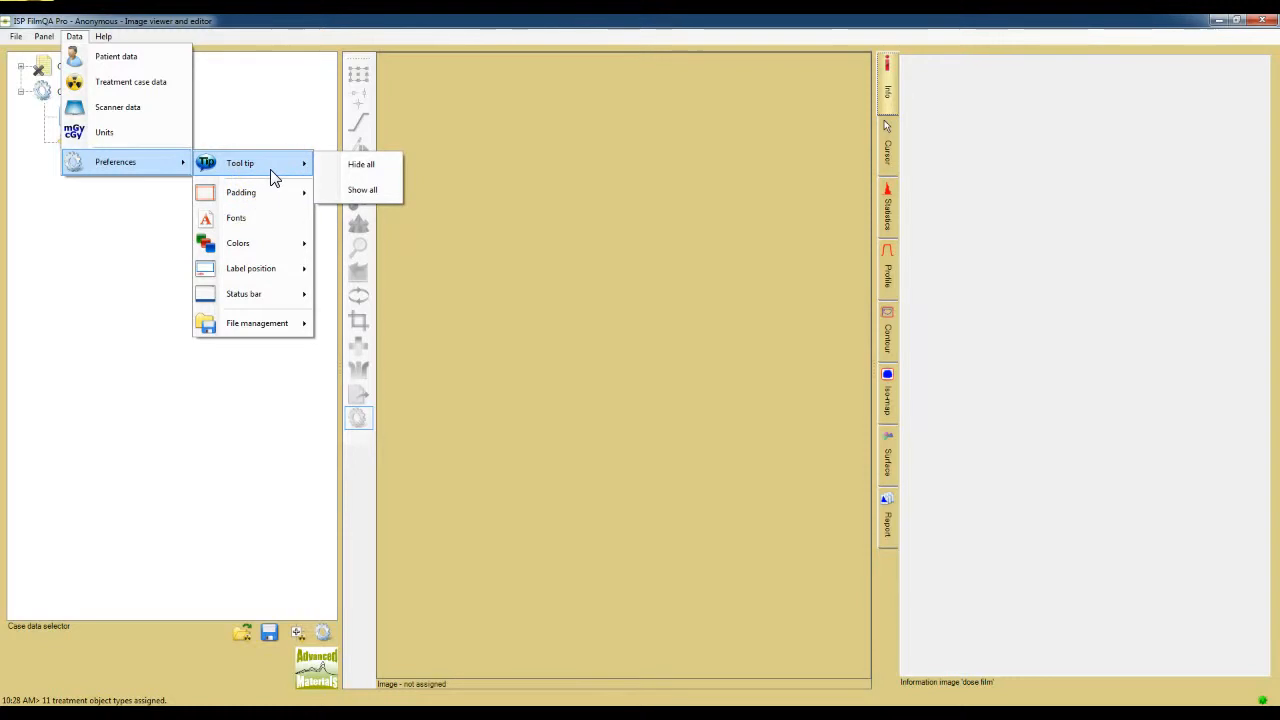
{"action": "mouse_move", "coordinate": [103, 40]}
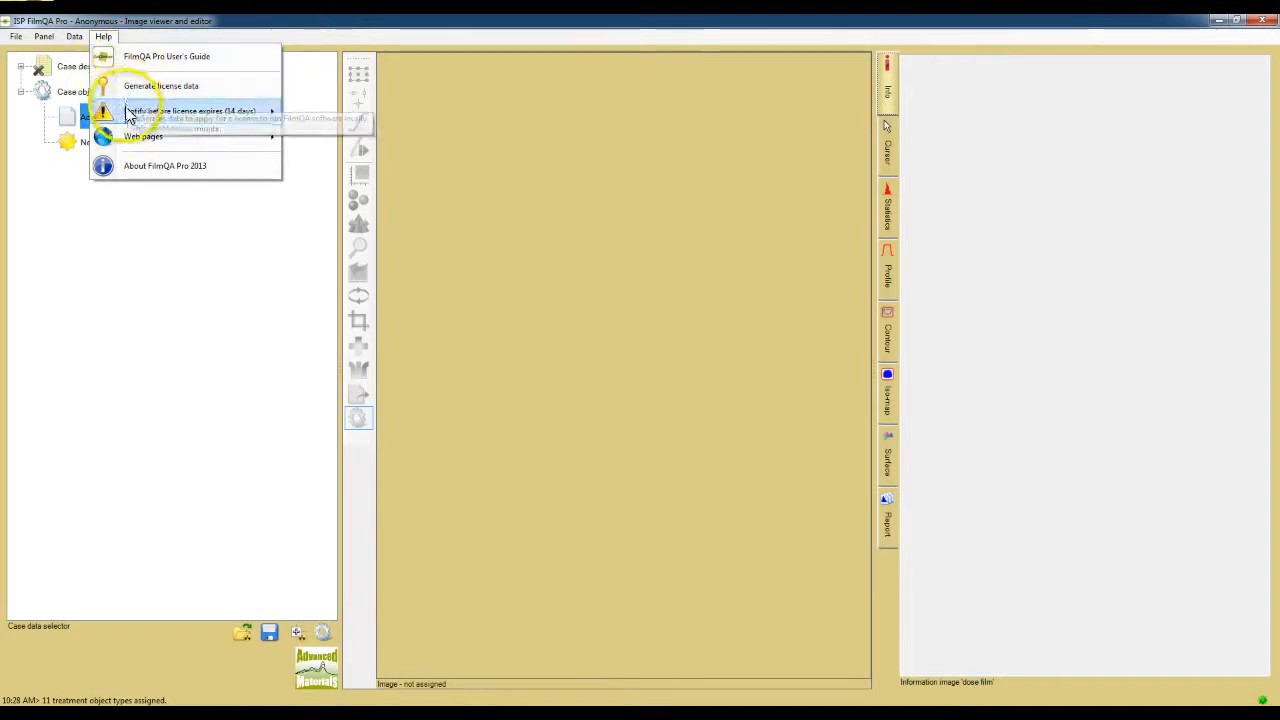
{"action": "mouse_move", "coordinate": [128, 134]}
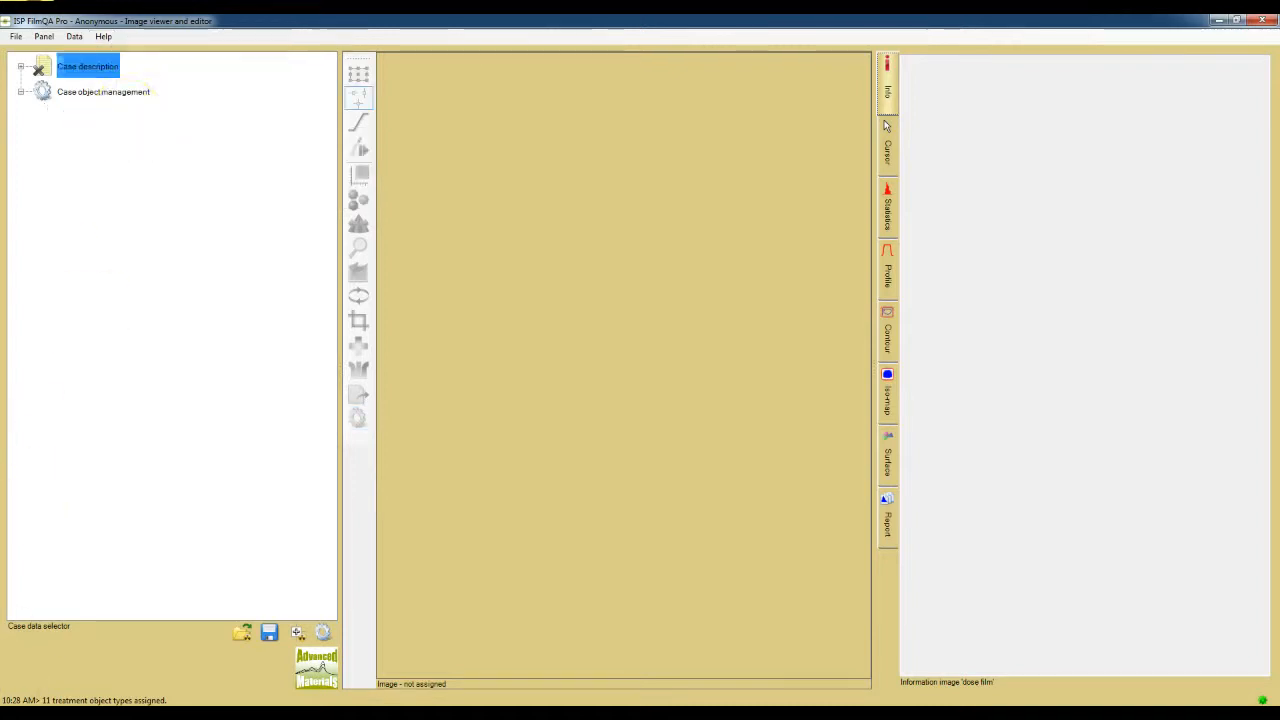
{"action": "left_click", "coordinate": [126, 120]}
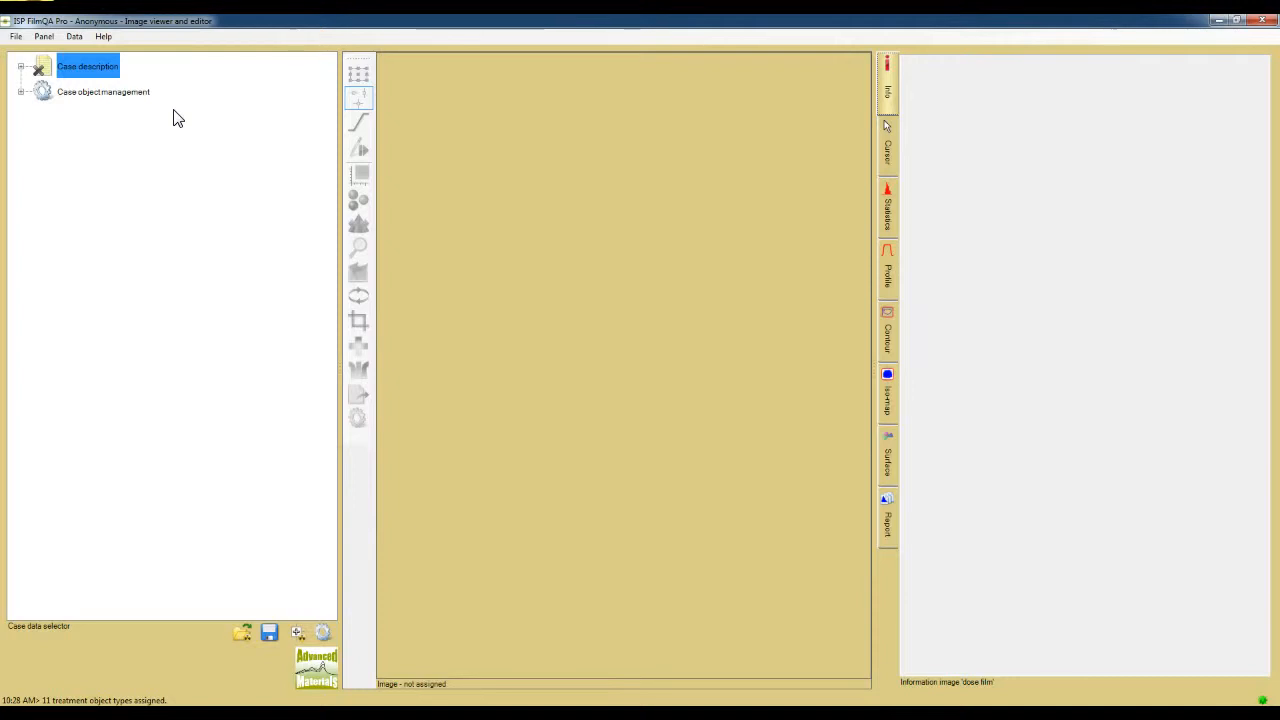
Step: Expand the case description, view its patient data record, and close the record without editing it
{"action": "left_click", "coordinate": [90, 72]}
{"action": "left_click", "coordinate": [44, 92]}
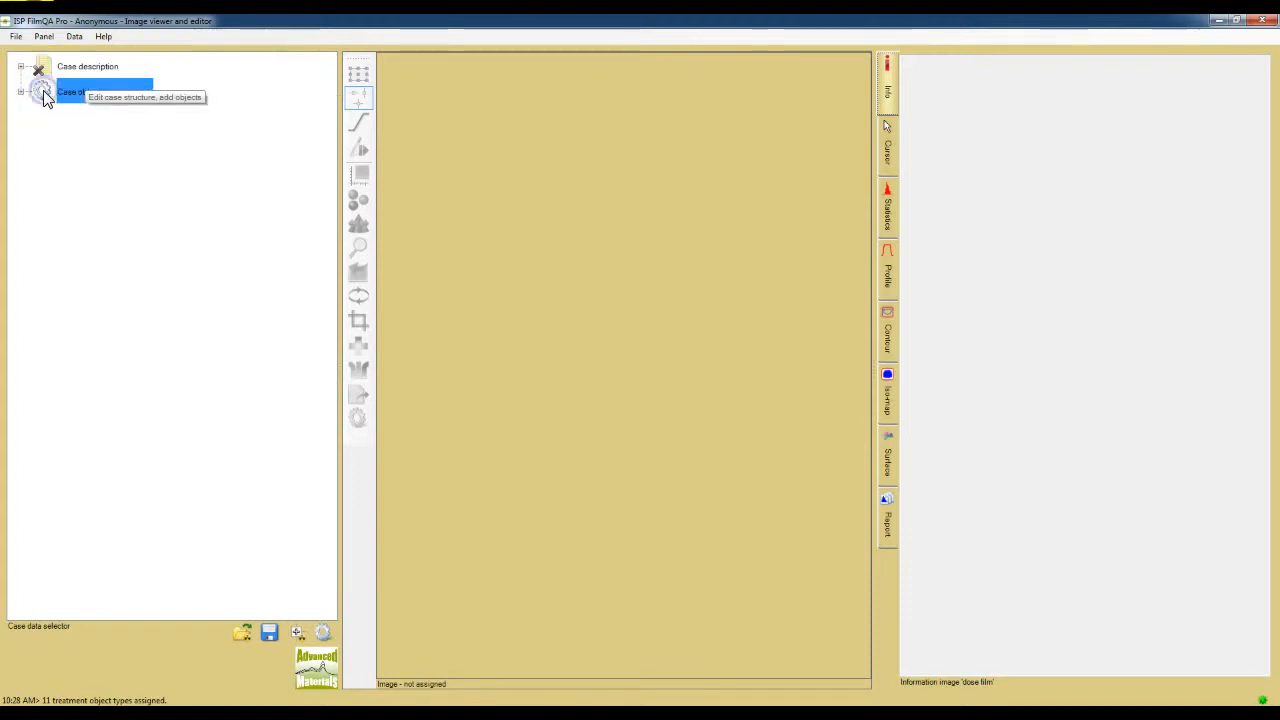
{"action": "left_click", "coordinate": [73, 120]}
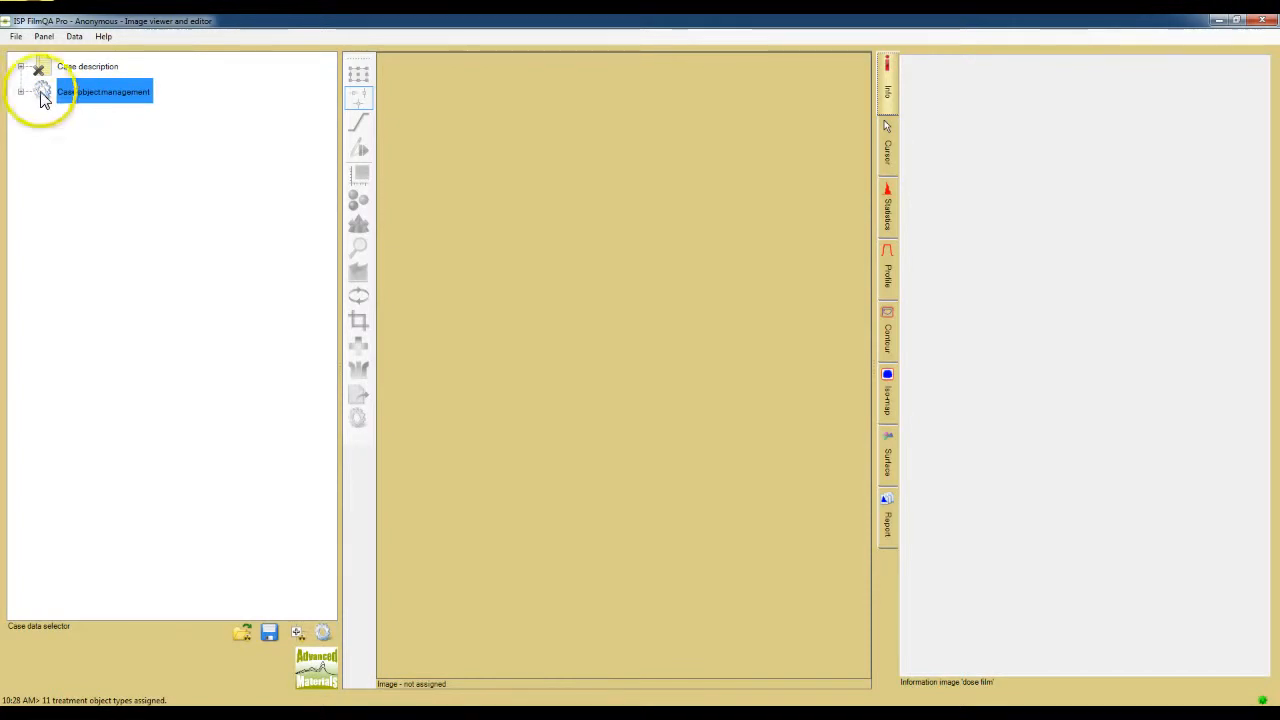
{"action": "left_click", "coordinate": [21, 67]}
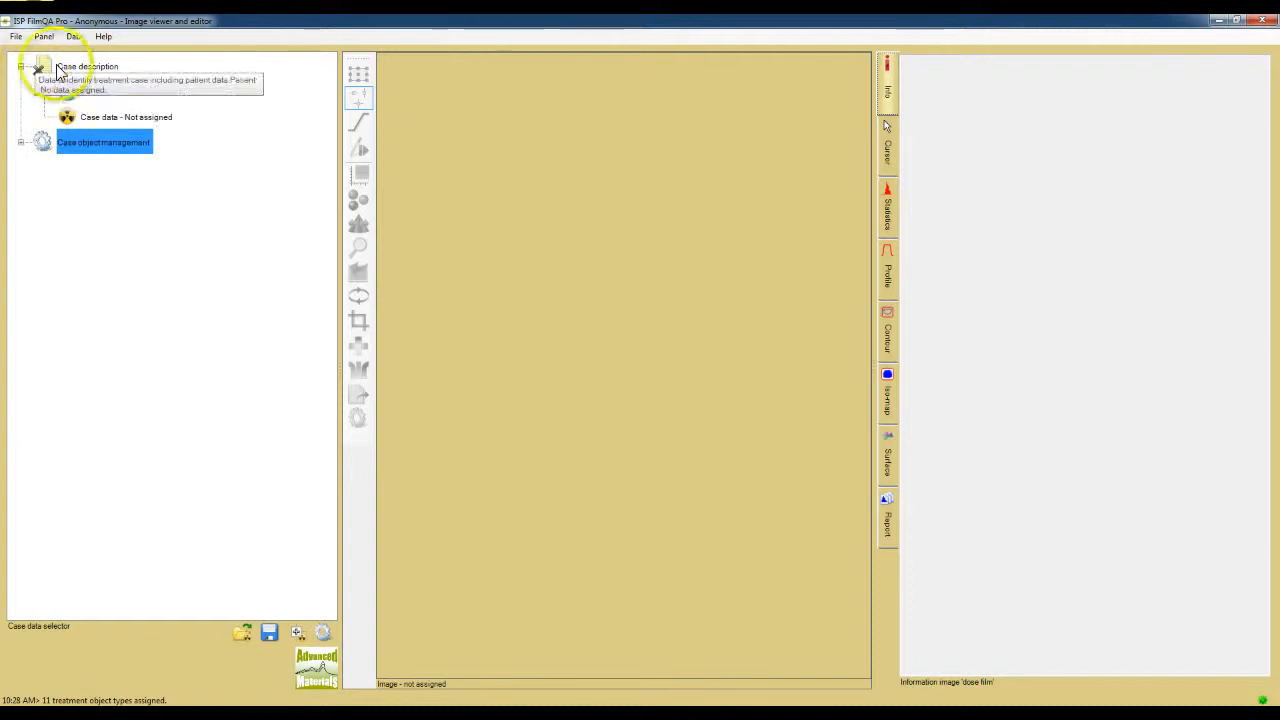
{"action": "left_click", "coordinate": [90, 90]}
{"action": "right_click", "coordinate": [90, 88]}
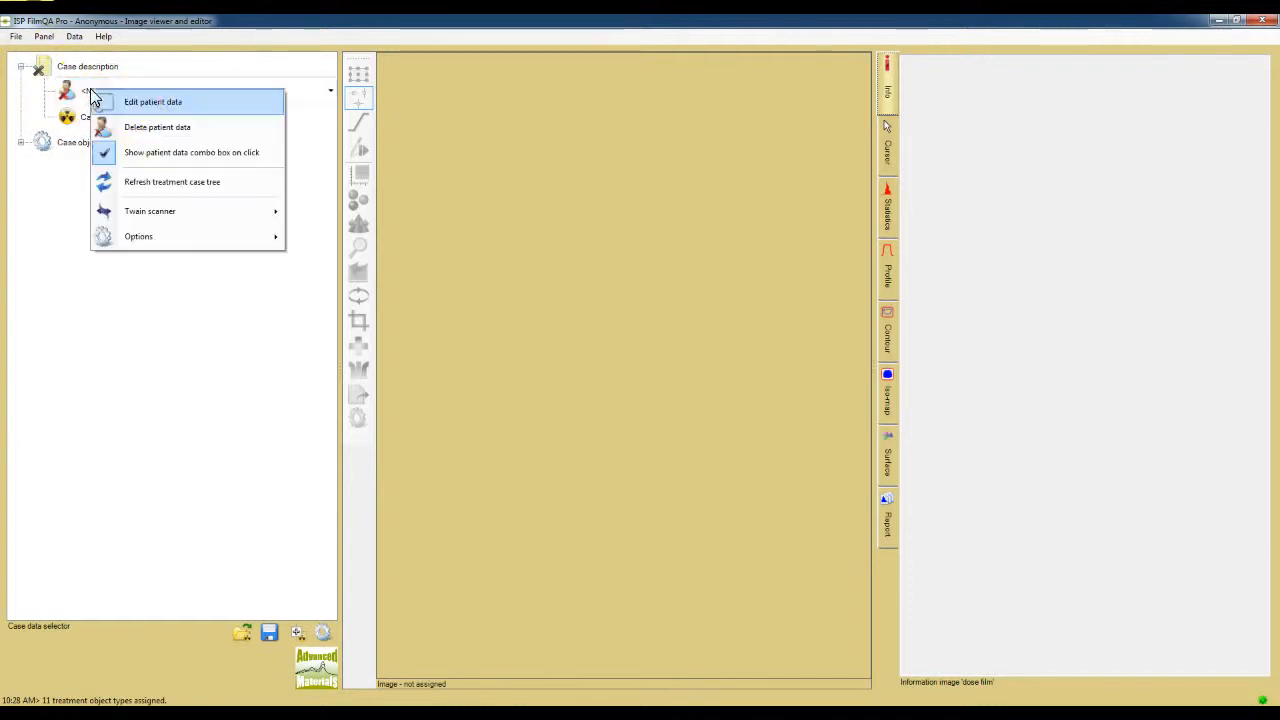
{"action": "left_click", "coordinate": [143, 103]}
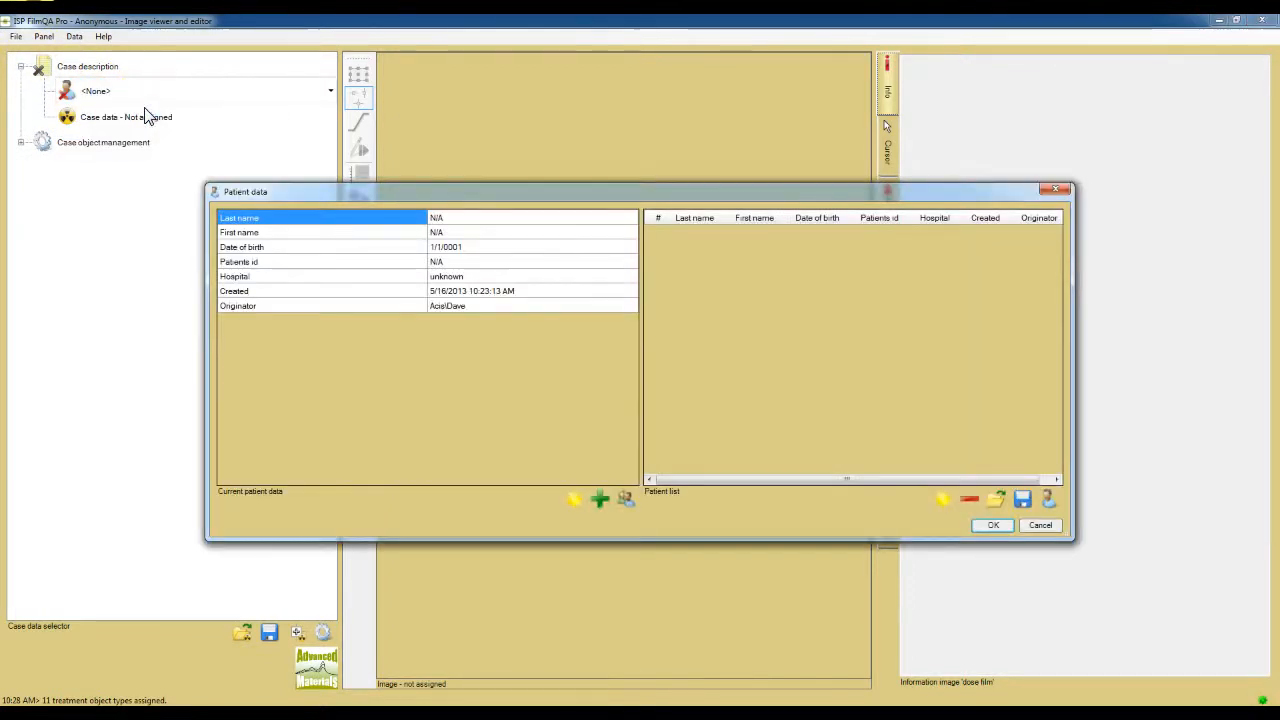
{"action": "left_click", "coordinate": [1052, 190]}
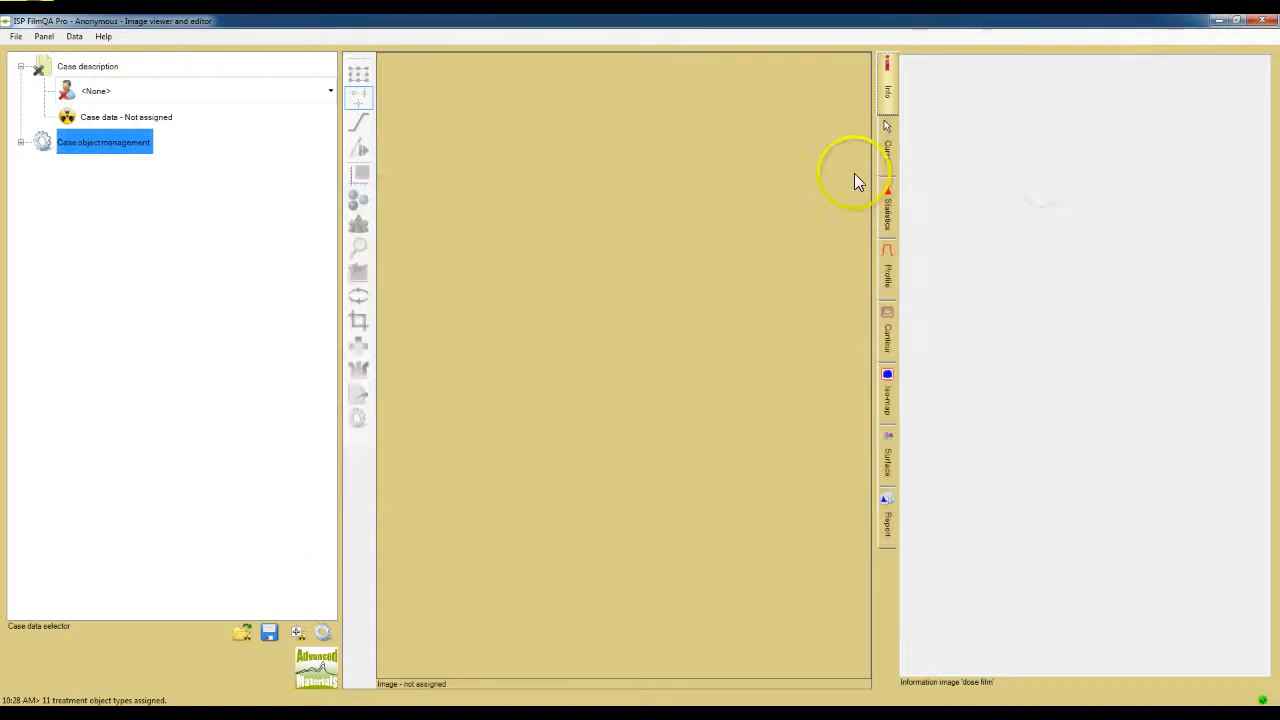
Step: Expand Case object management and review the object types offered for a new case object, without choosing one
{"action": "left_click", "coordinate": [20, 143]}
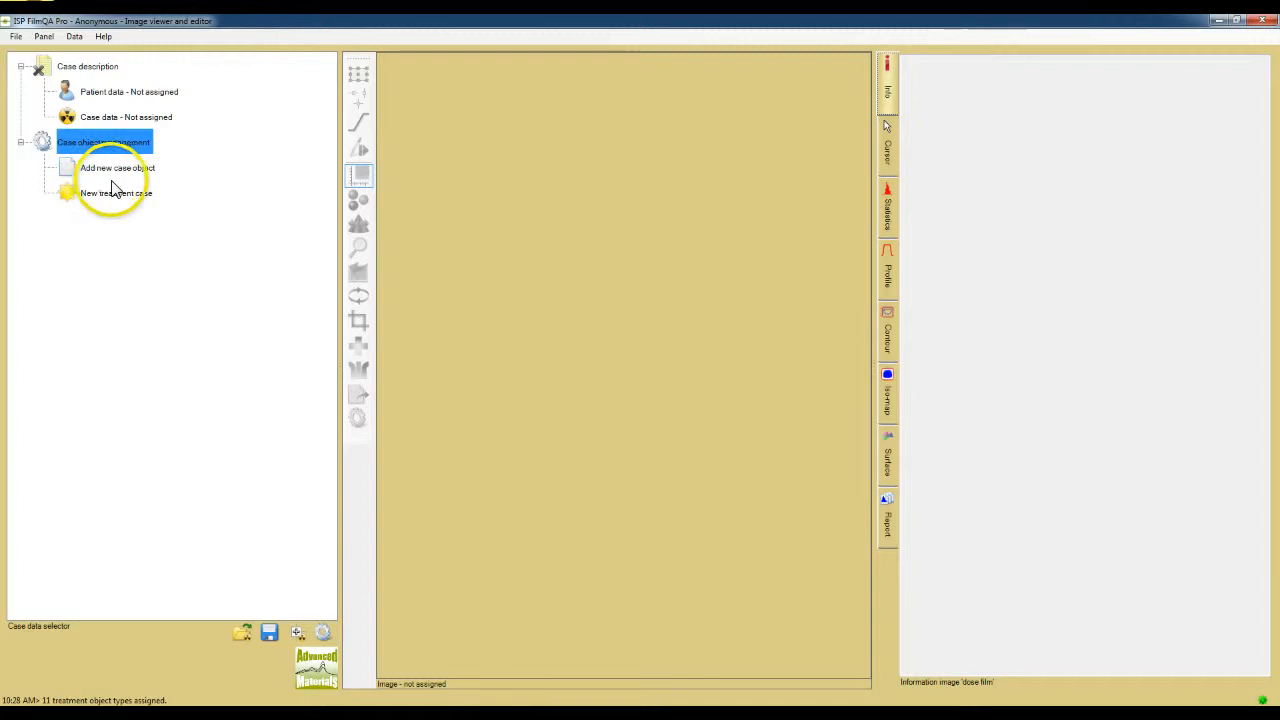
{"action": "left_click", "coordinate": [153, 176]}
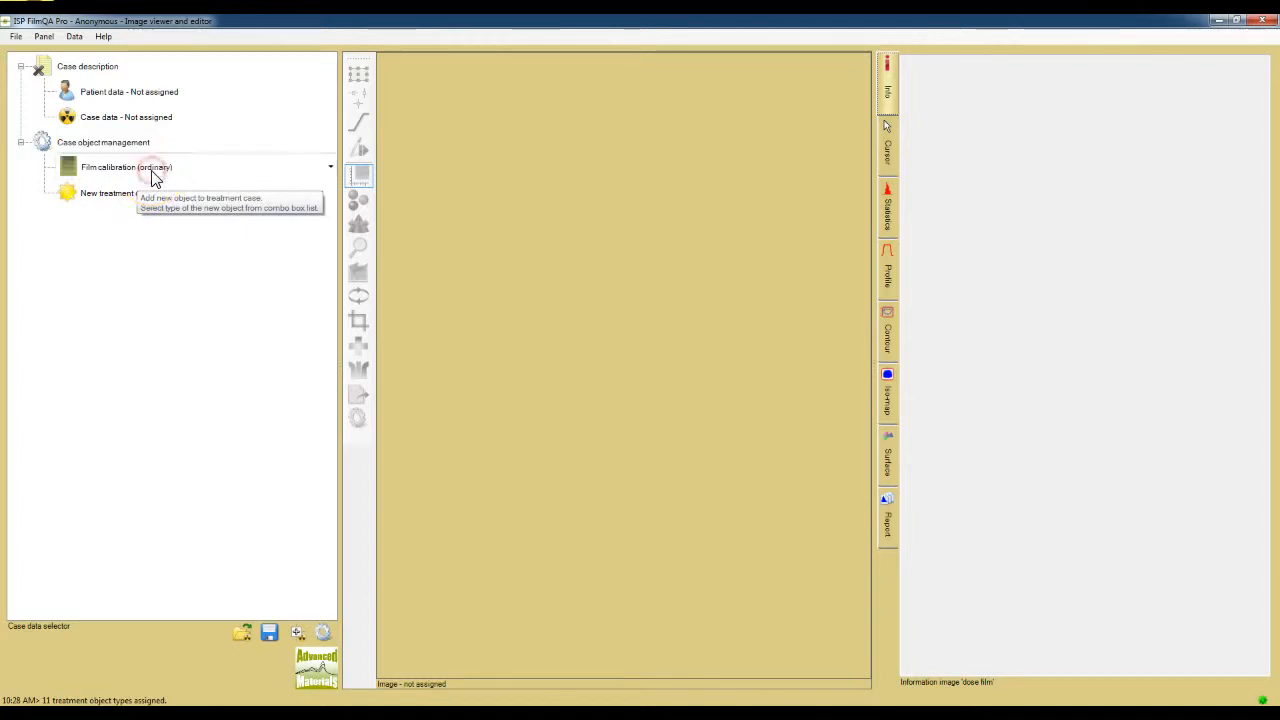
{"action": "right_click", "coordinate": [152, 172]}
{"action": "left_click", "coordinate": [331, 168]}
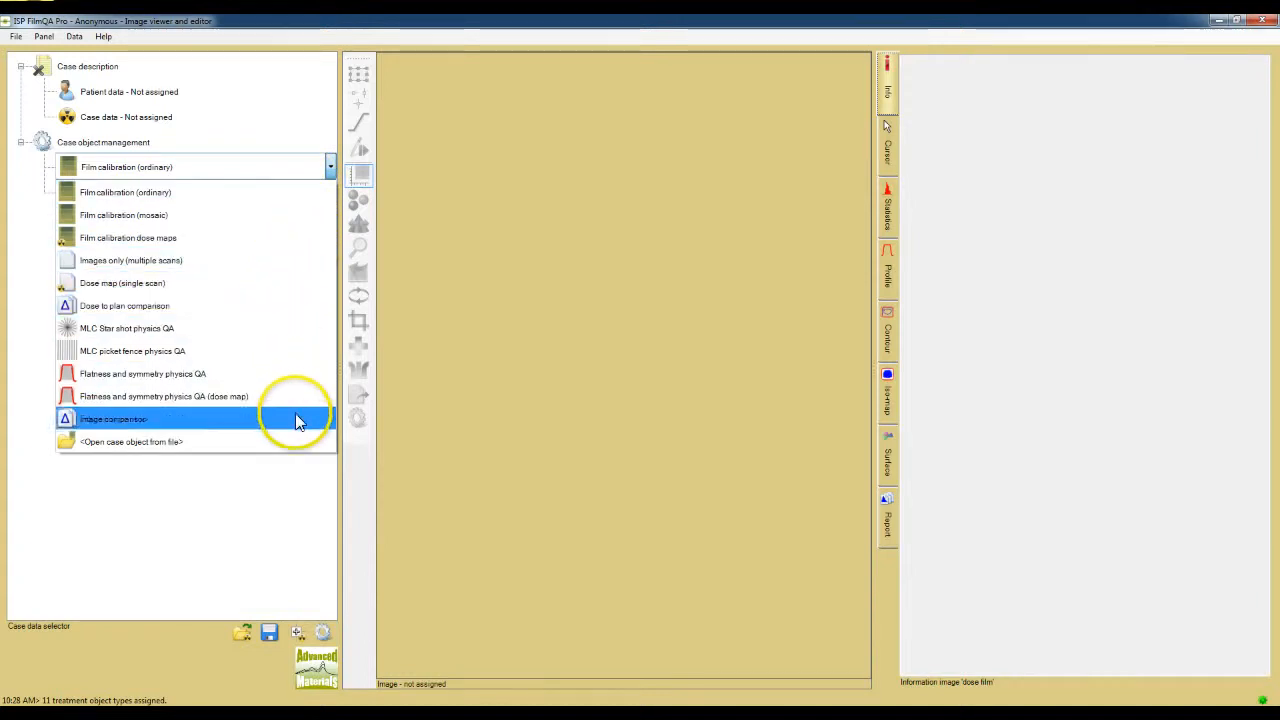
{"action": "left_click", "coordinate": [194, 514]}
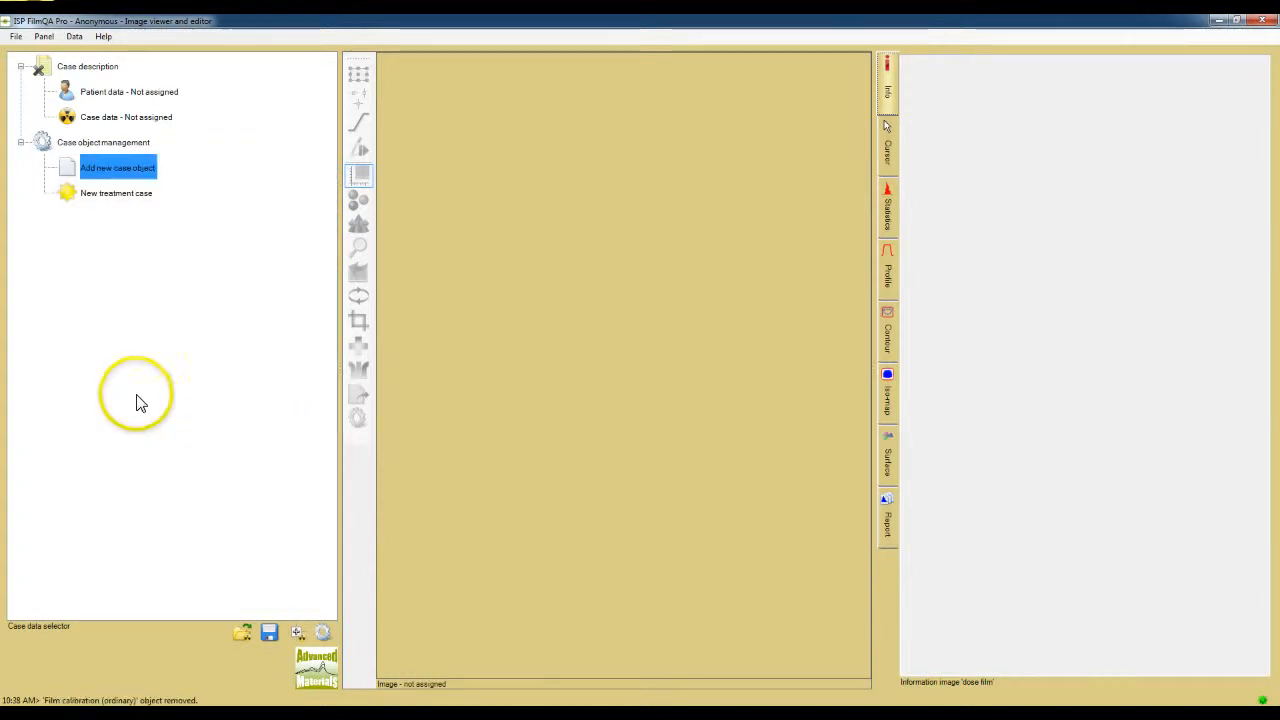
Step: Add a Film calibration (ordinary) object to the treatment case
{"action": "right_click", "coordinate": [157, 167]}
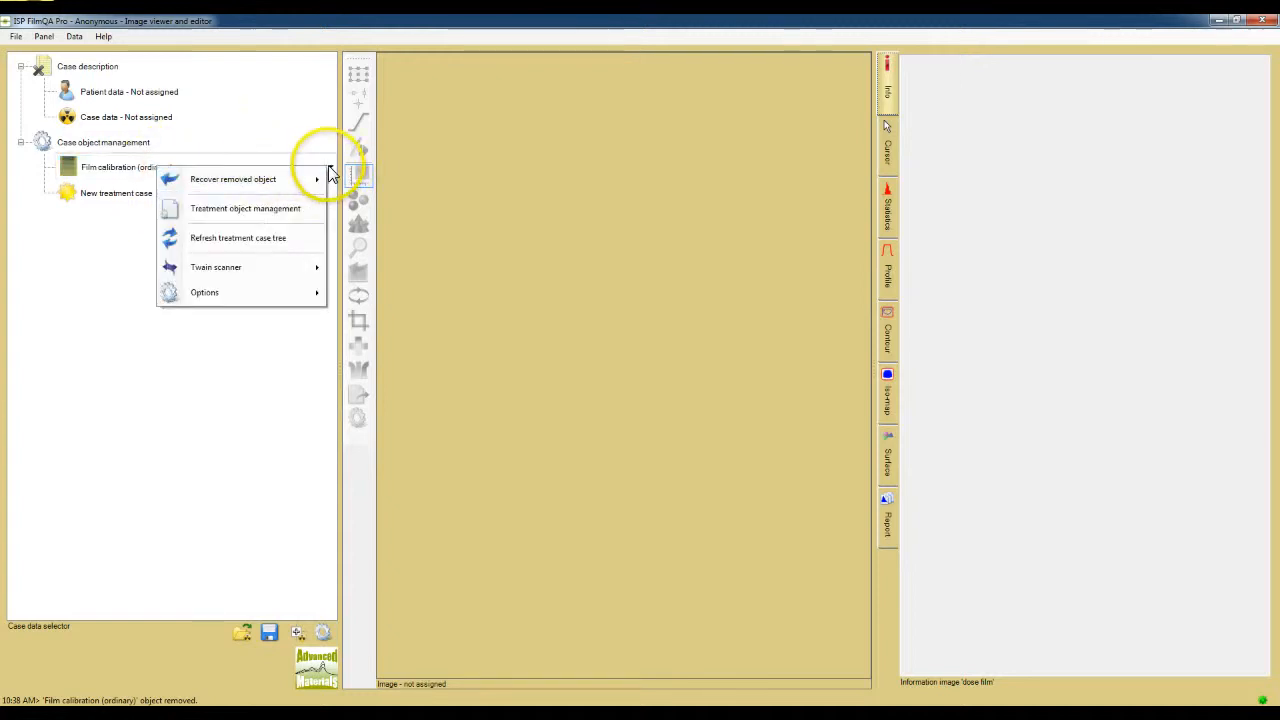
{"action": "left_click", "coordinate": [330, 168]}
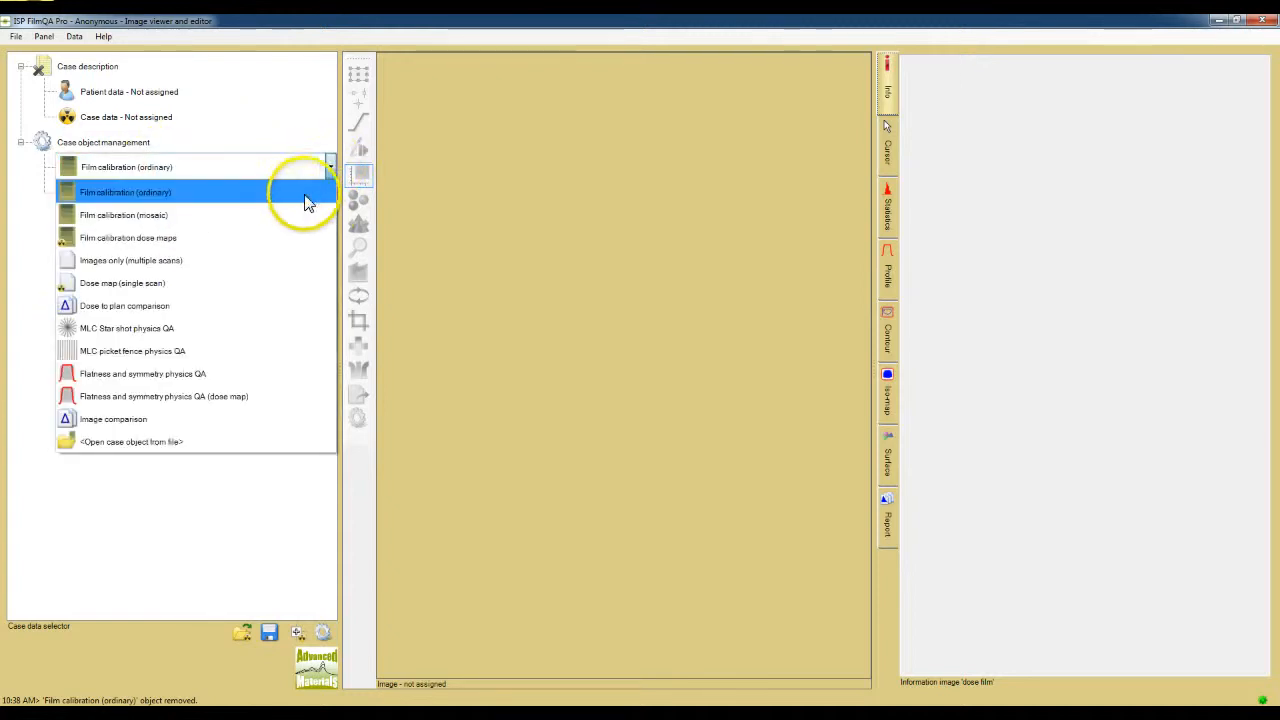
{"action": "left_click", "coordinate": [294, 194]}
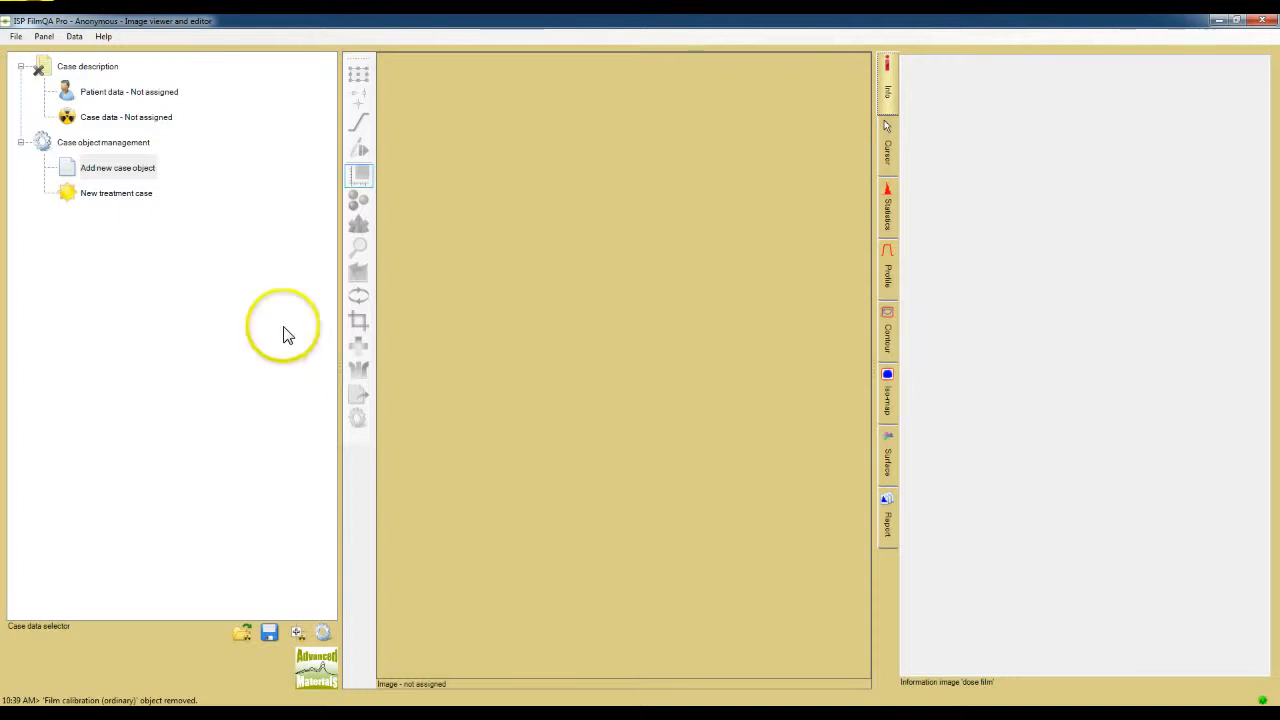
Step: Add a Dose to plan comparison object to the treatment case, and expand it and the Dose map (single scan) object
{"action": "left_click", "coordinate": [150, 171]}
{"action": "right_click", "coordinate": [152, 171]}
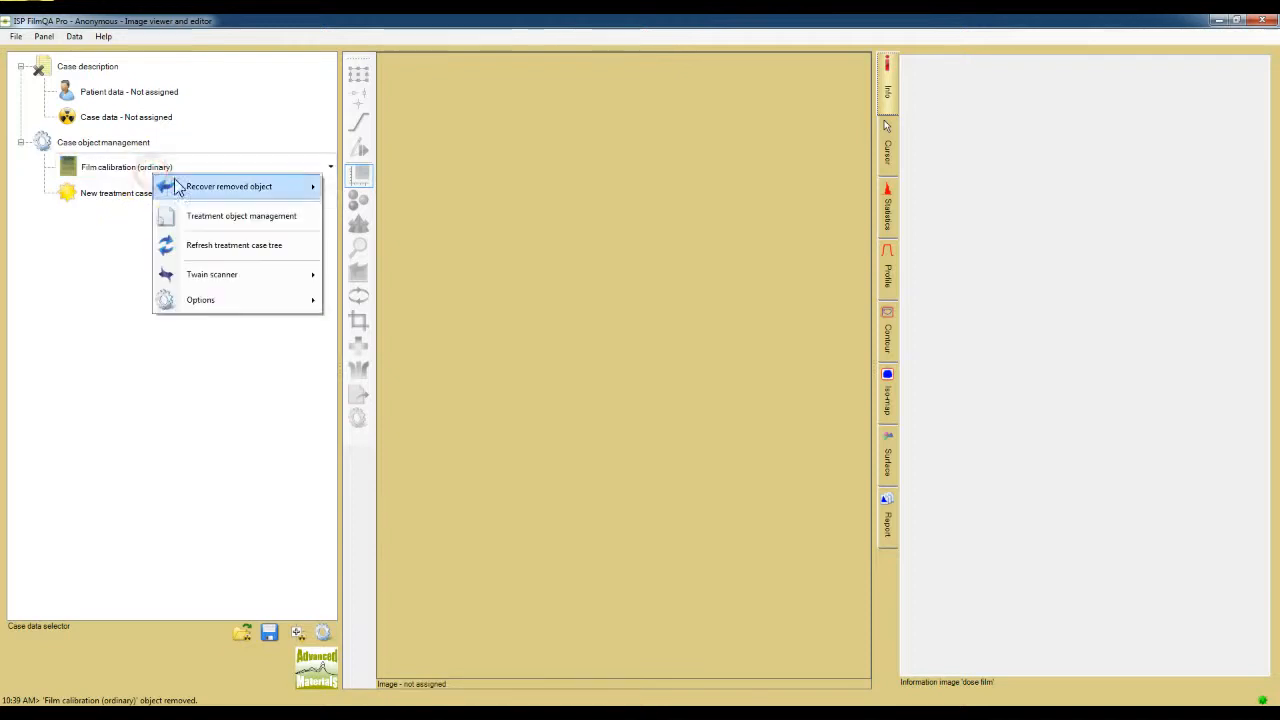
{"action": "left_click", "coordinate": [331, 170]}
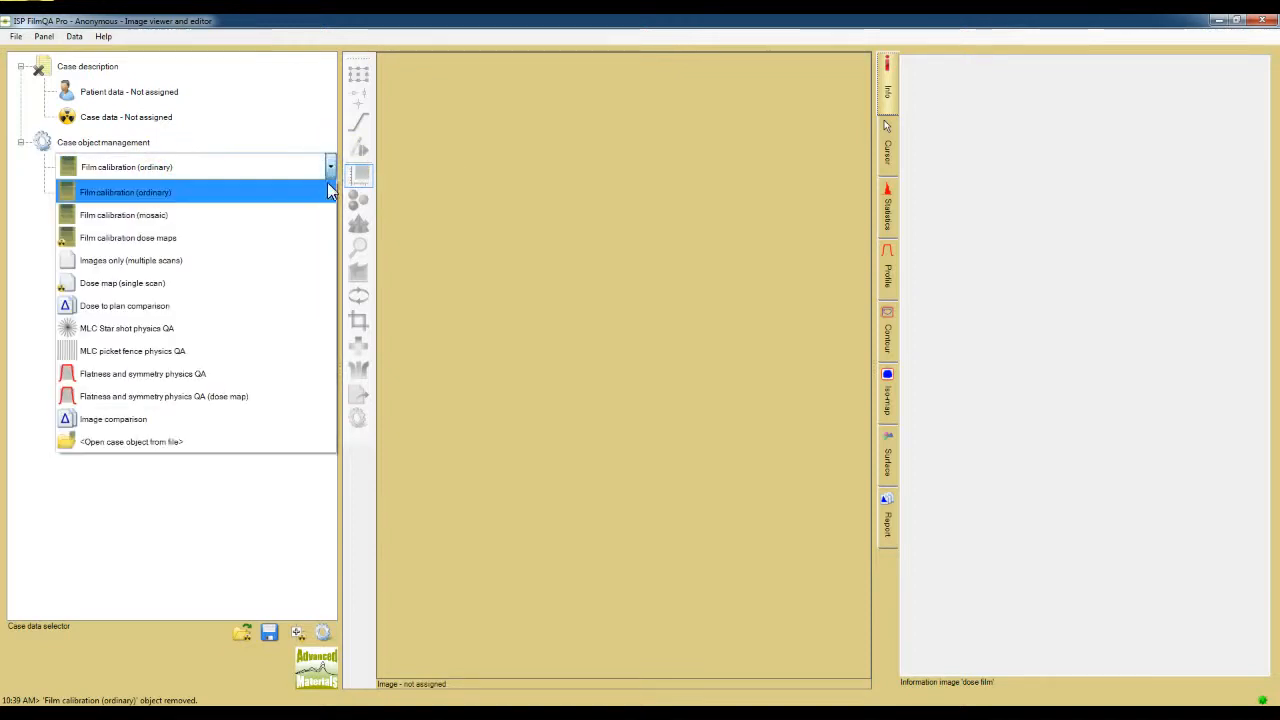
{"action": "left_click", "coordinate": [297, 314]}
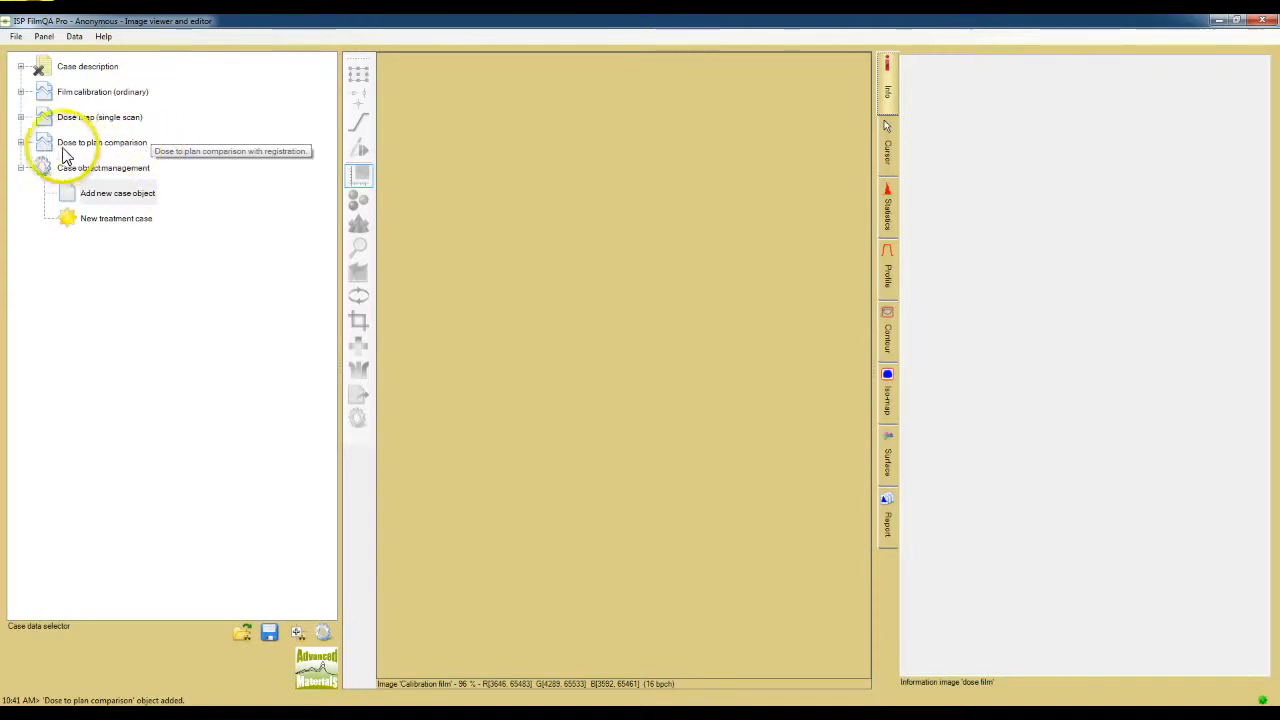
{"action": "left_click", "coordinate": [21, 143]}
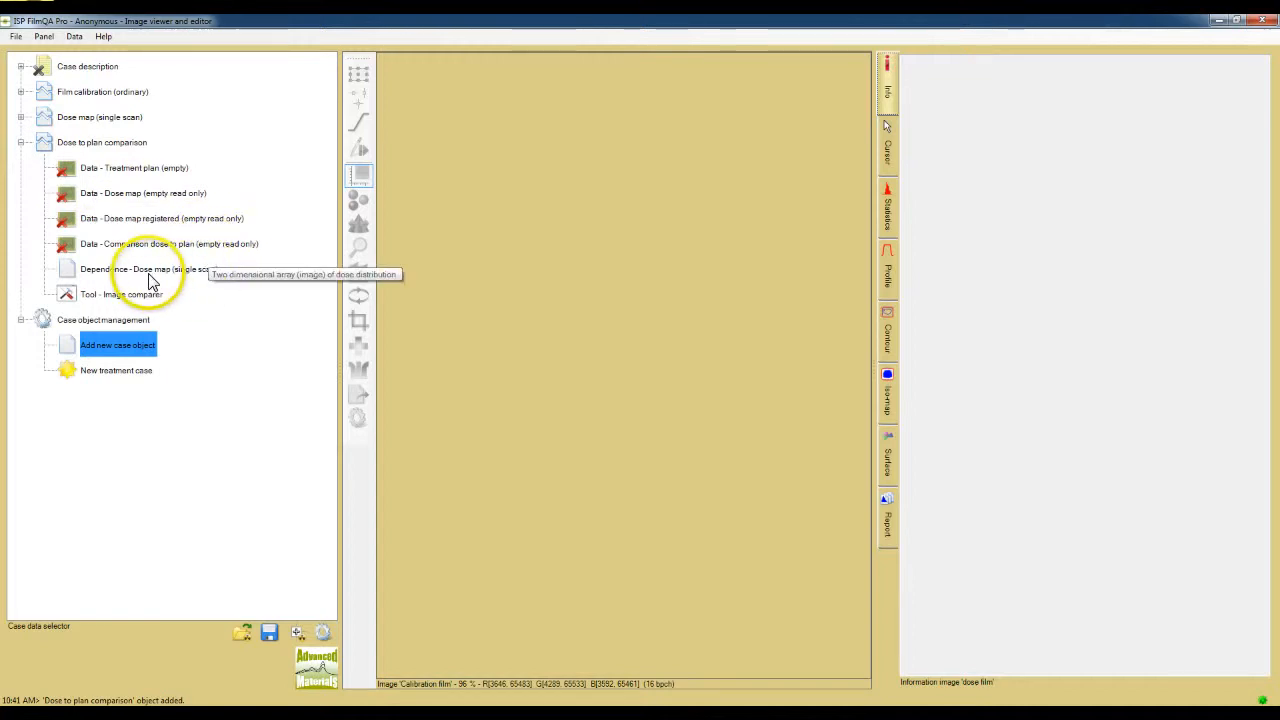
{"action": "left_click", "coordinate": [21, 117]}
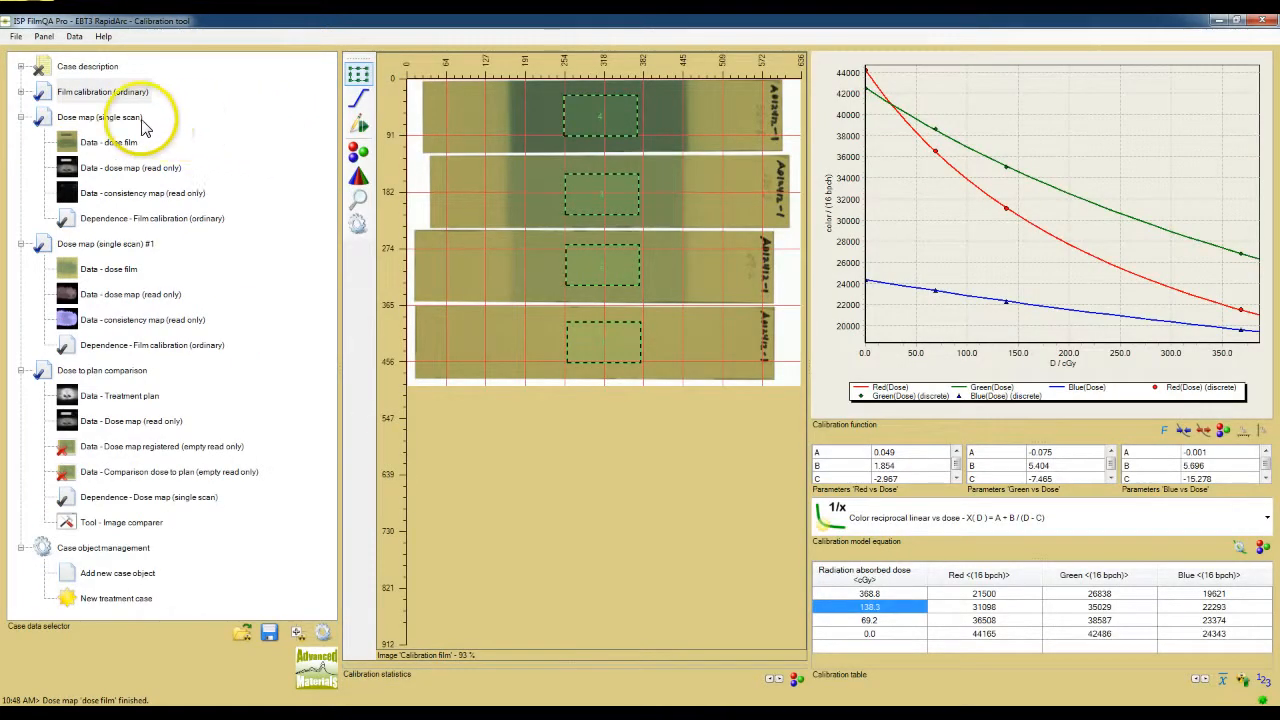
Step: Choose the dose map that the Dose to plan comparison object depends on
{"action": "mouse_move", "coordinate": [148, 252]}
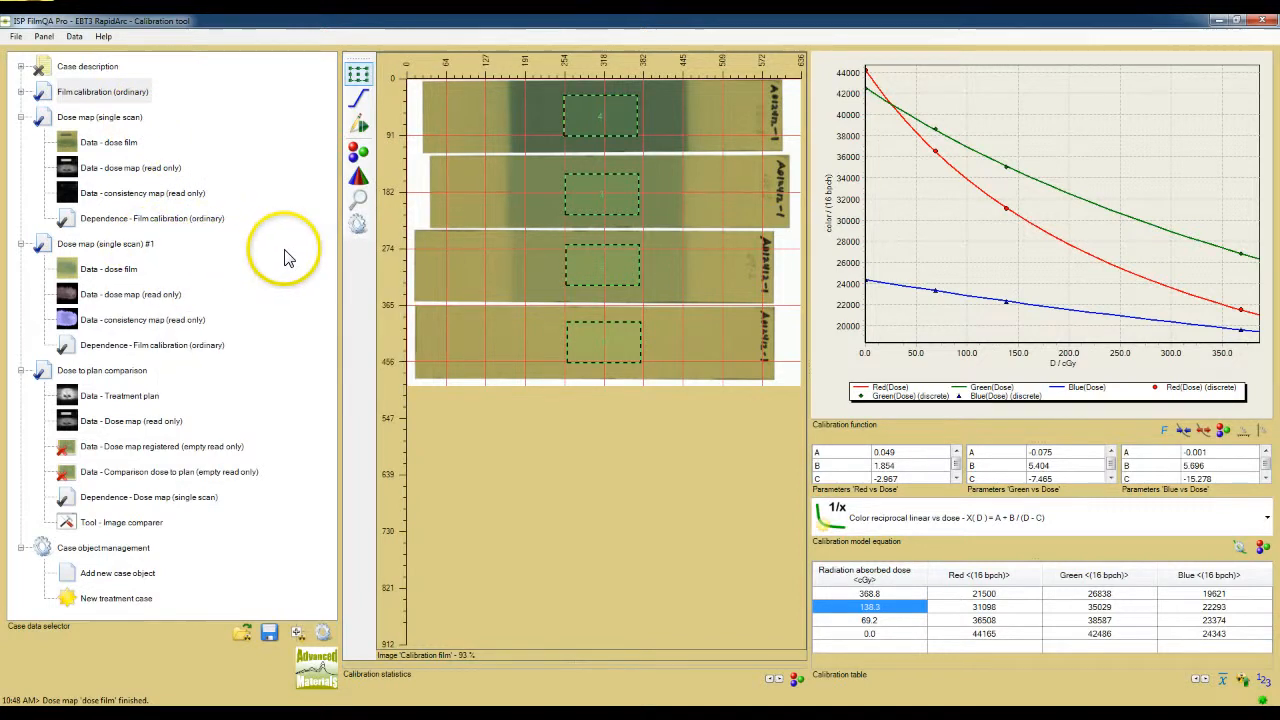
{"action": "right_click", "coordinate": [220, 500]}
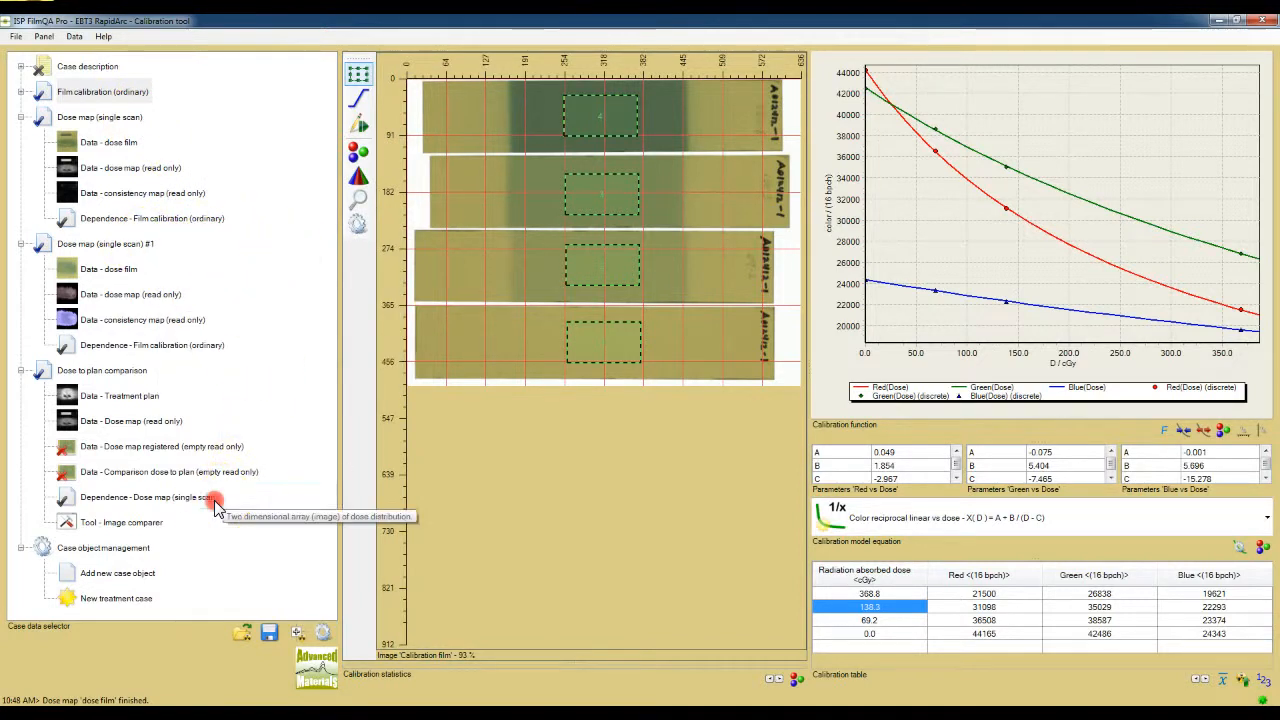
{"action": "left_click", "coordinate": [330, 496]}
{"action": "left_click", "coordinate": [305, 521]}
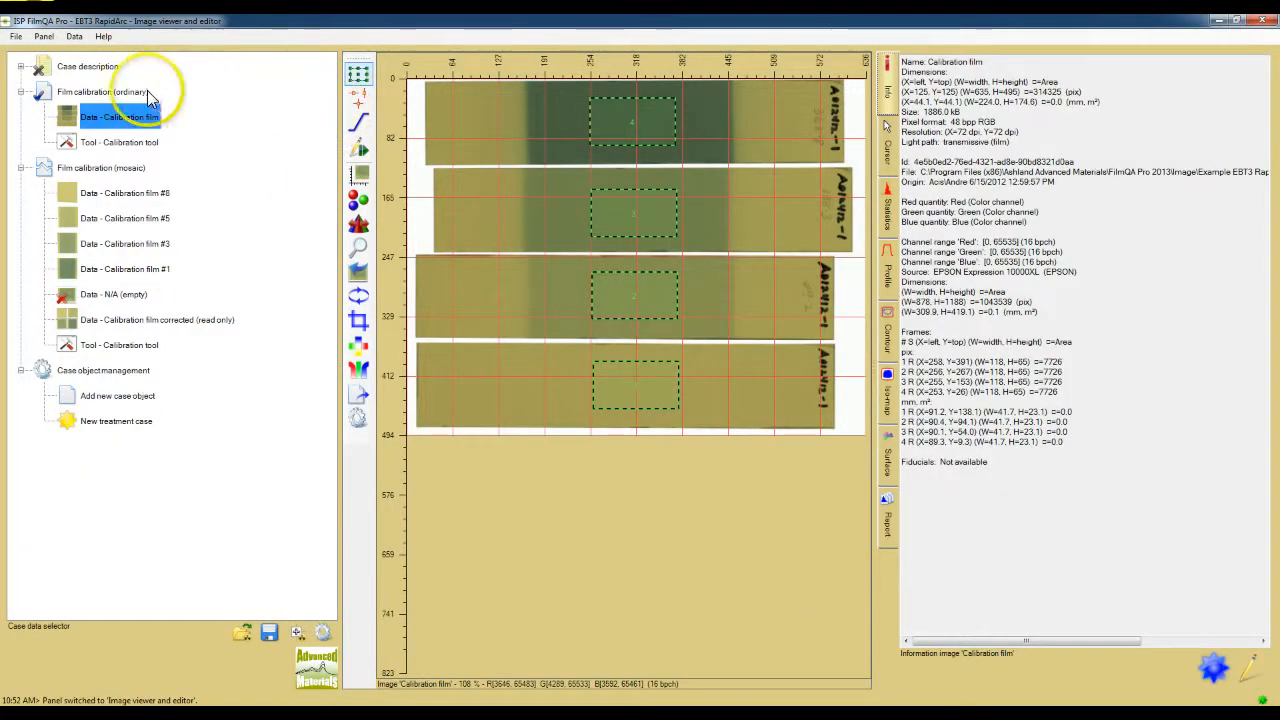
Step: Review the calibration film images in the Film calibration (mosaic) object and display its corrected calibration film in the viewer
{"action": "mouse_move", "coordinate": [150, 96]}
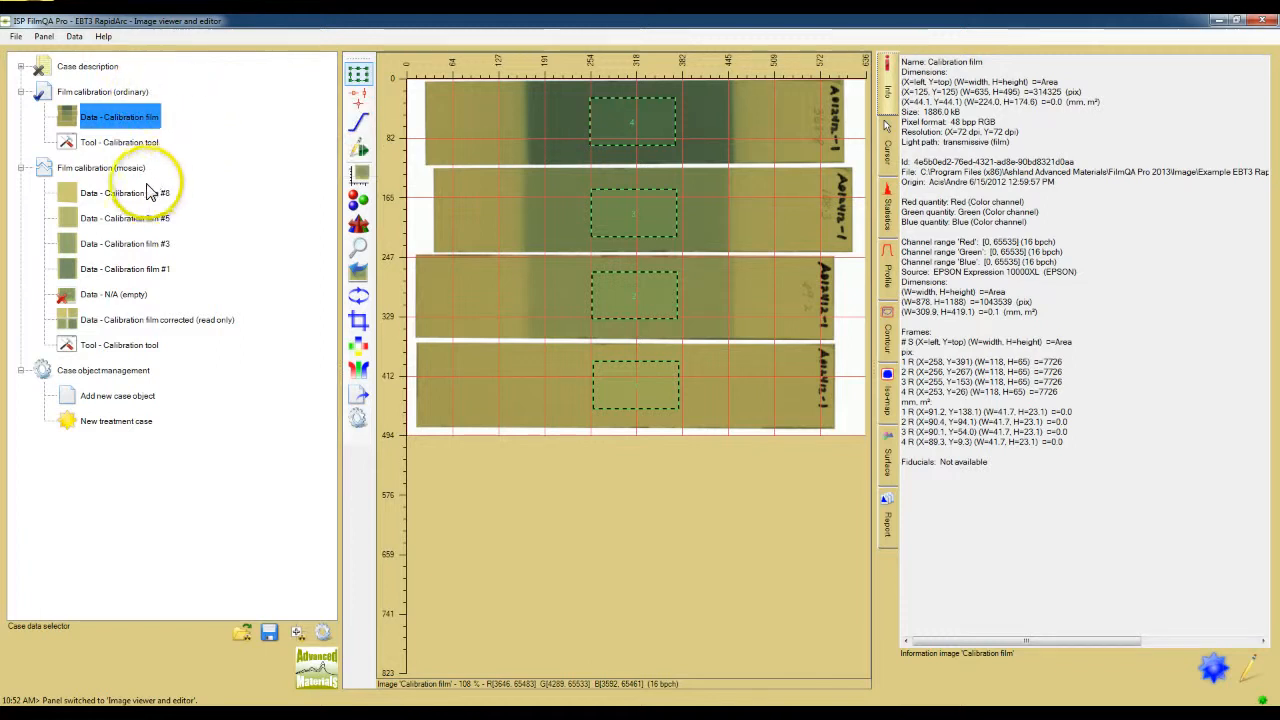
{"action": "mouse_move", "coordinate": [148, 180]}
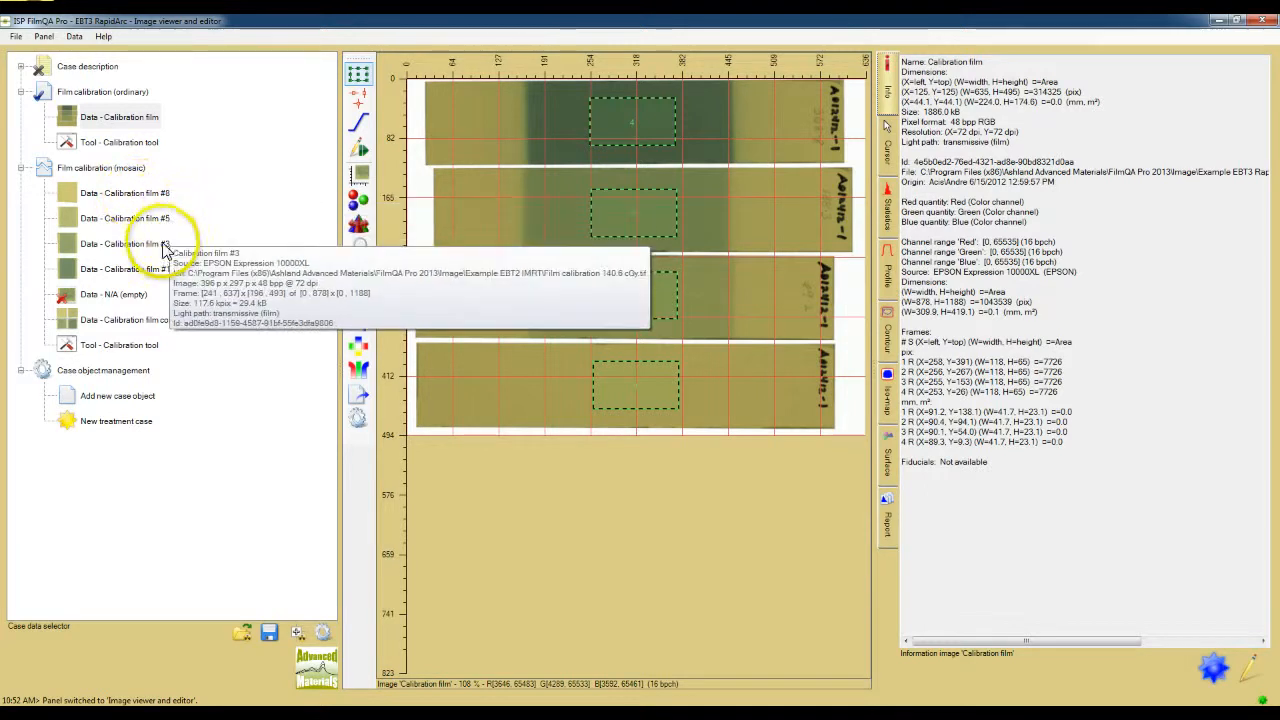
{"action": "mouse_move", "coordinate": [162, 273]}
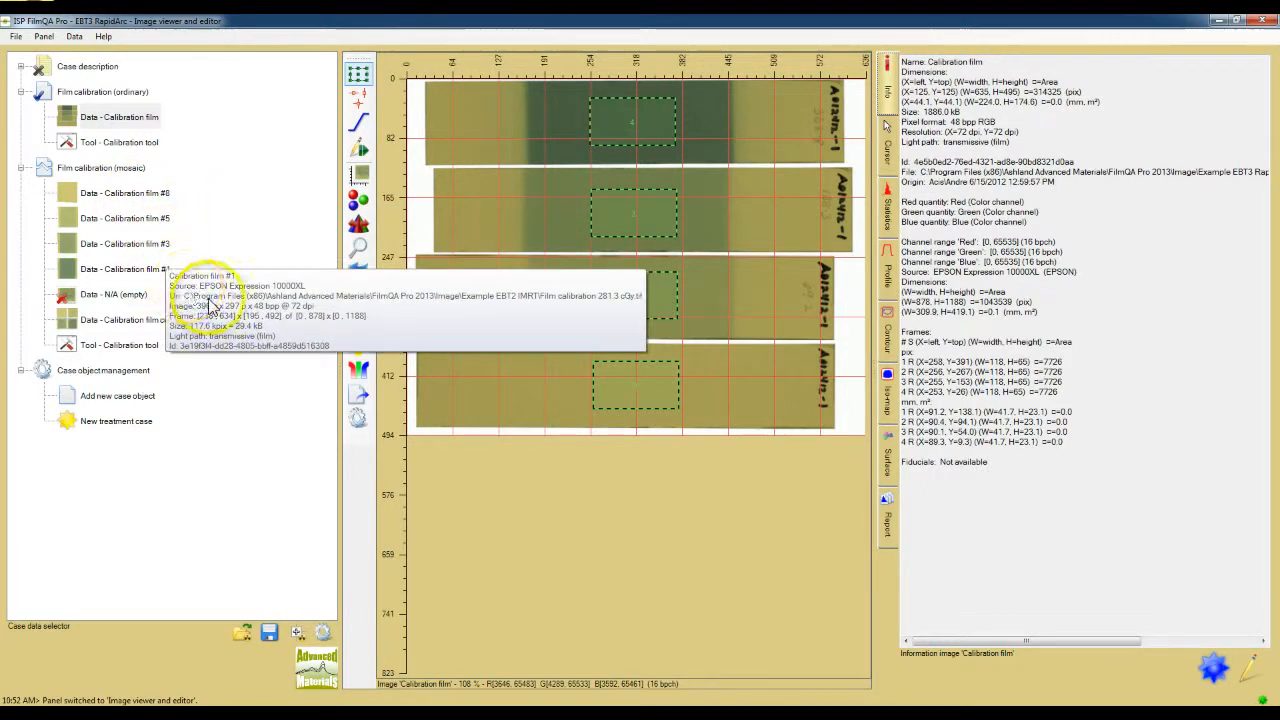
{"action": "mouse_move", "coordinate": [89, 333]}
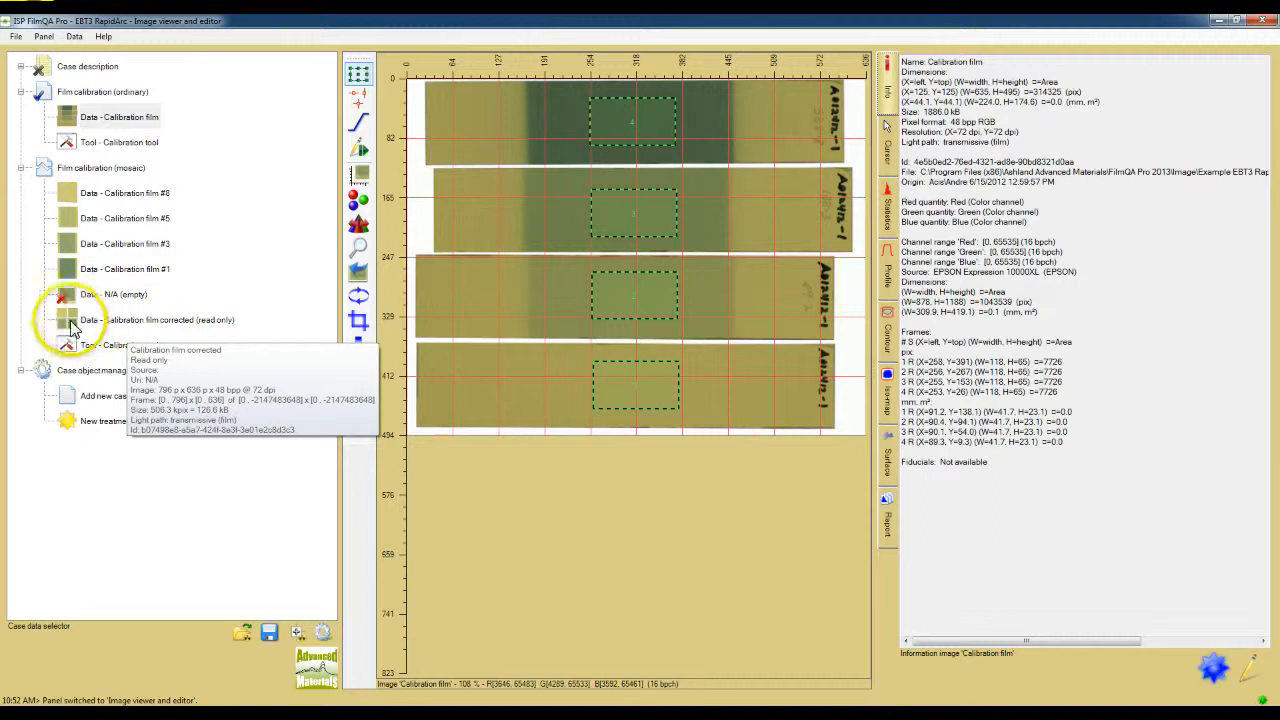
{"action": "left_click", "coordinate": [67, 323]}
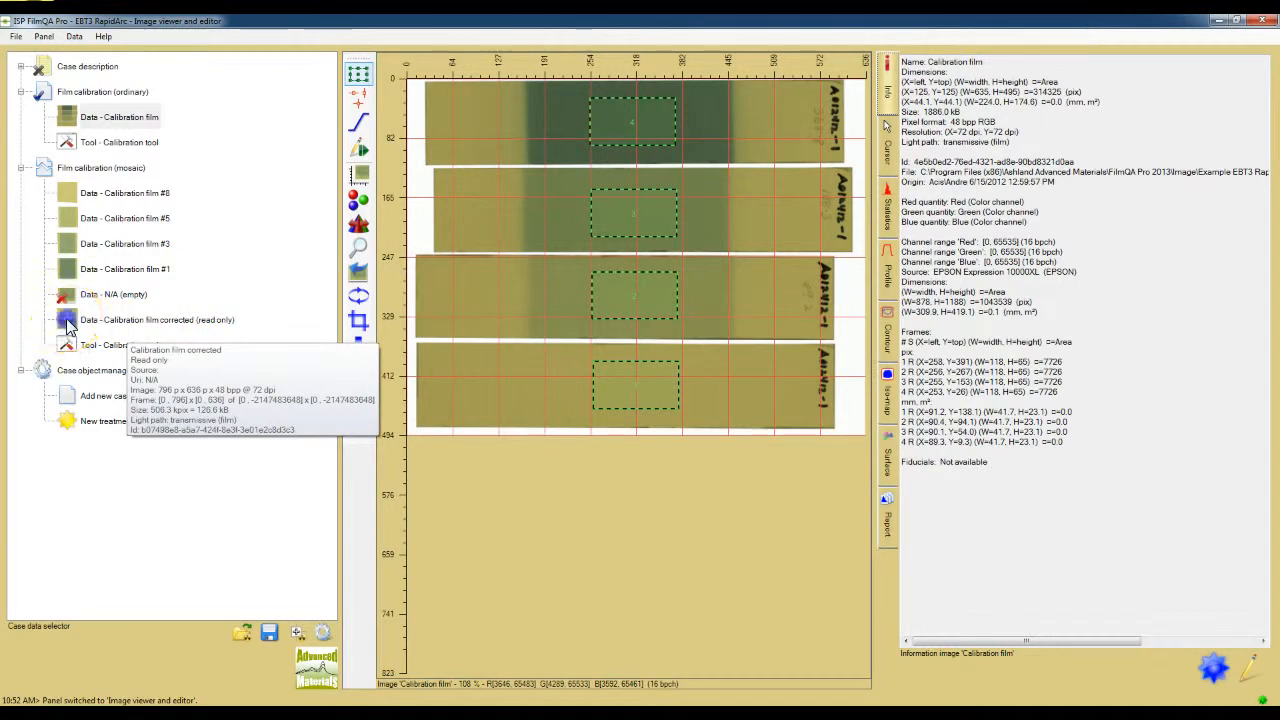
{"action": "left_click", "coordinate": [66, 320]}
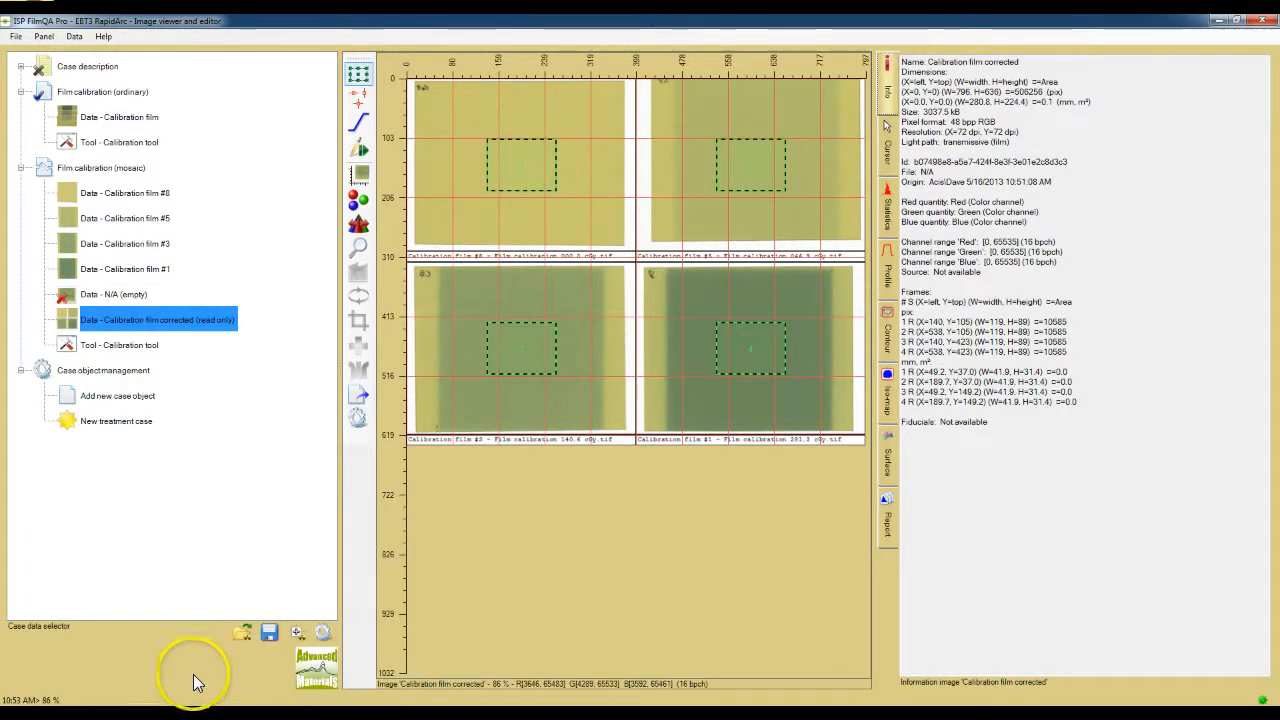
Step: Examine the options offered for opening and saving case files and for managing the case data configuration
{"action": "left_click", "coordinate": [251, 640]}
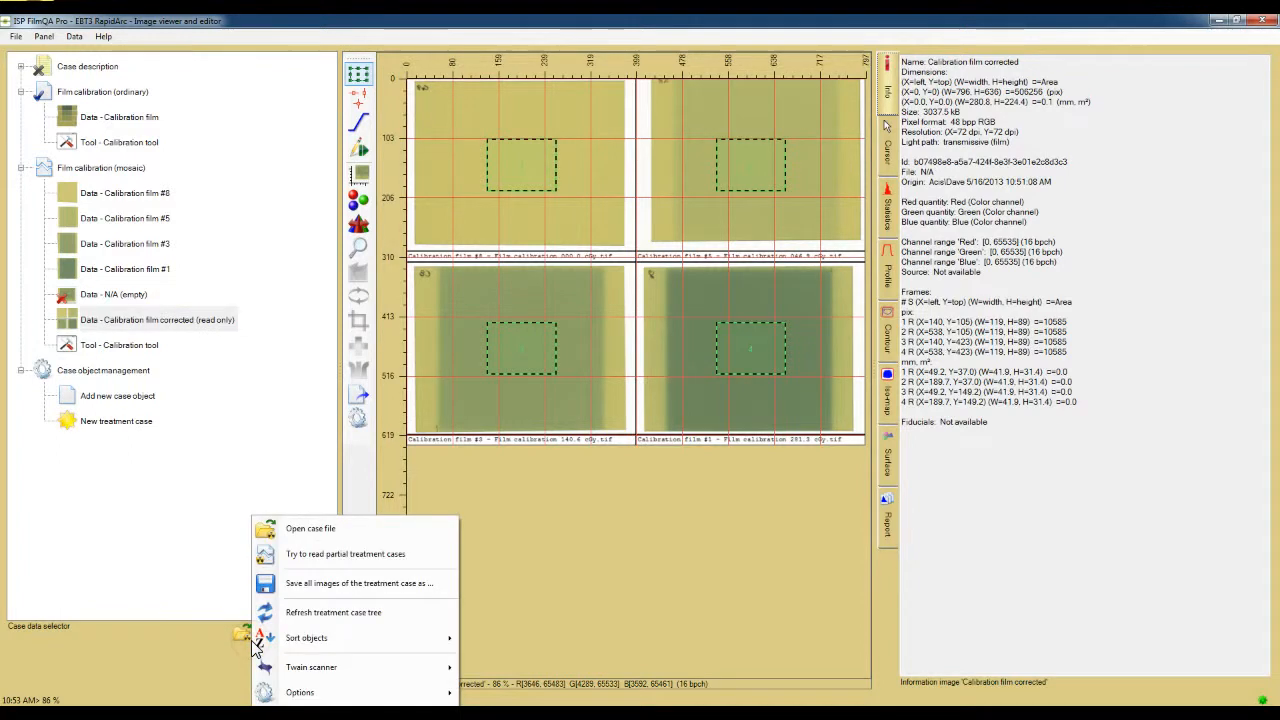
{"action": "left_click", "coordinate": [238, 660]}
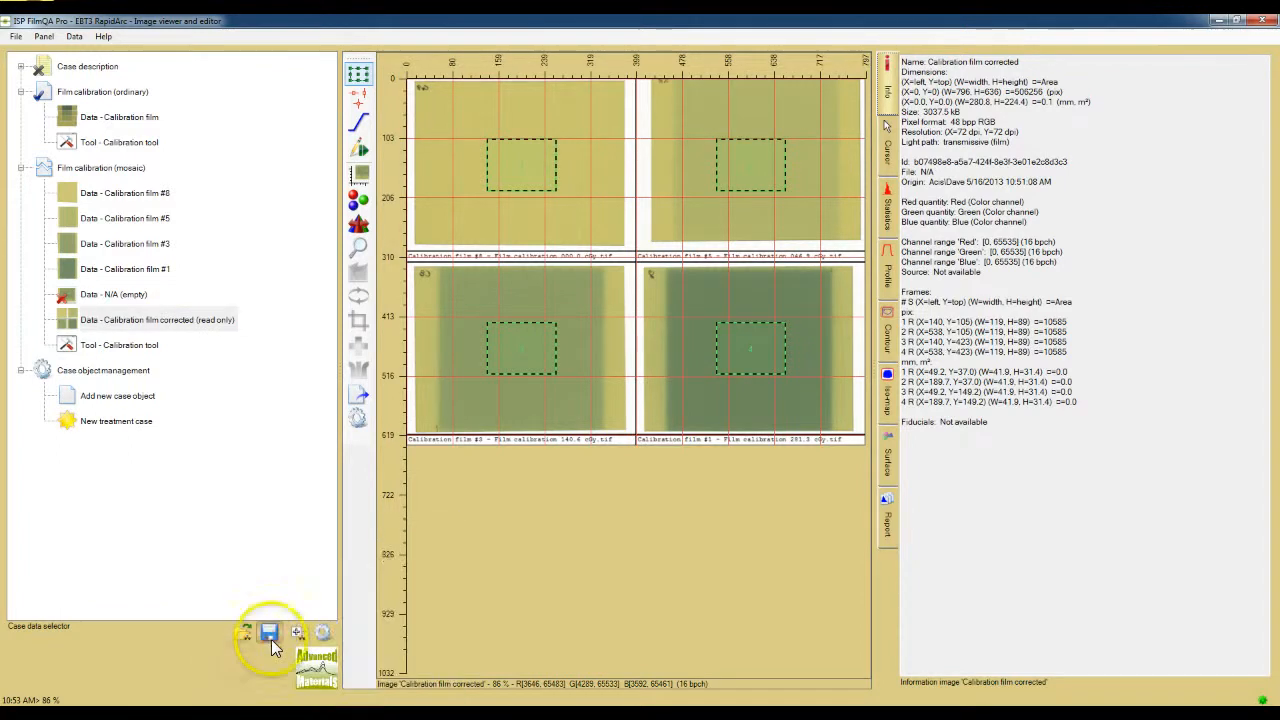
{"action": "left_click", "coordinate": [271, 641]}
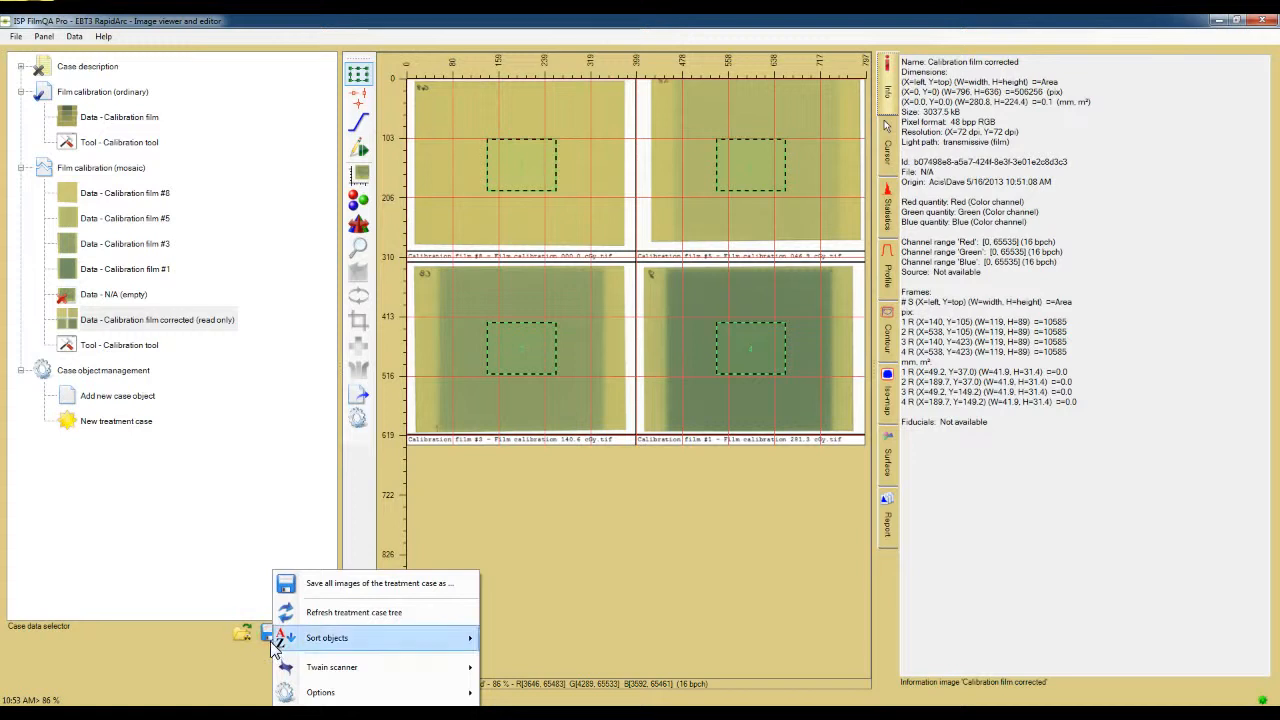
{"action": "left_click", "coordinate": [290, 669]}
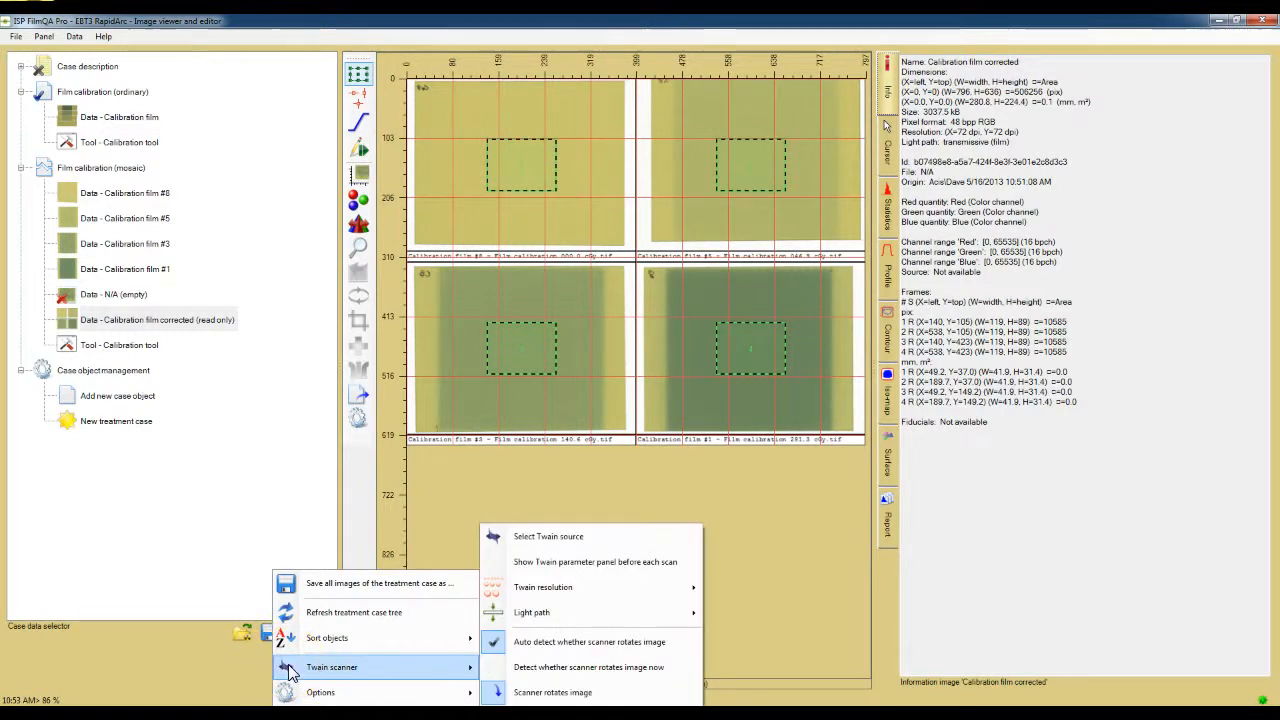
{"action": "left_click", "coordinate": [229, 671]}
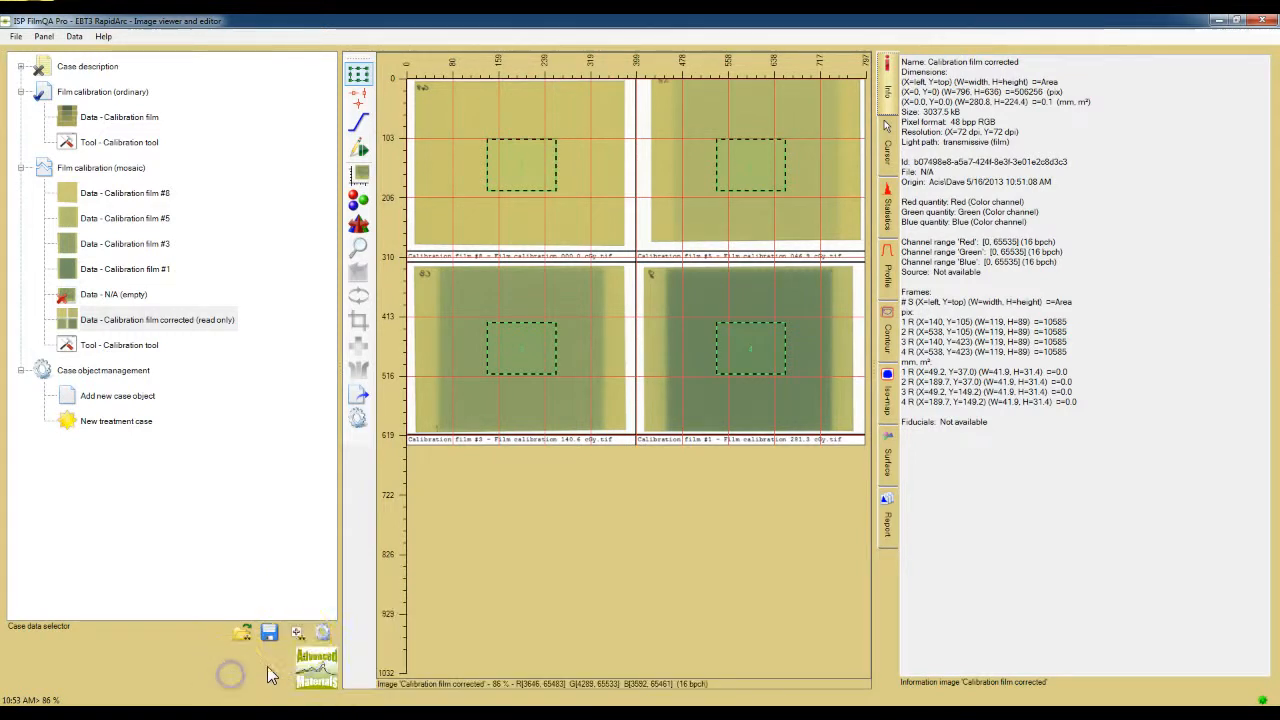
{"action": "left_click", "coordinate": [295, 638]}
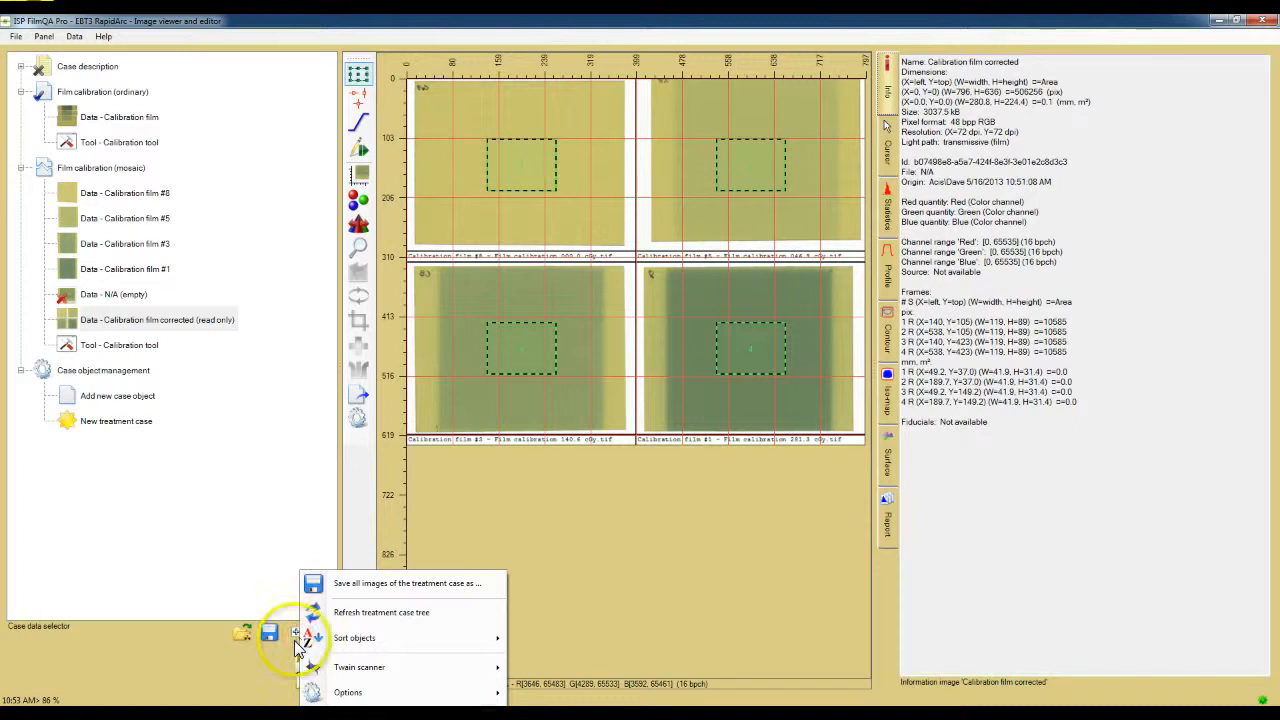
{"action": "left_click", "coordinate": [299, 646]}
{"action": "left_click", "coordinate": [324, 645]}
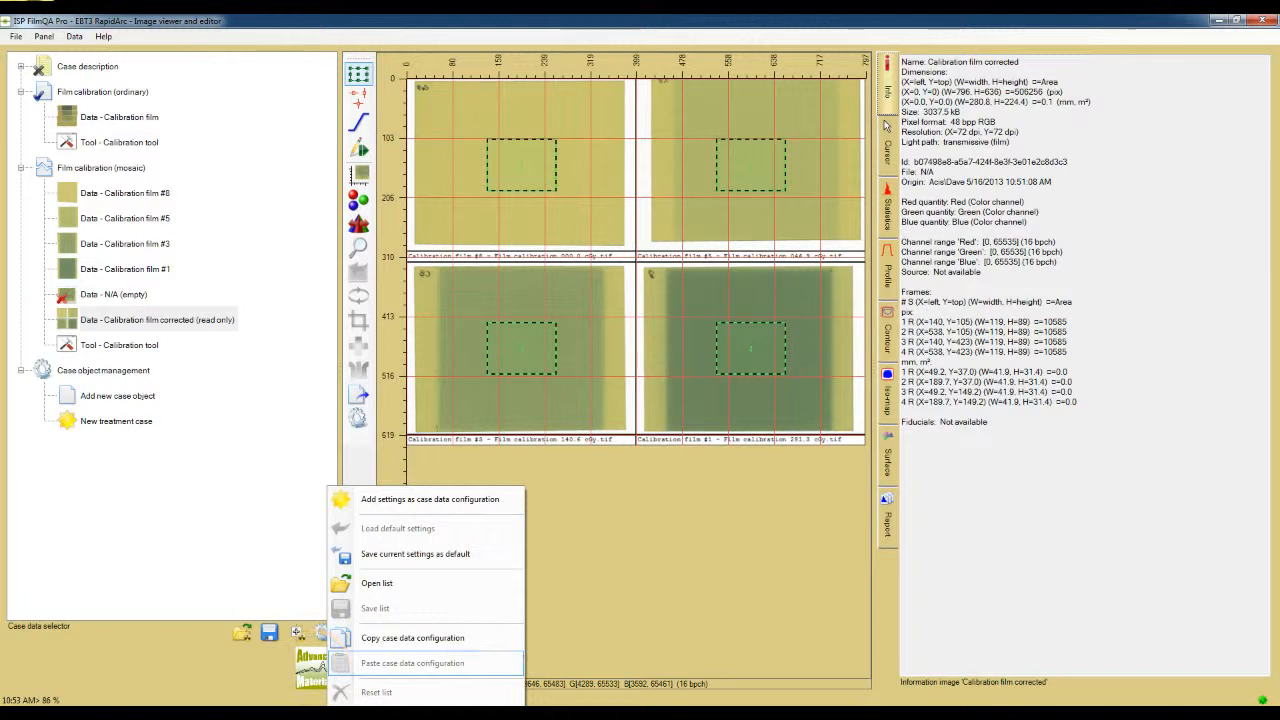
{"action": "left_click", "coordinate": [267, 649]}
Step: Examine the Twain scanner settings, including light path and resolution, and the case data options such as Allow 24 bpp RGB images
{"action": "left_click", "coordinate": [274, 639]}
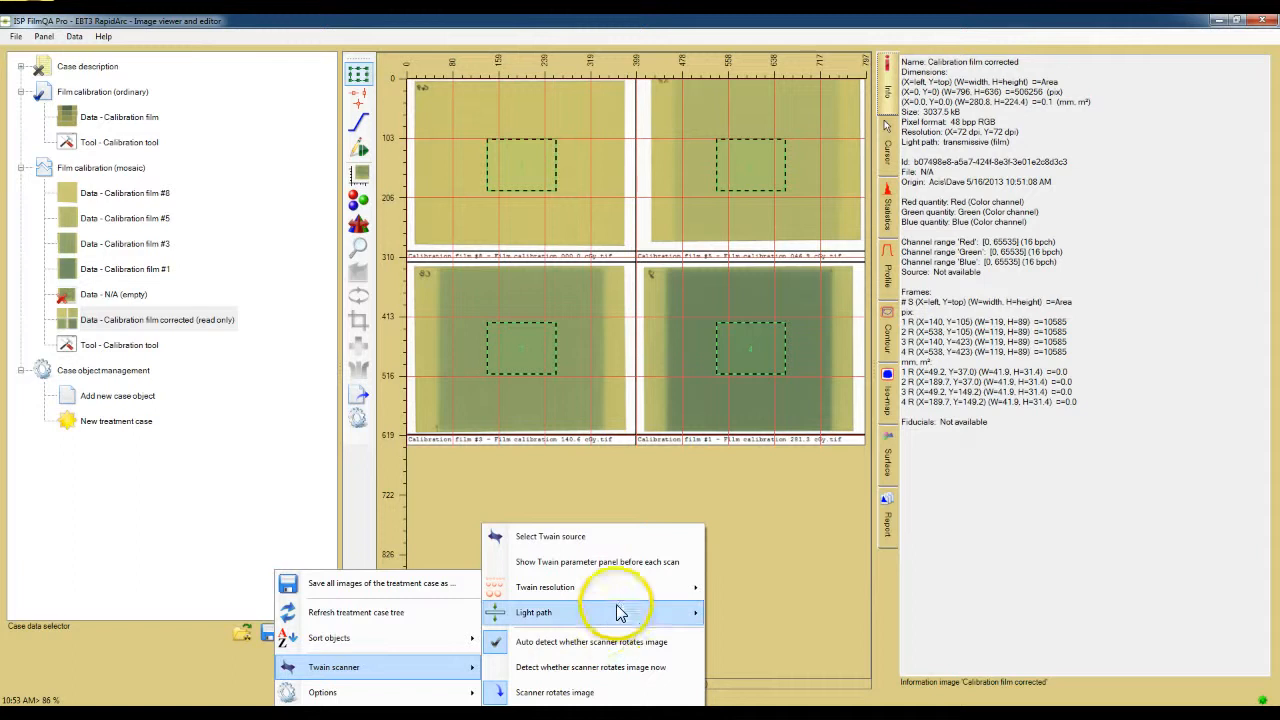
{"action": "mouse_move", "coordinate": [621, 620]}
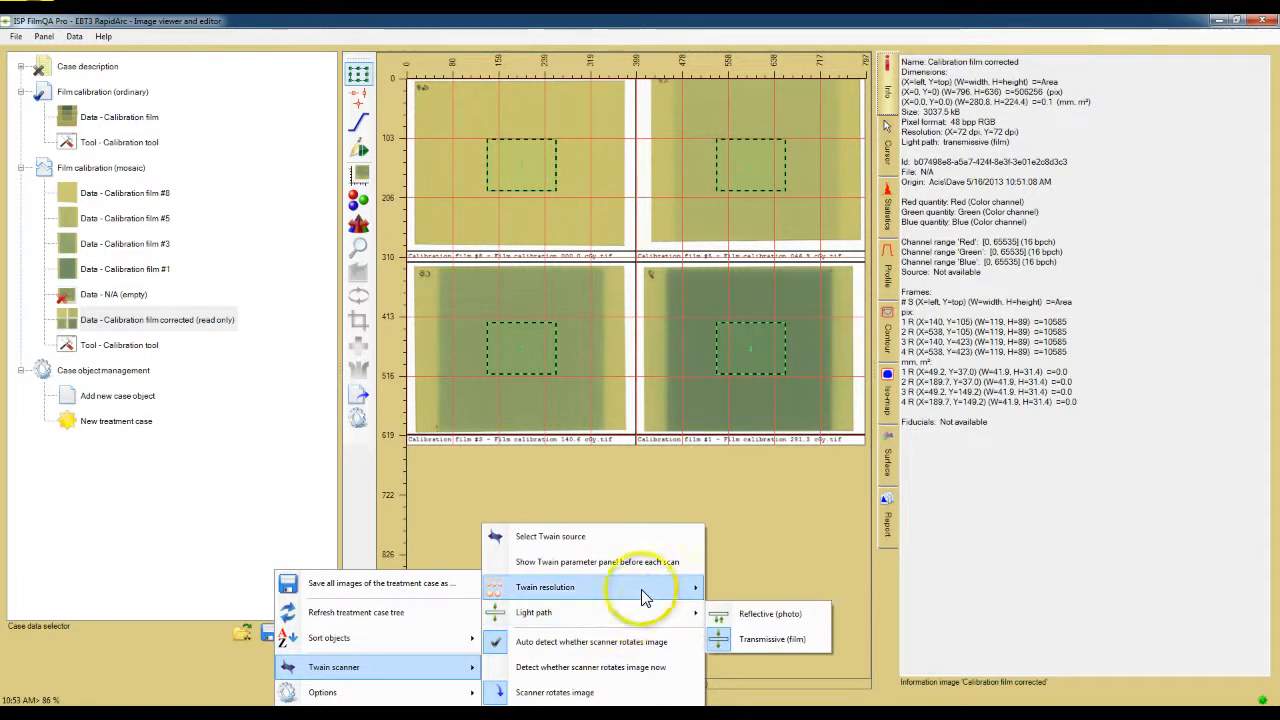
{"action": "mouse_move", "coordinate": [645, 597]}
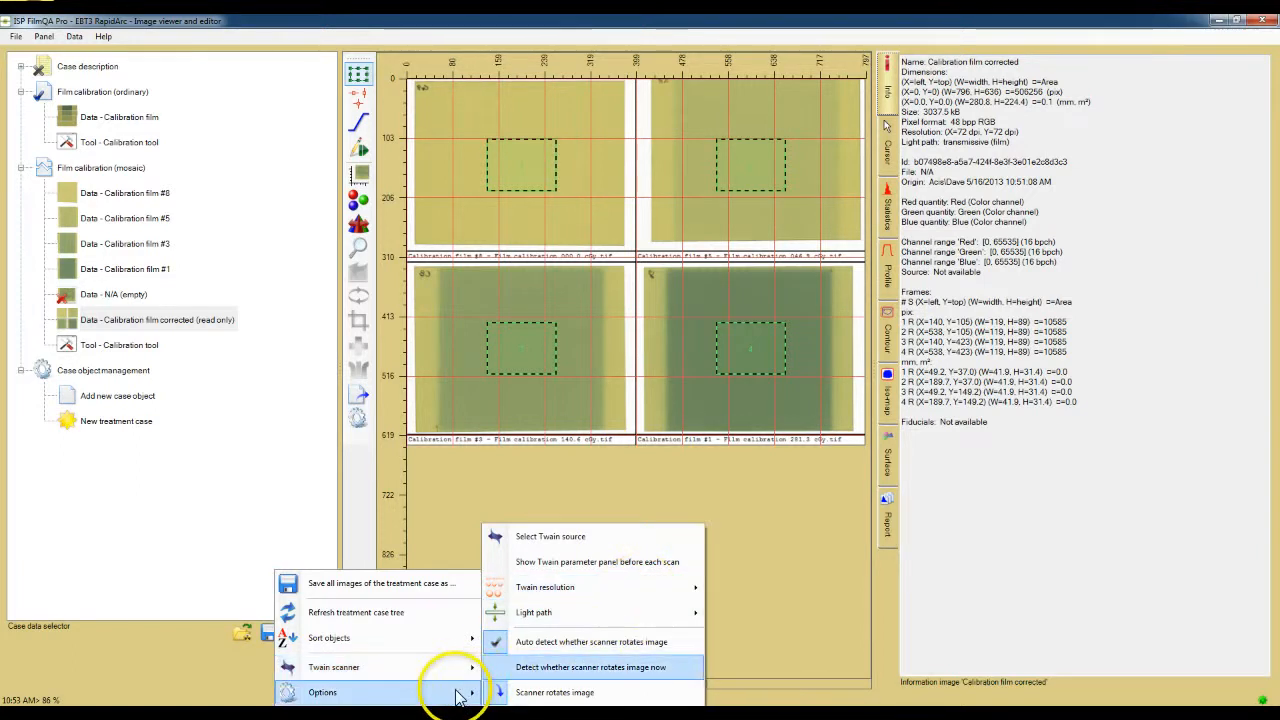
{"action": "mouse_move", "coordinate": [458, 697]}
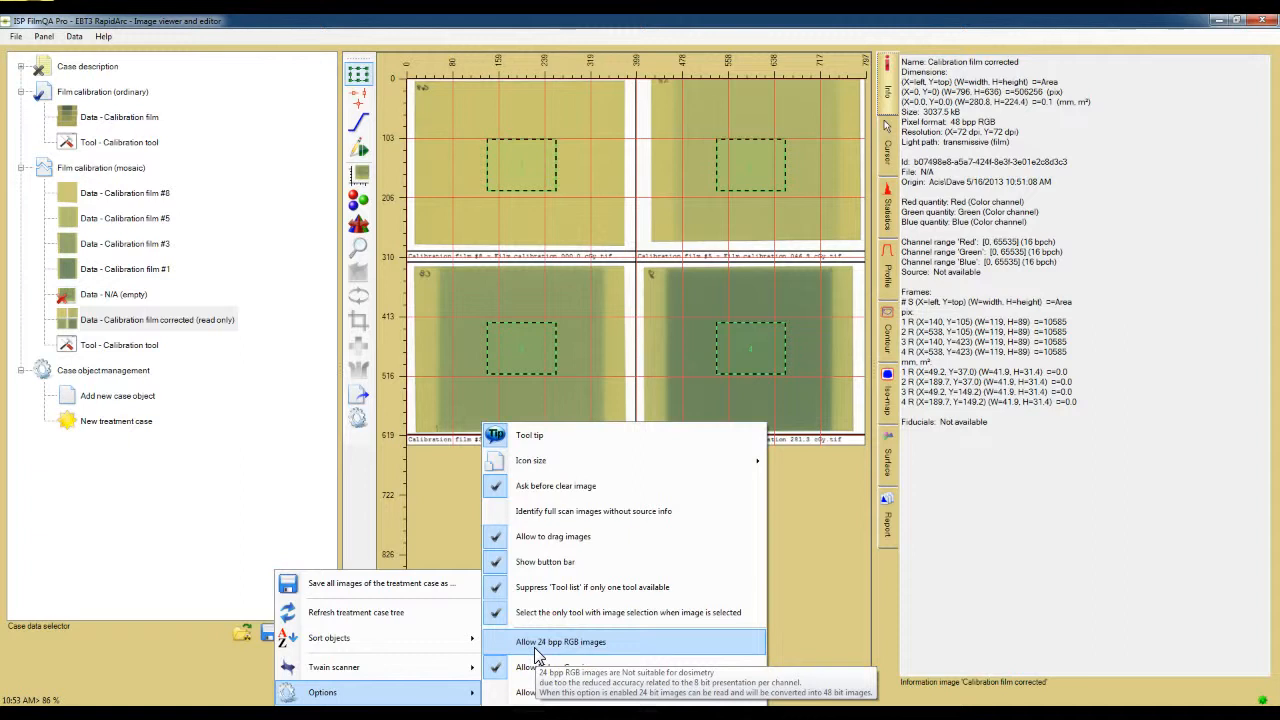
{"action": "left_click", "coordinate": [142, 587]}
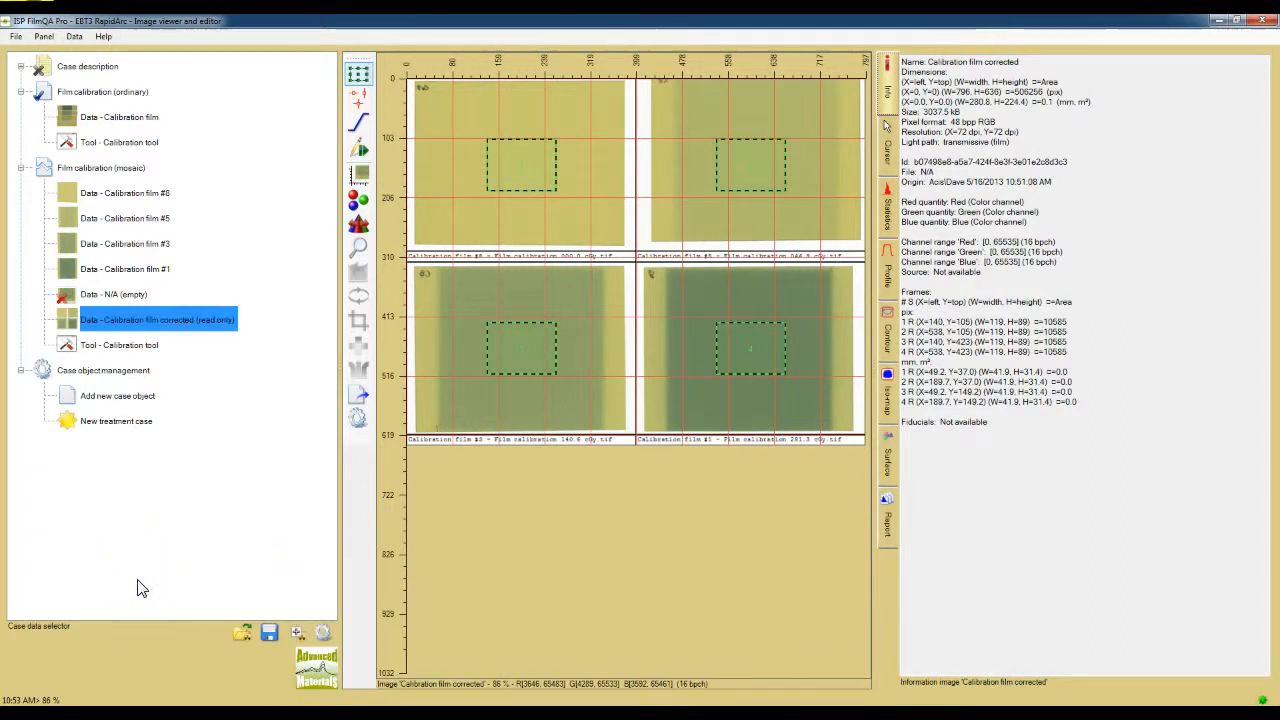
Step: Display the Calibration film image of the Film calibration (ordinary) object in the viewer
{"action": "left_click", "coordinate": [140, 588]}
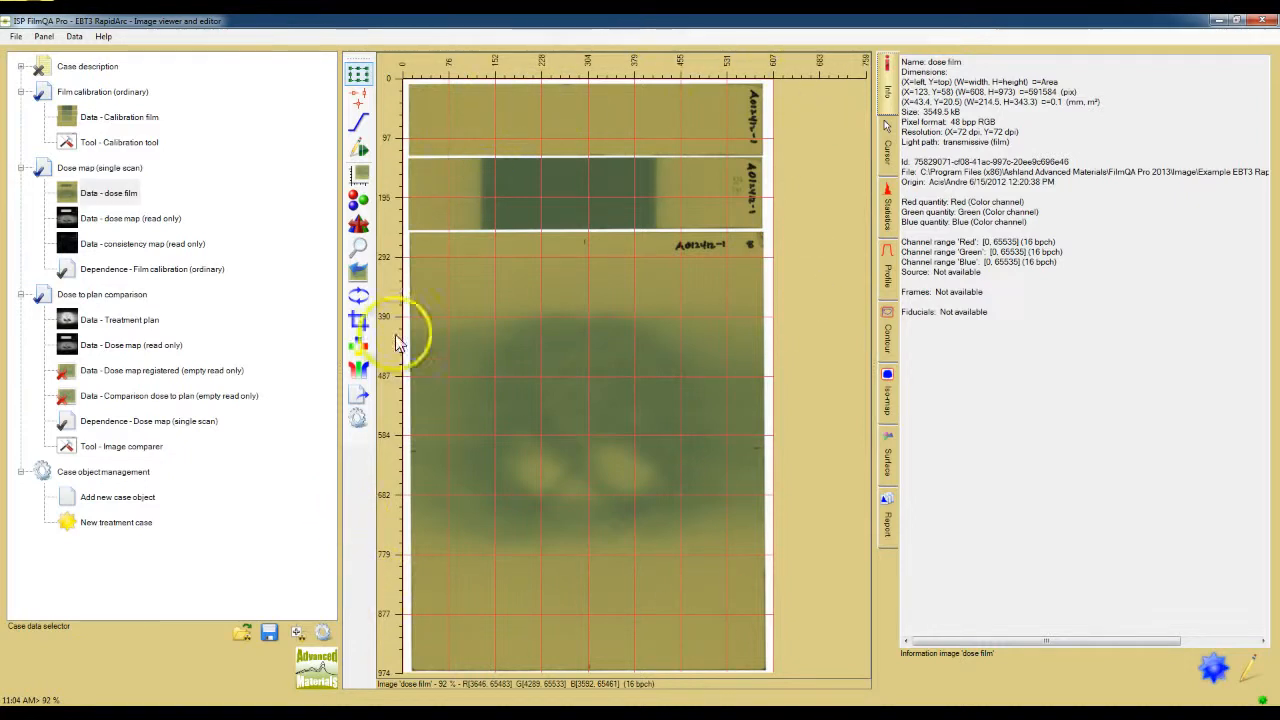
{"action": "left_click", "coordinate": [140, 121]}
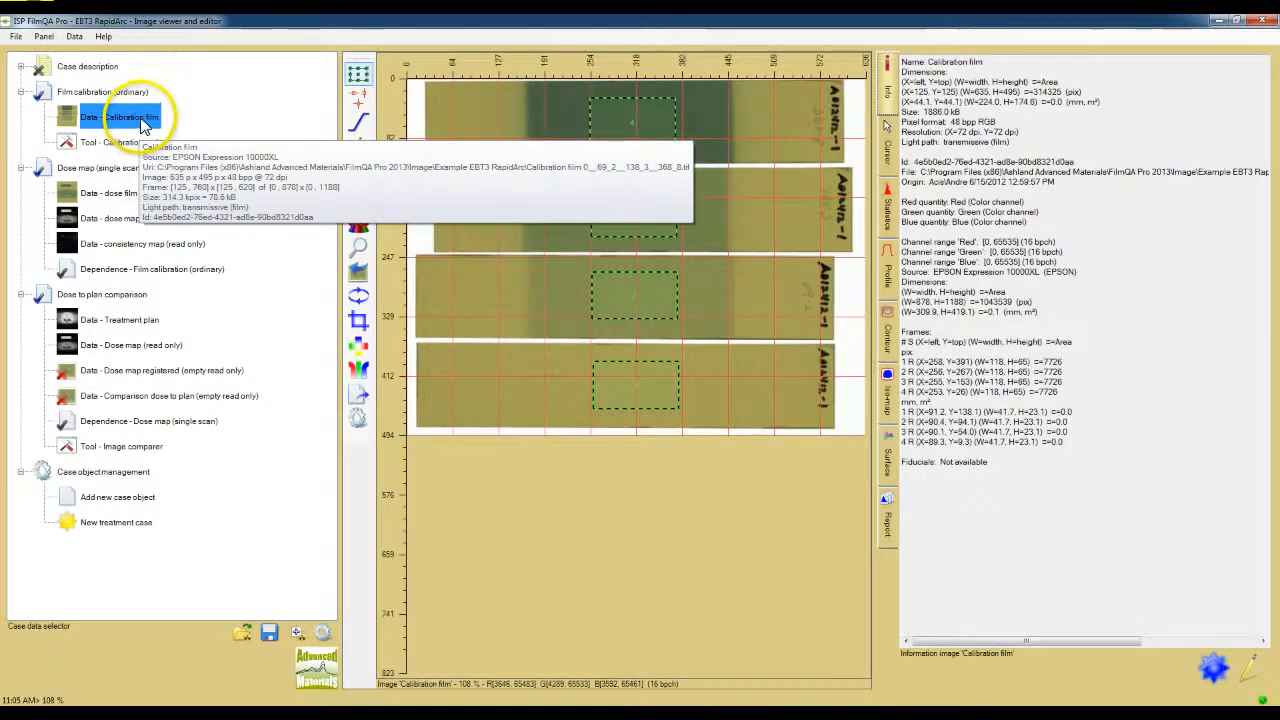
Step: Display the dose map, the consistency map and the dose film of the Dose map (single scan) object in turn
{"action": "left_click", "coordinate": [115, 218]}
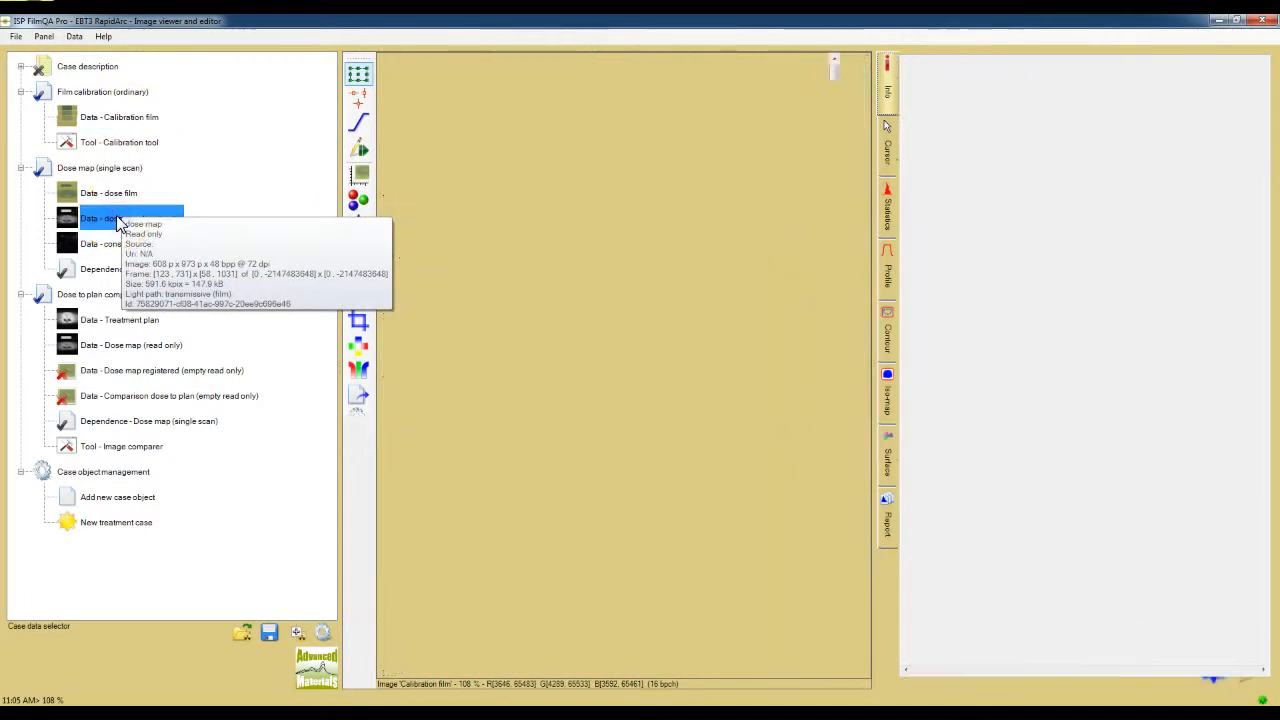
{"action": "left_click", "coordinate": [105, 252]}
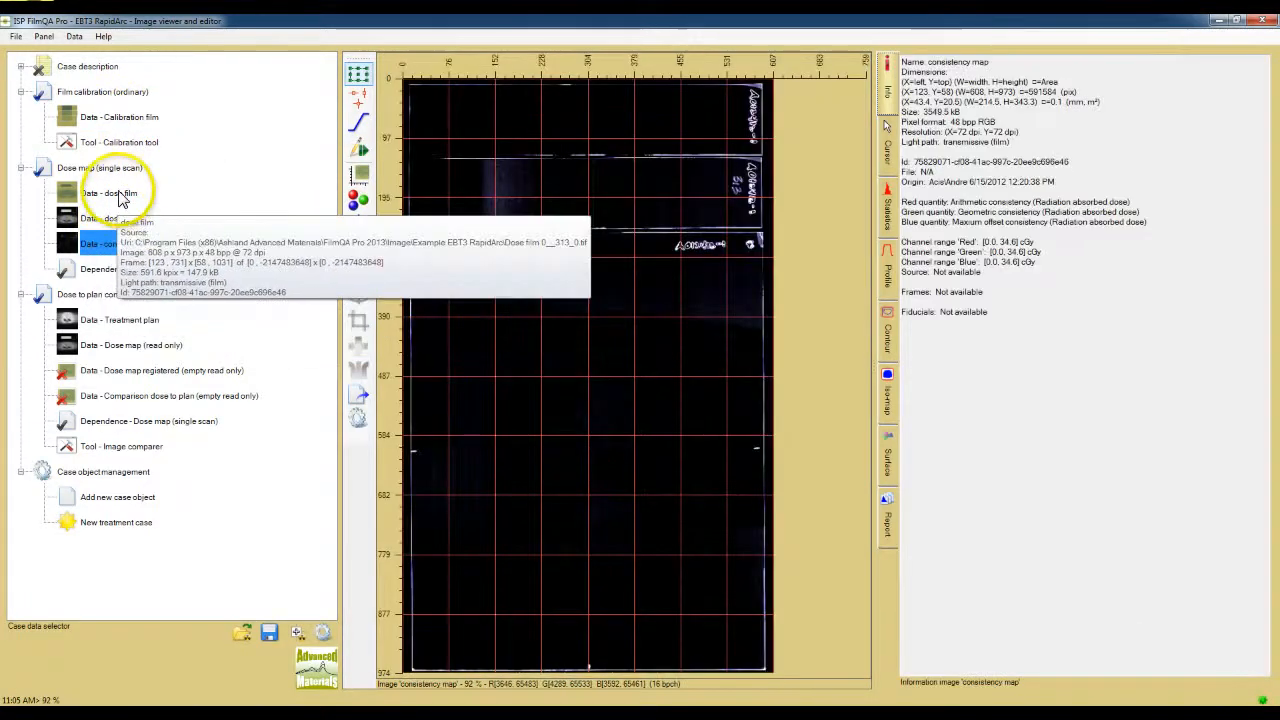
{"action": "left_click", "coordinate": [122, 196]}
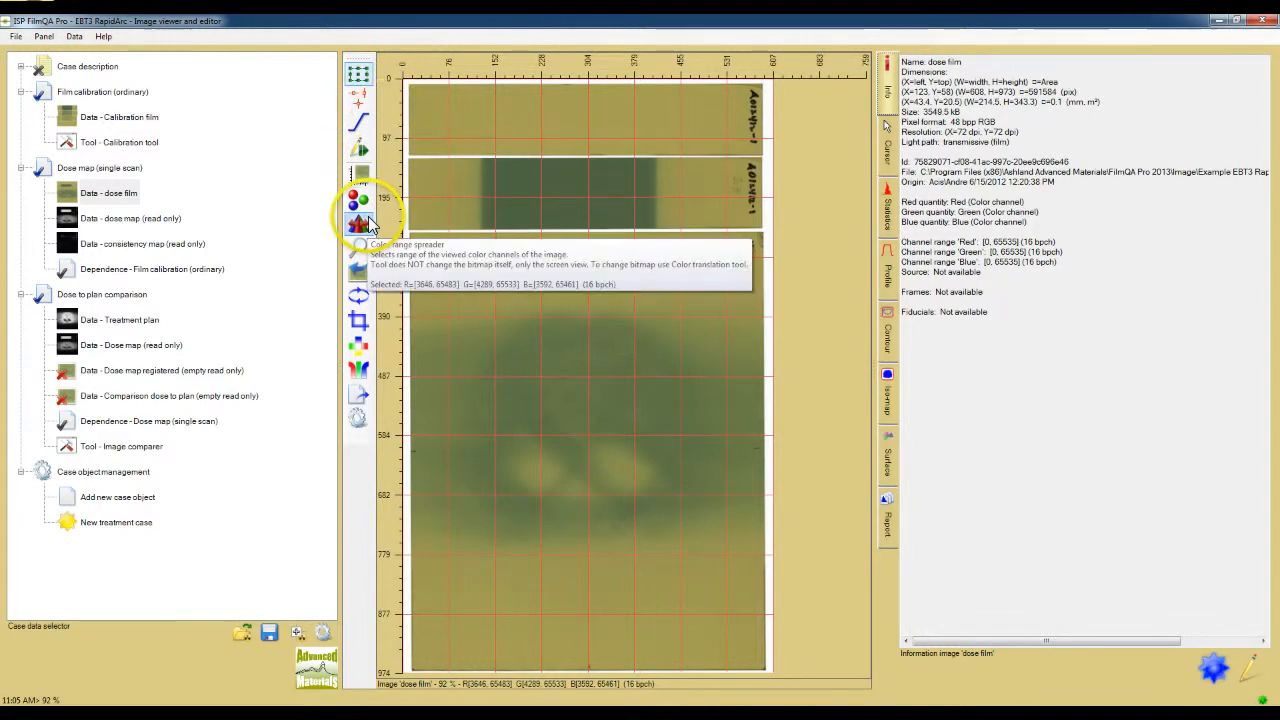
Step: Set the axes type of the dose film image to Length
{"action": "right_click", "coordinate": [623, 133]}
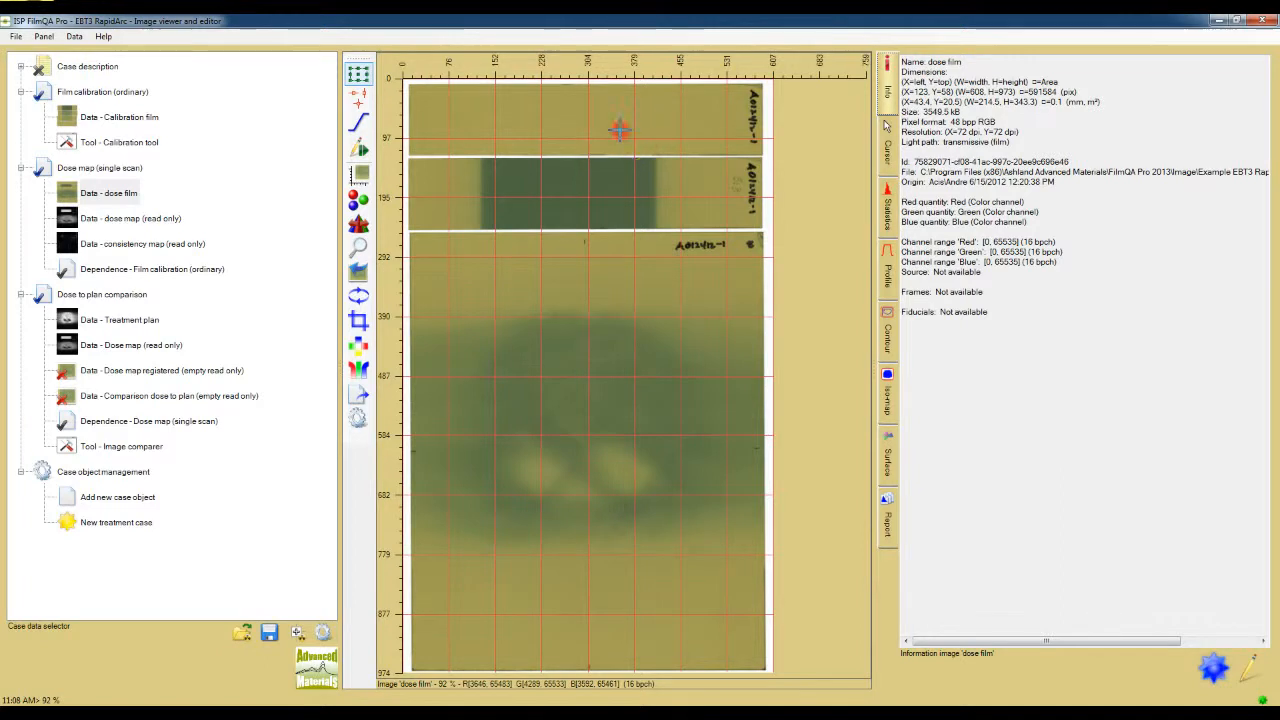
{"action": "mouse_move", "coordinate": [663, 147]}
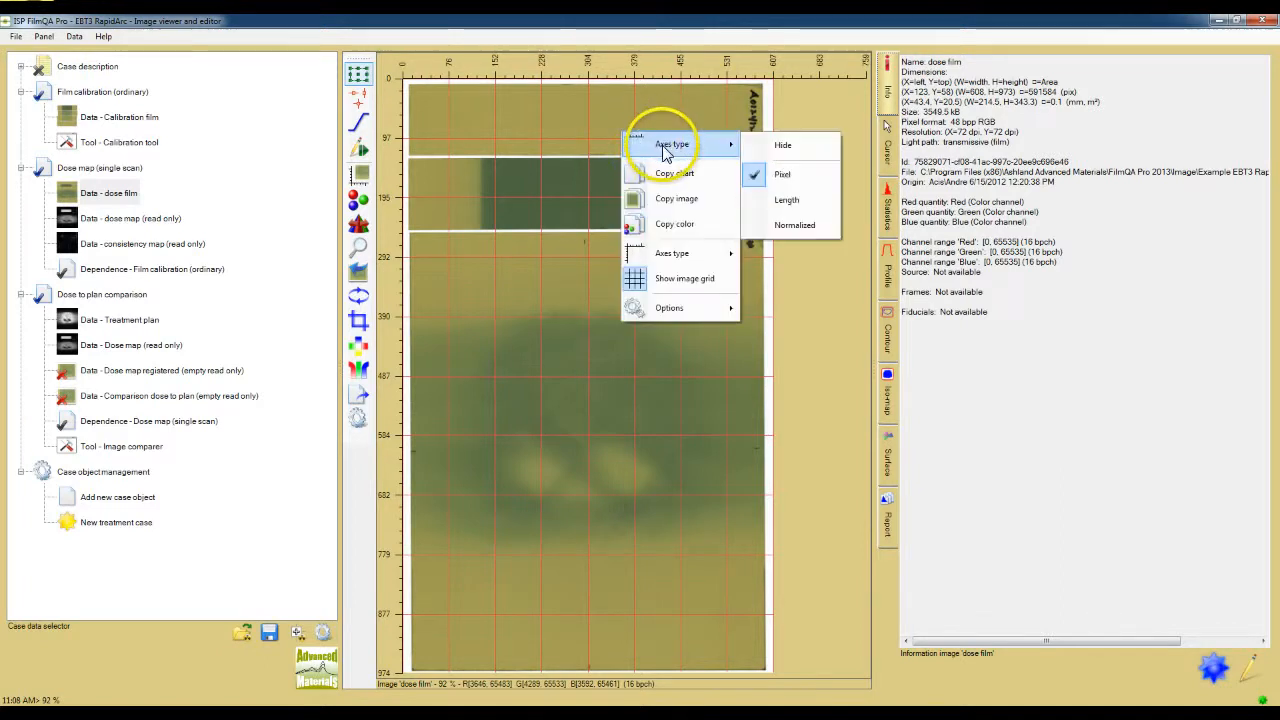
{"action": "left_click", "coordinate": [786, 200]}
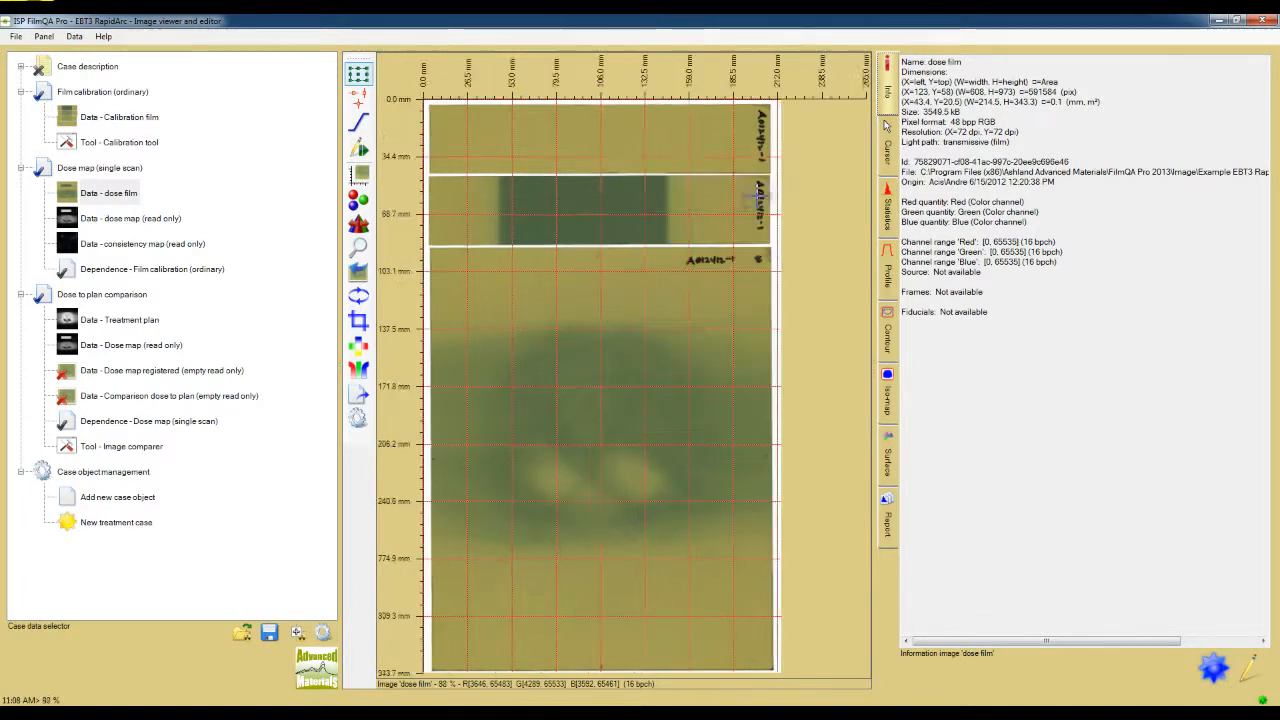
{"action": "right_click", "coordinate": [682, 162]}
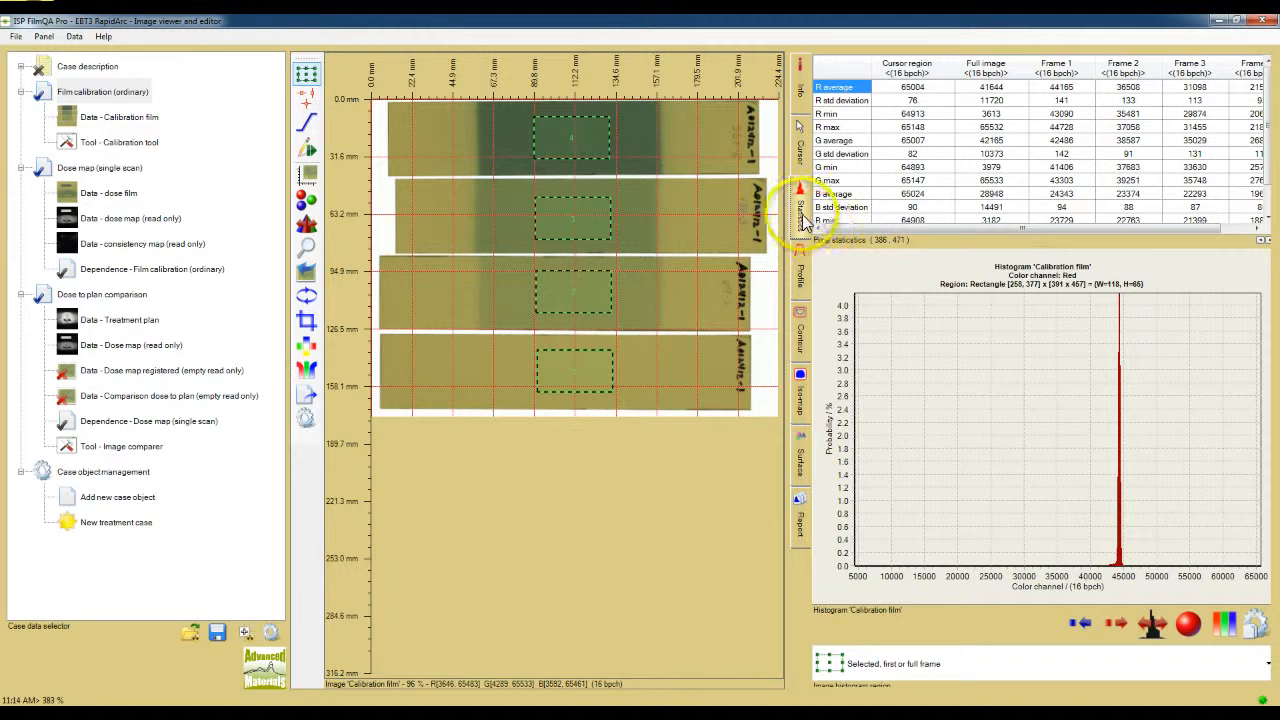
Step: Inspect the pixel values and the magnified region around the calibration film strips with the cursor view
{"action": "left_click", "coordinate": [802, 90]}
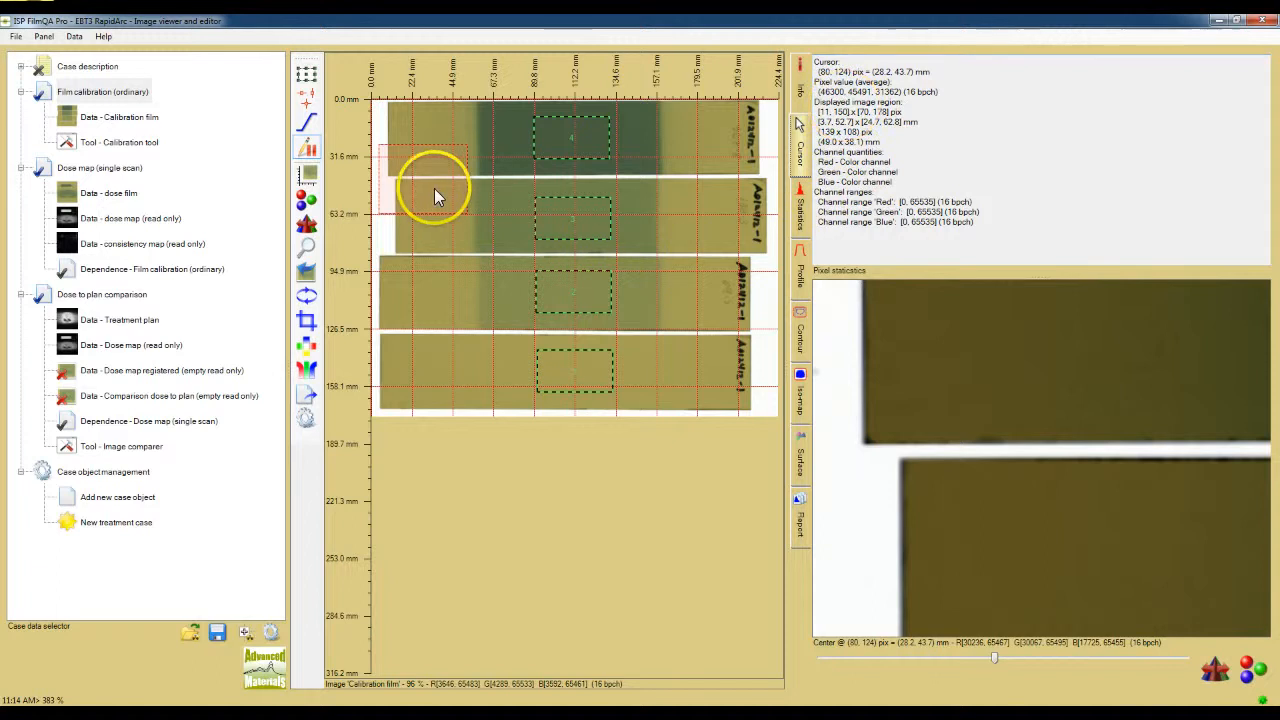
{"action": "left_click_drag", "start_coordinate": [434, 188], "coordinate": [565, 307]}
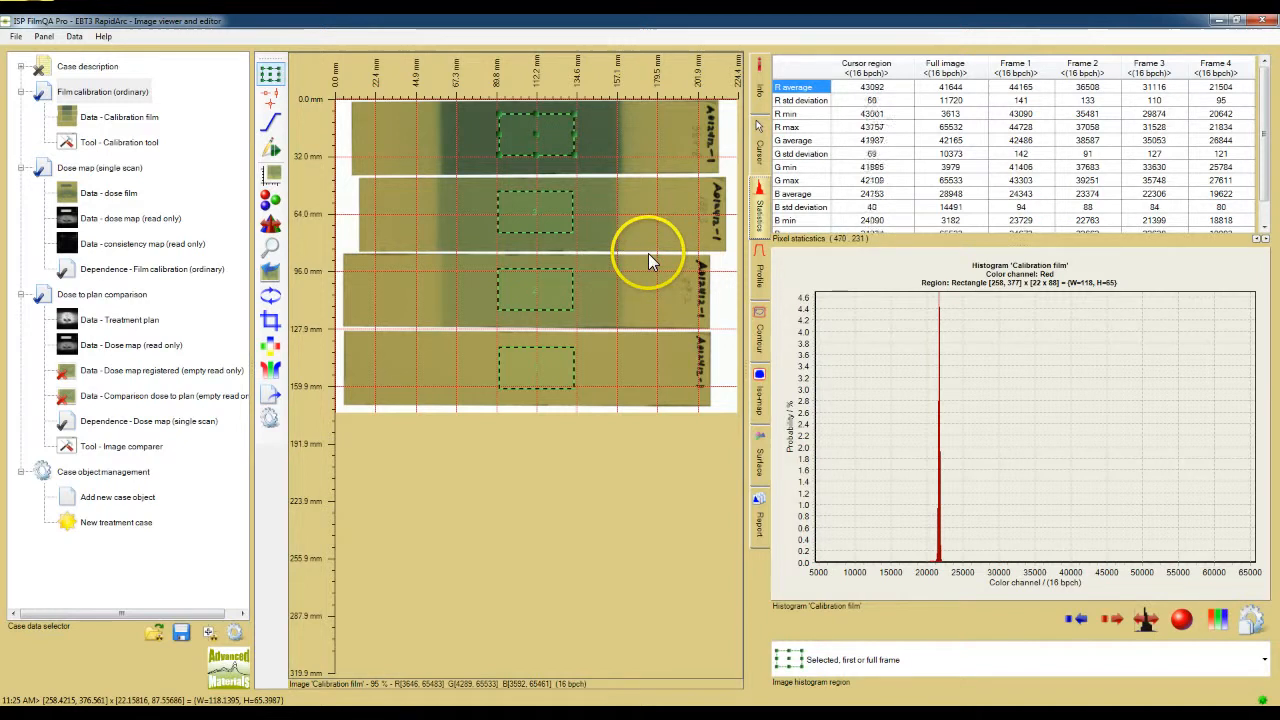
Step: Select the frames on the calibration film strips and shift the frame on the darkest strip slightly down
{"action": "left_click", "coordinate": [540, 212]}
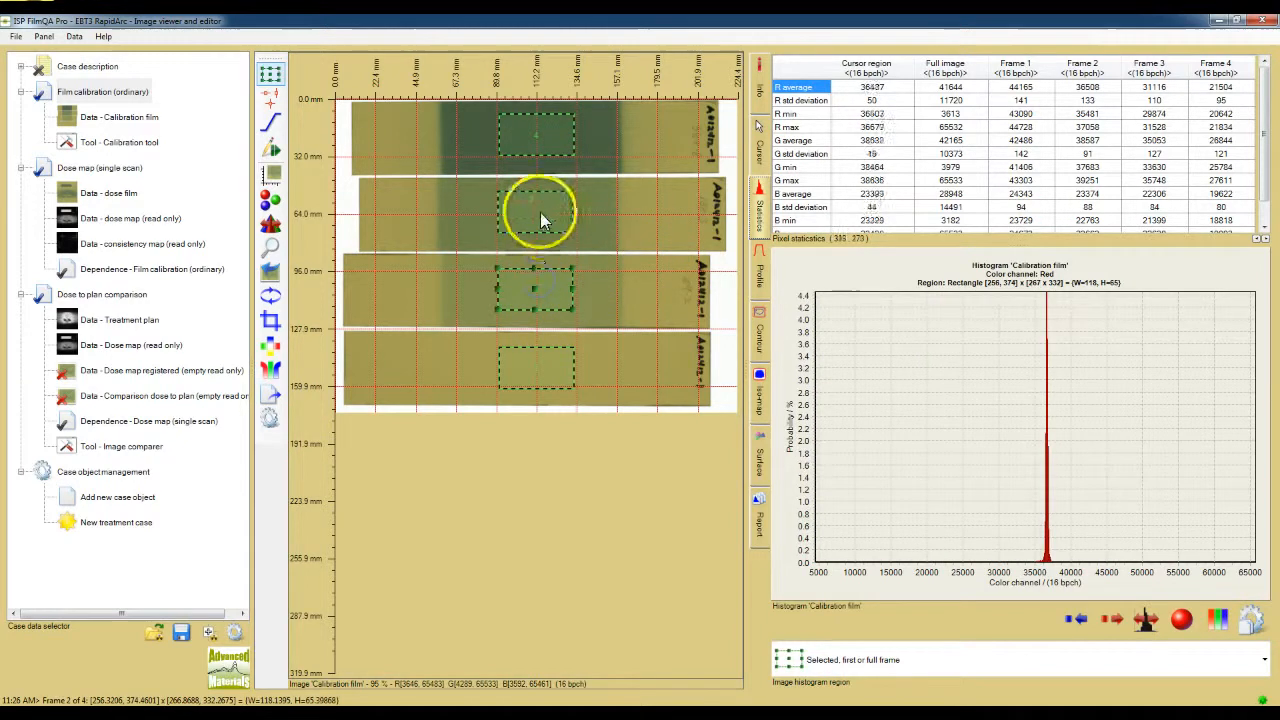
{"action": "left_click", "coordinate": [534, 145]}
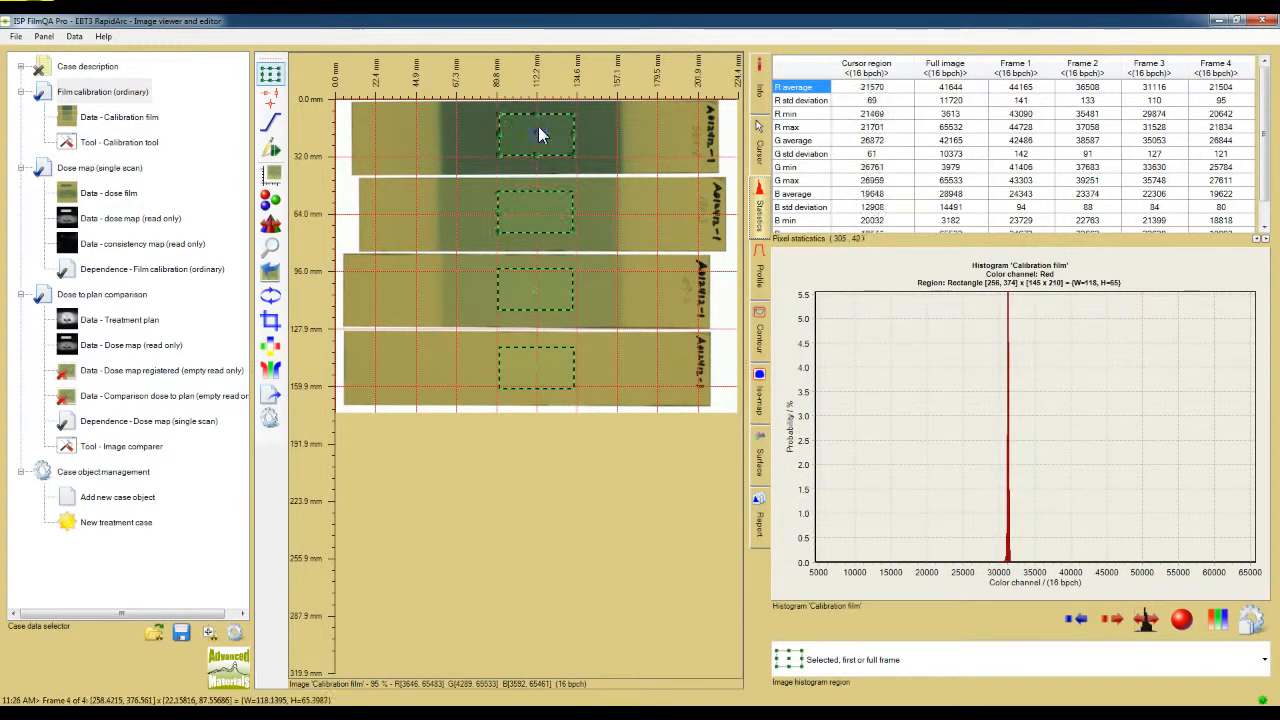
{"action": "mouse_move", "coordinate": [536, 133]}
{"action": "left_mouse_down"}
{"action": "mouse_move", "coordinate": [648, 134]}
{"action": "mouse_move", "coordinate": [523, 134]}
{"action": "mouse_move", "coordinate": [534, 135]}
{"action": "left_mouse_up"}
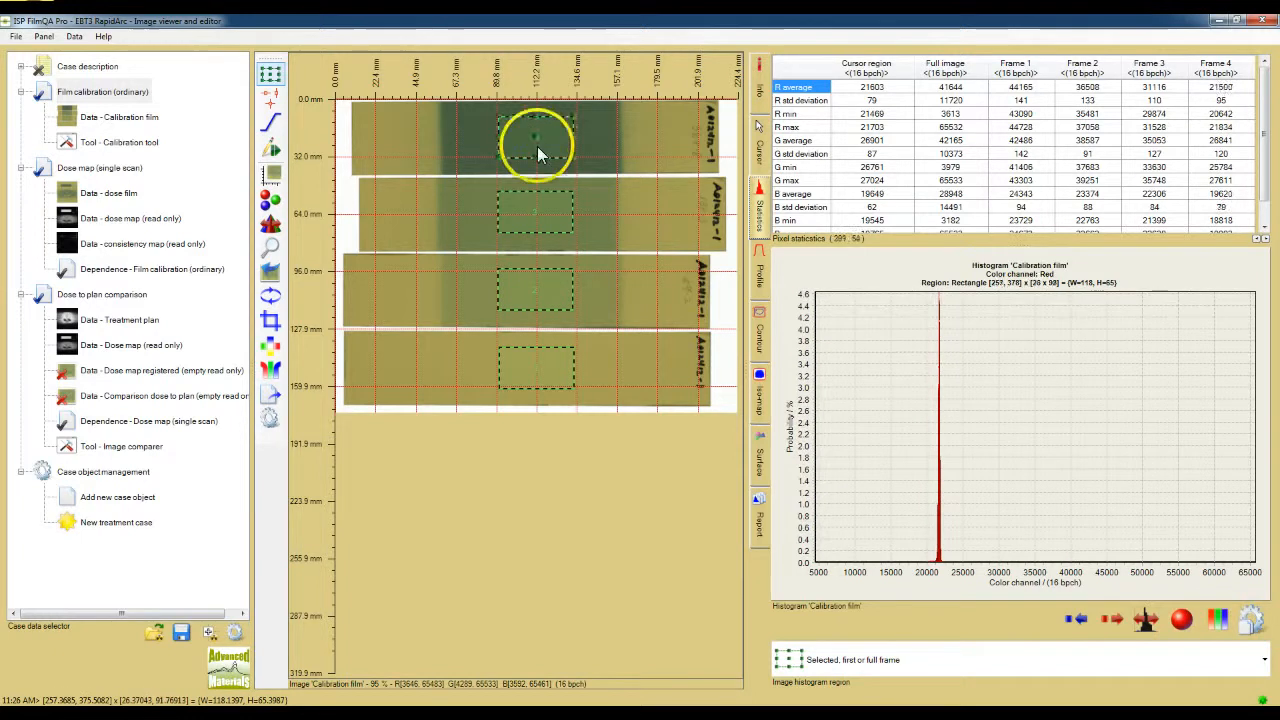
Step: Examine the options offered for the pixel statistics table and for the calibration film histogram
{"action": "right_click", "coordinate": [975, 146]}
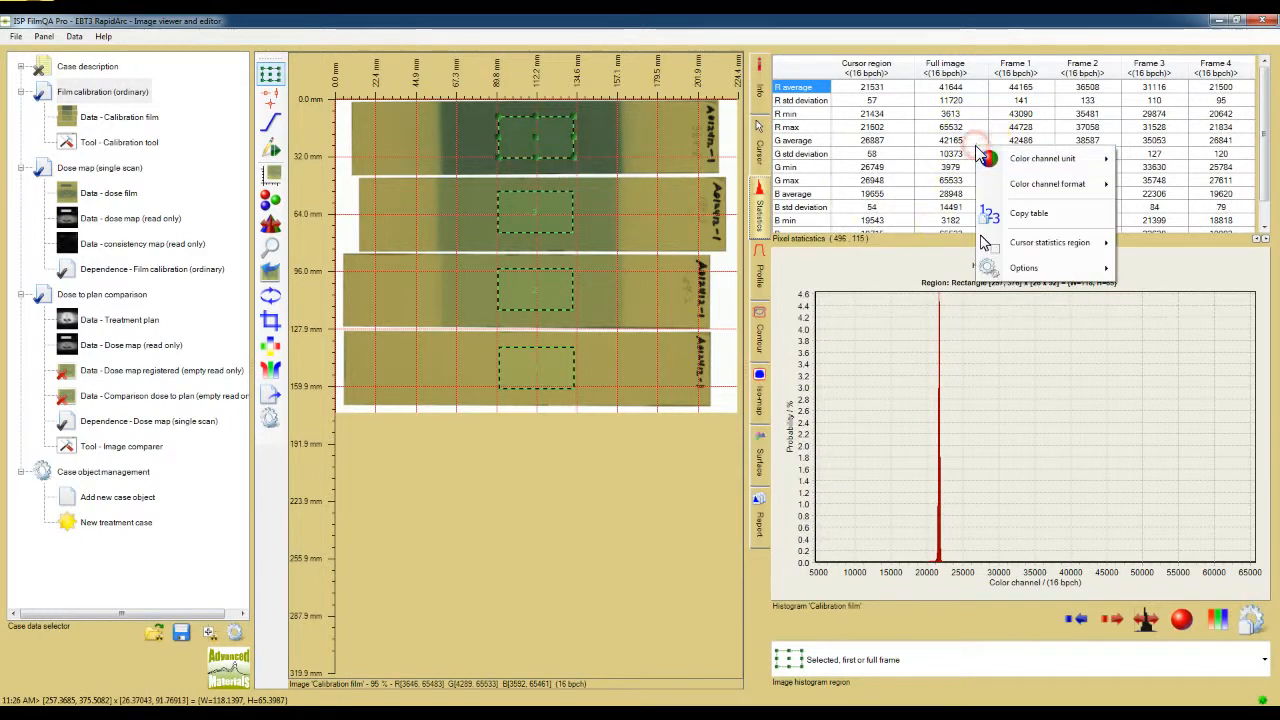
{"action": "right_click", "coordinate": [997, 333]}
{"action": "mouse_move", "coordinate": [1032, 432]}
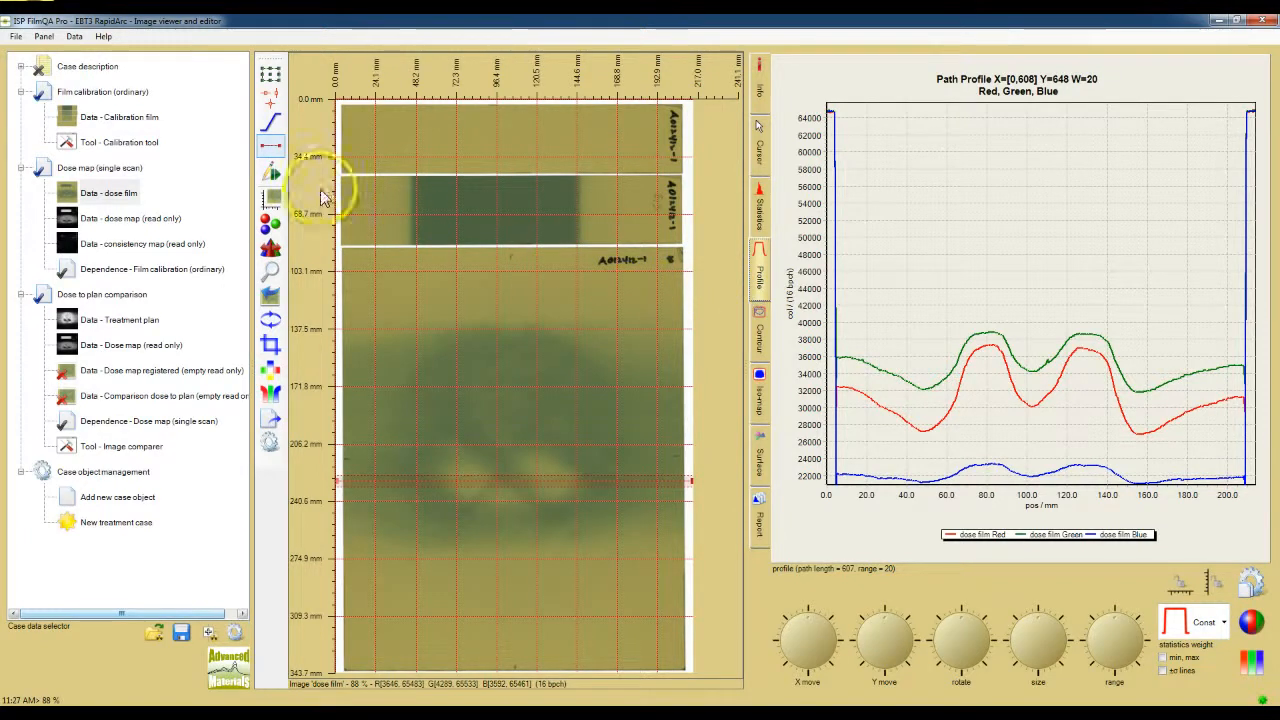
Step: Examine the profile path types, the path range widths and the naming dialog for adding the current path to the recent list
{"action": "left_click", "coordinate": [278, 157]}
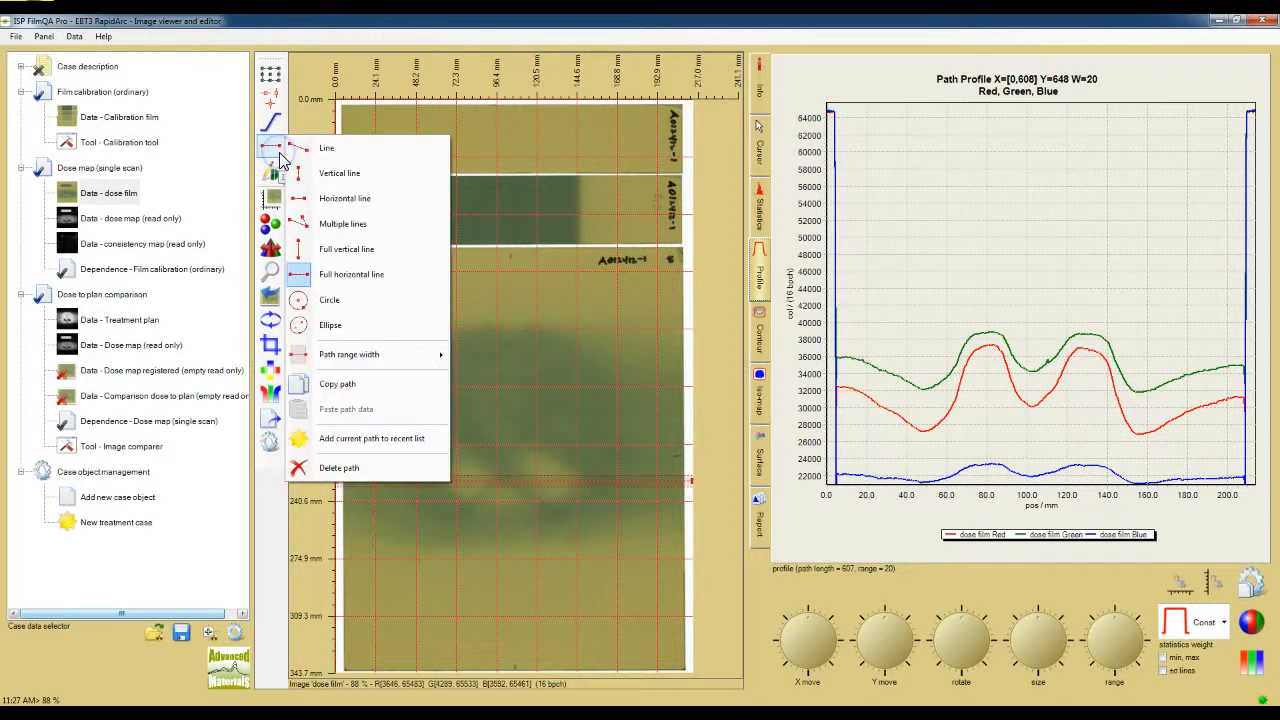
{"action": "left_click", "coordinate": [380, 178]}
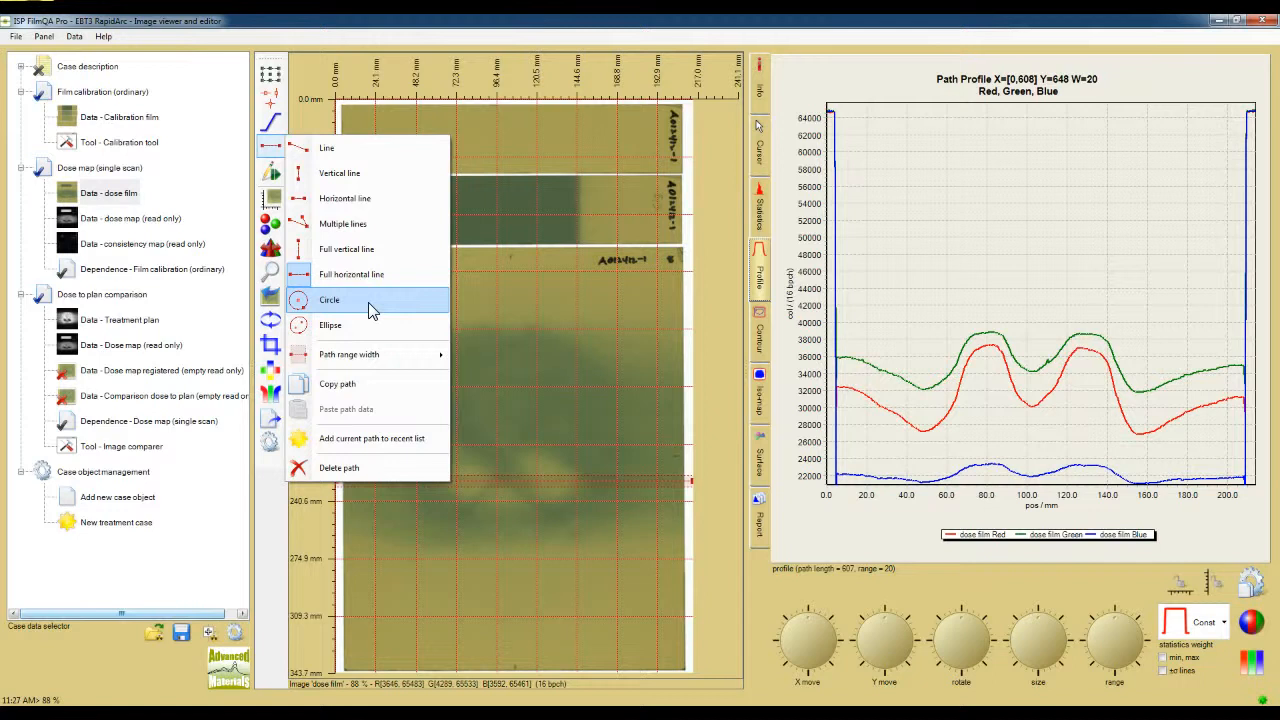
{"action": "mouse_move", "coordinate": [397, 365]}
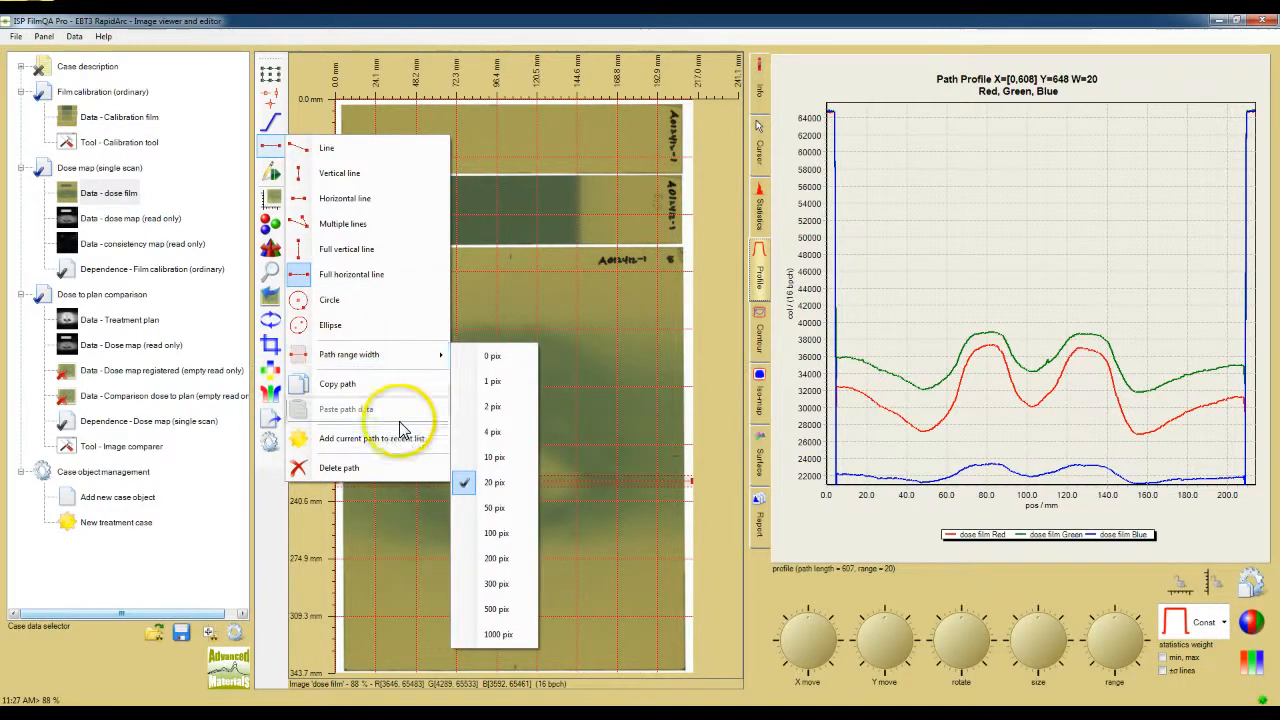
{"action": "left_click", "coordinate": [441, 449]}
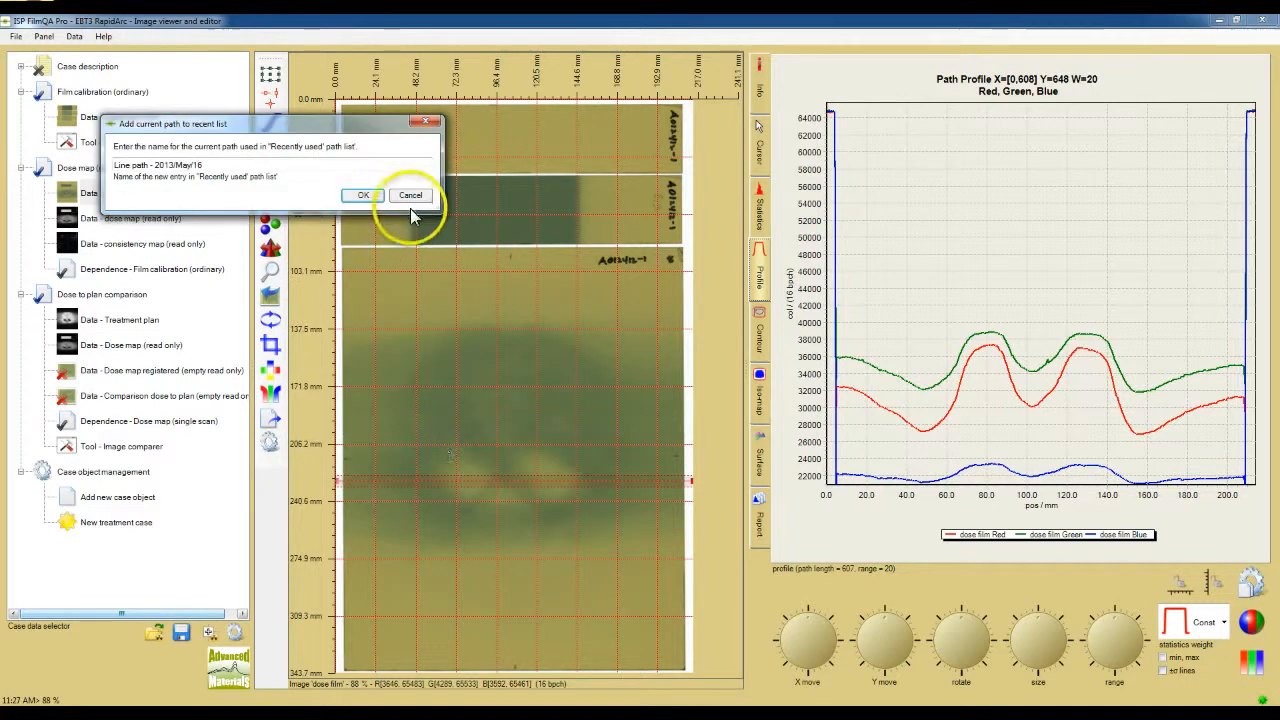
{"action": "left_click", "coordinate": [409, 196]}
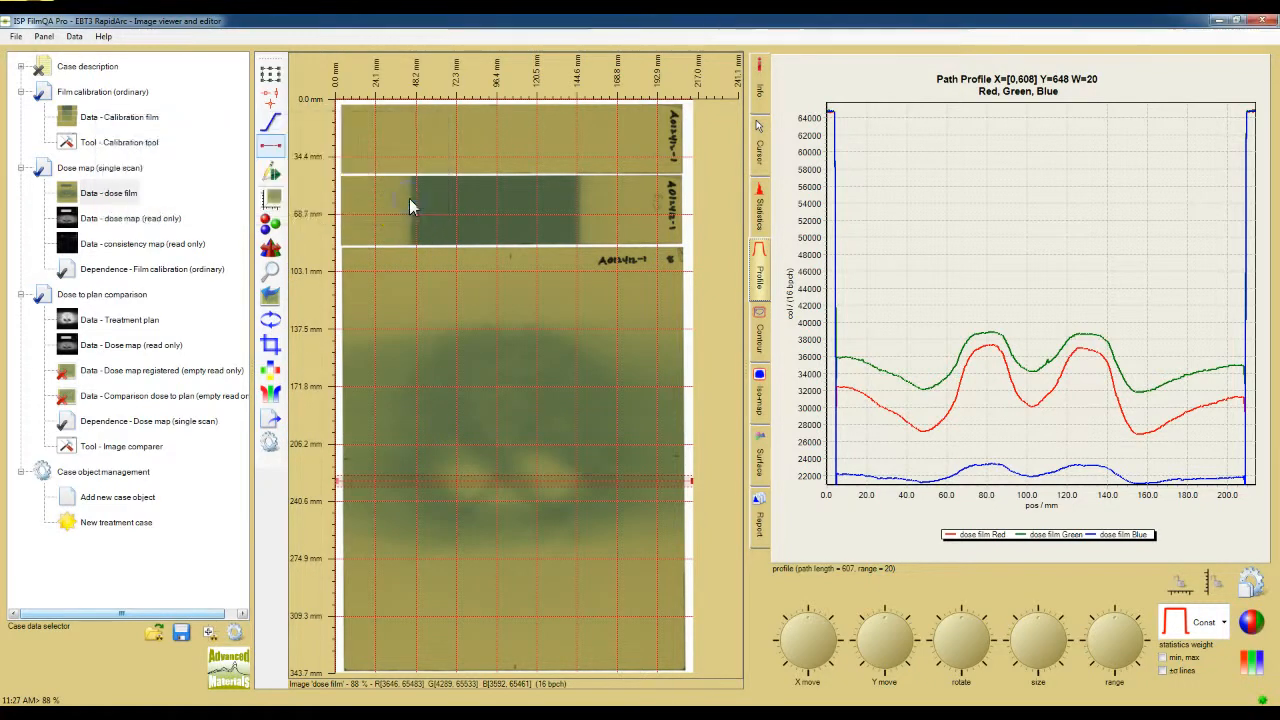
Step: Move the dose film's full horizontal profile path to Y=640 and show a widened number grid with the chart at right
{"action": "left_click_drag", "start_coordinate": [474, 479], "coordinate": [477, 405]}
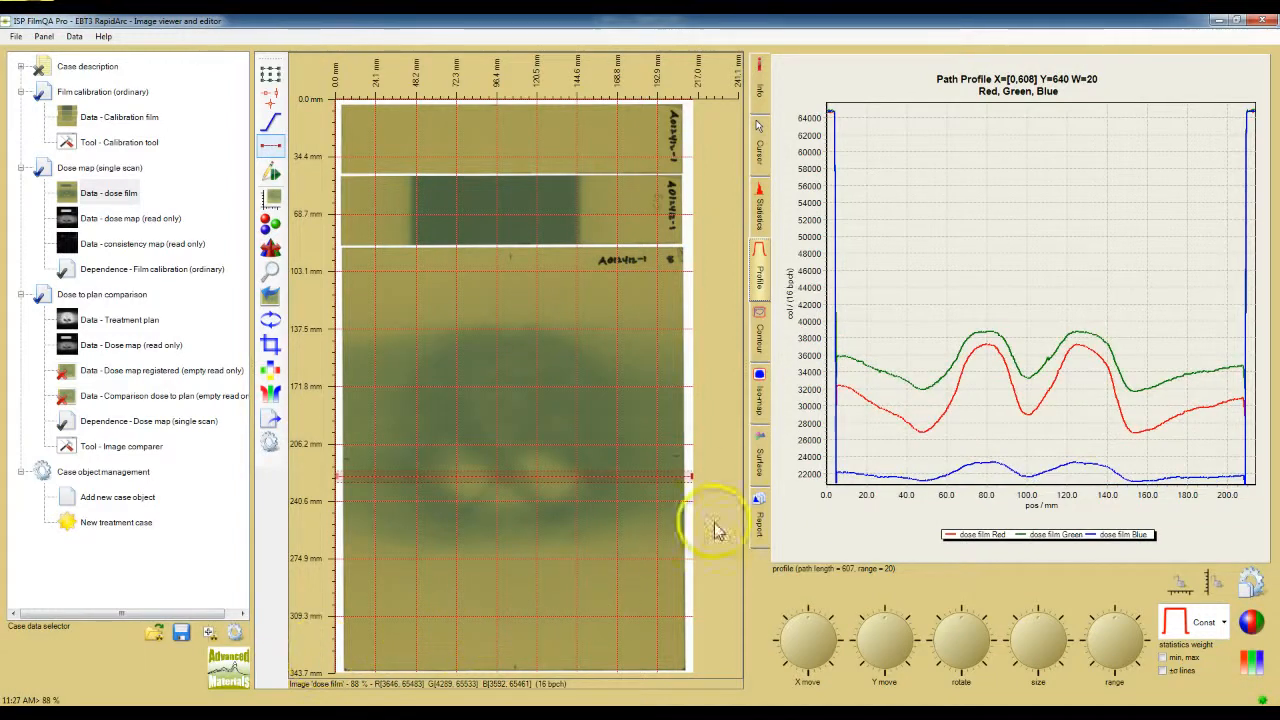
{"action": "right_click", "coordinate": [891, 321]}
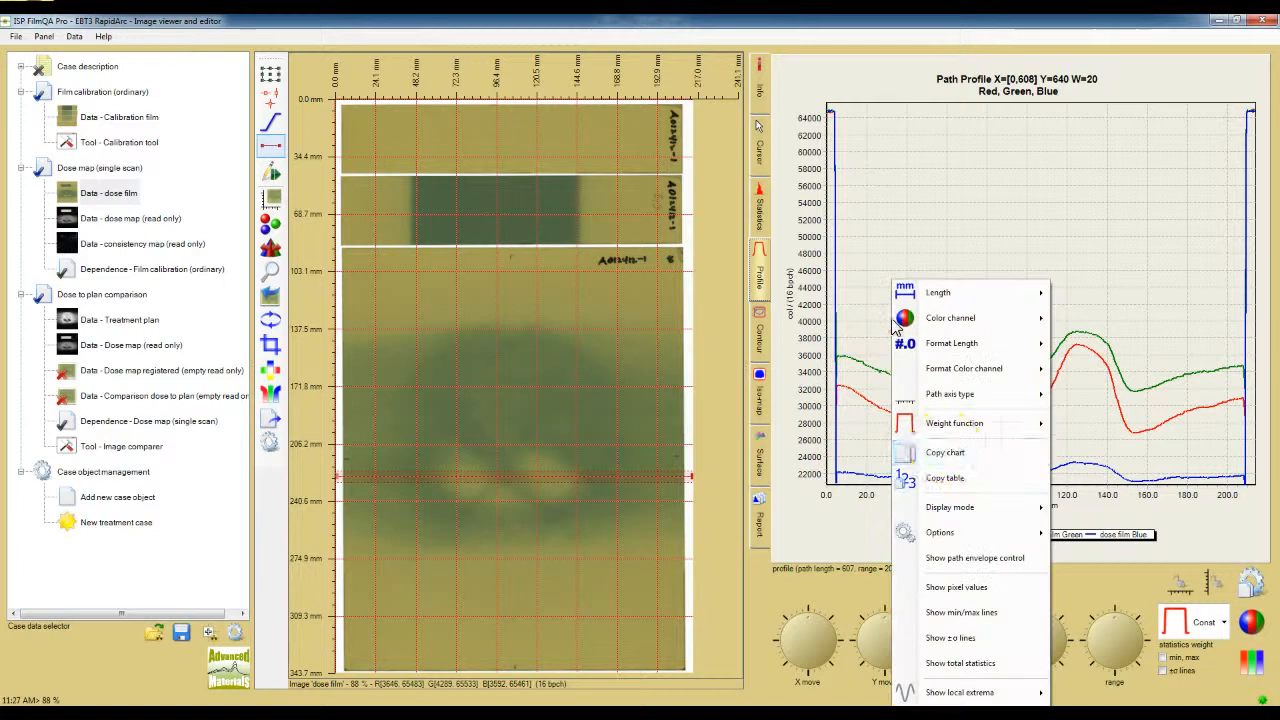
{"action": "mouse_move", "coordinate": [952, 509]}
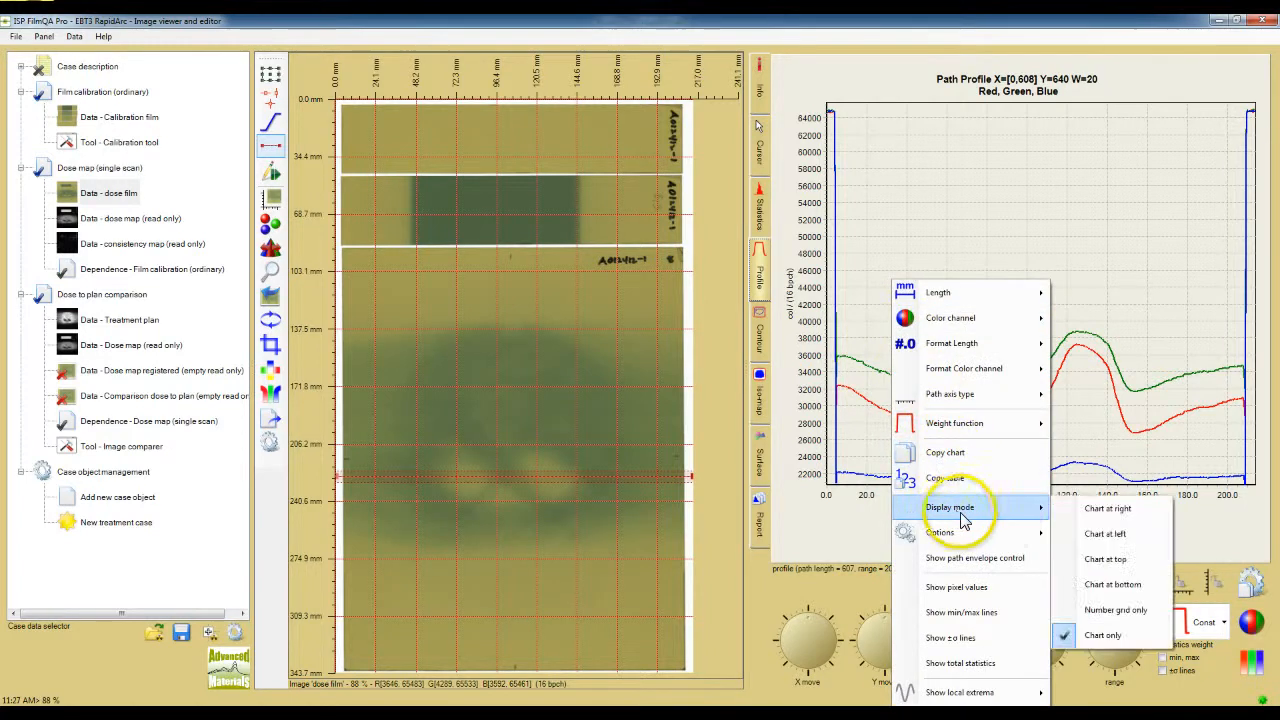
{"action": "left_click", "coordinate": [1088, 513]}
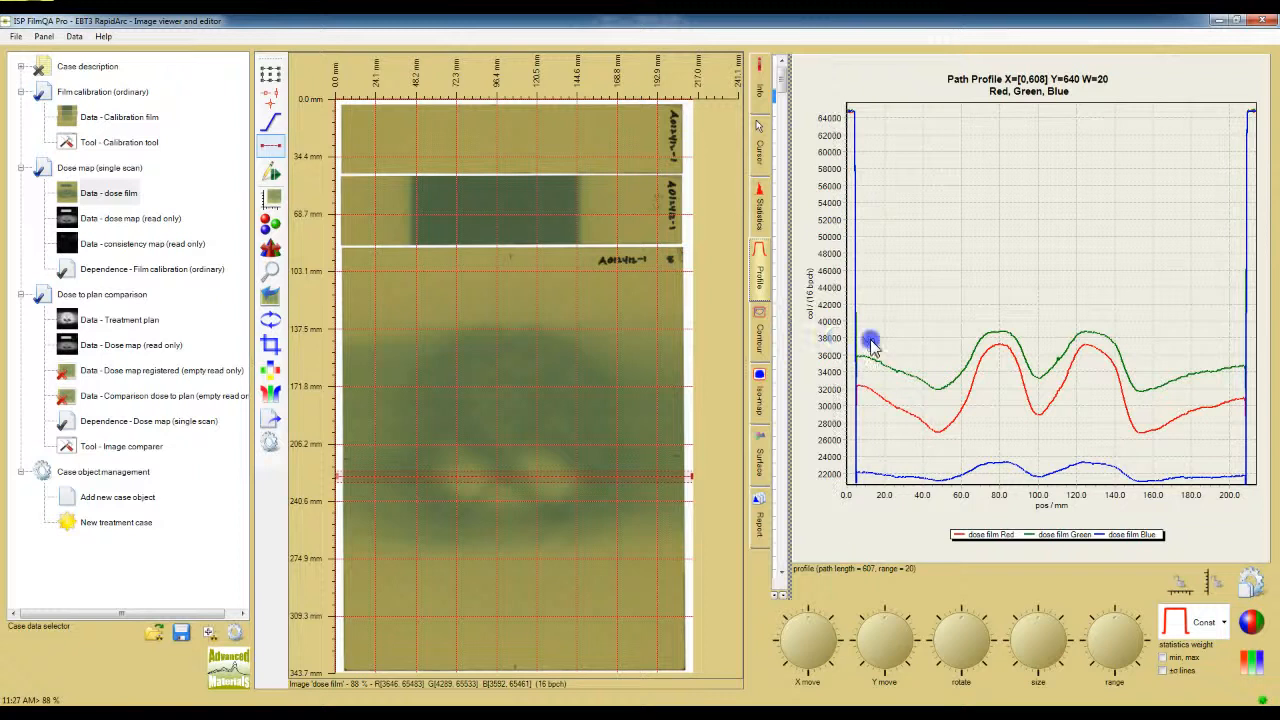
{"action": "left_click_drag", "start_coordinate": [788, 345], "coordinate": [927, 346]}
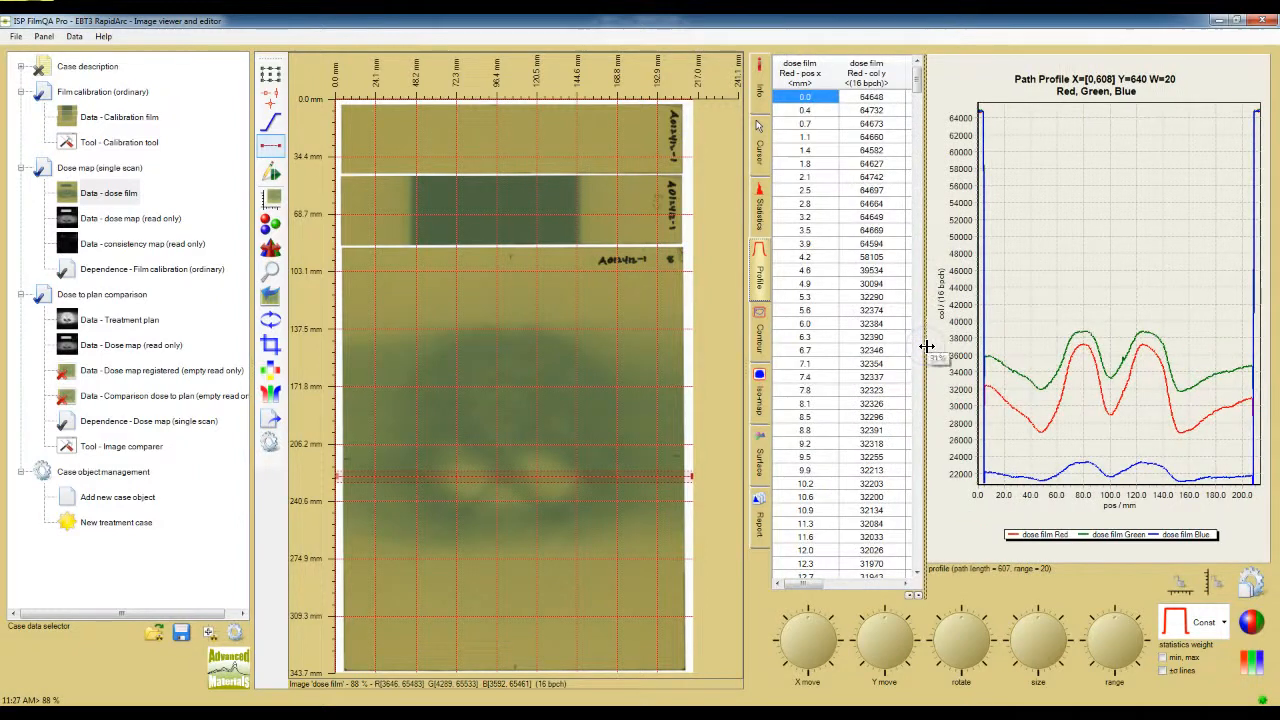
Step: Examine the profile options, including Copy table, Copy chart and the Red, Green and Blue color channel choices
{"action": "right_click", "coordinate": [855, 367]}
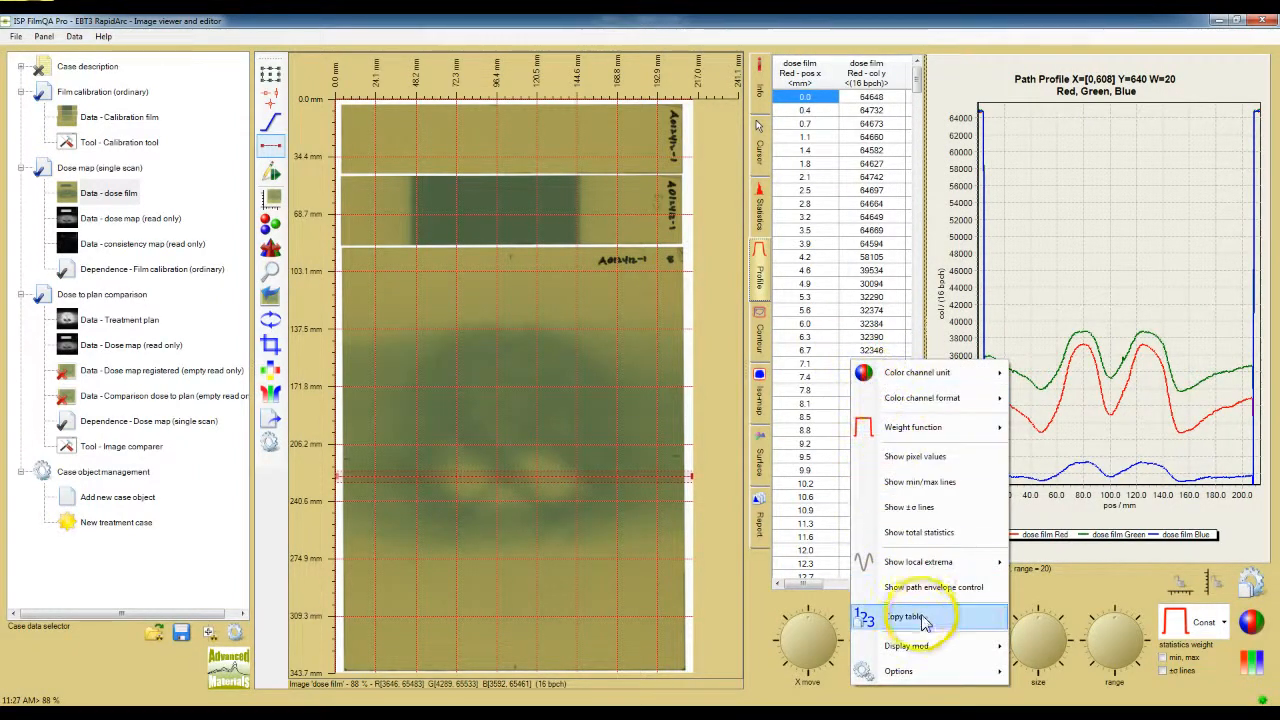
{"action": "left_click", "coordinate": [1044, 307]}
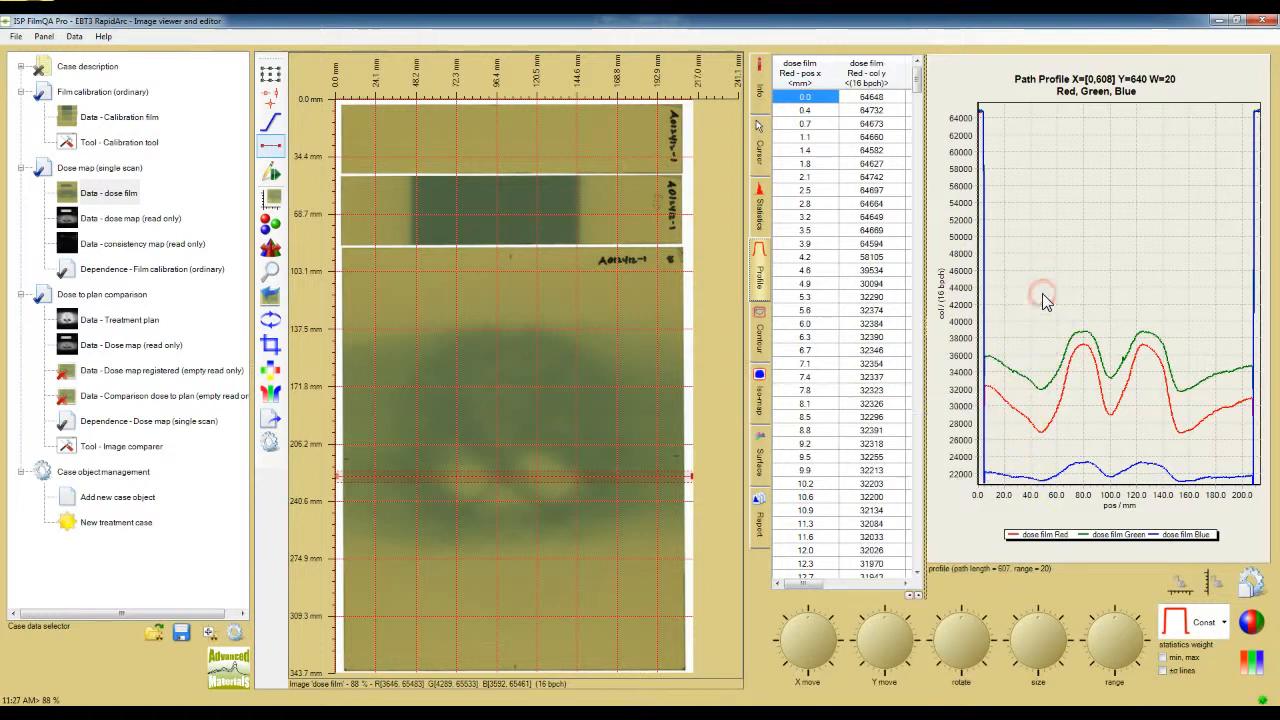
{"action": "right_click", "coordinate": [1046, 292]}
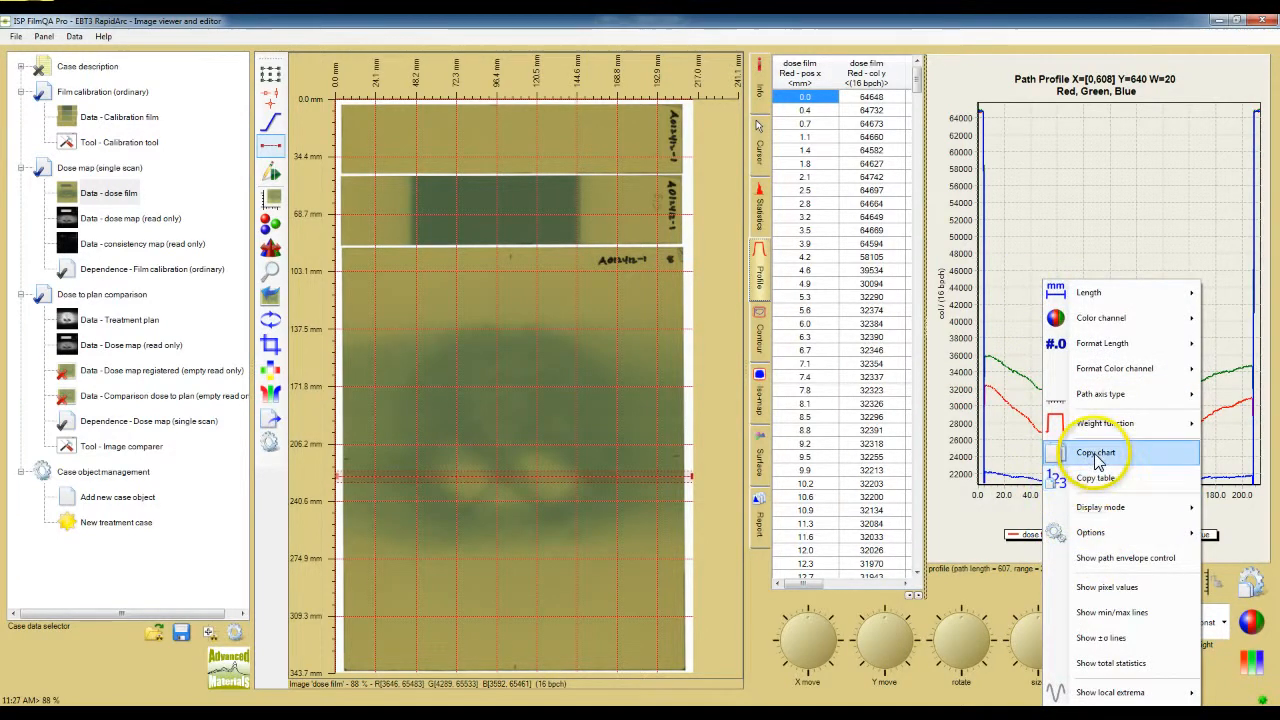
{"action": "left_click", "coordinate": [1120, 587]}
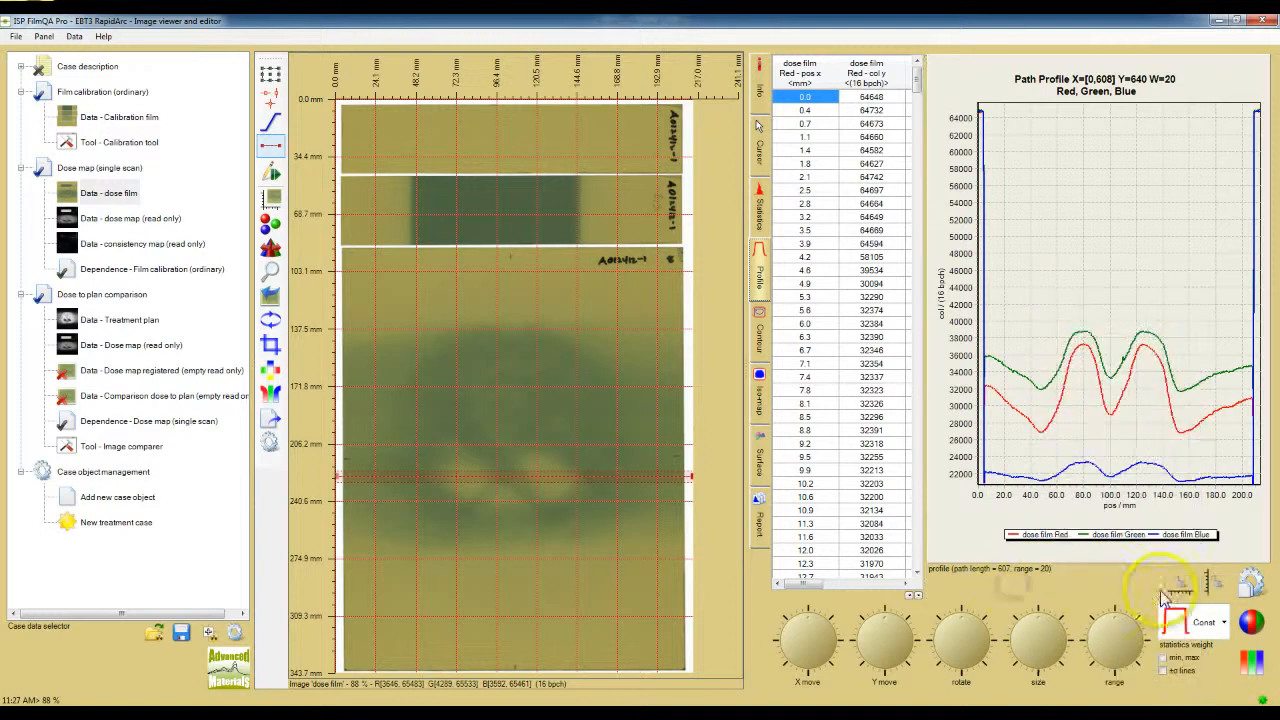
{"action": "left_click", "coordinate": [1253, 630]}
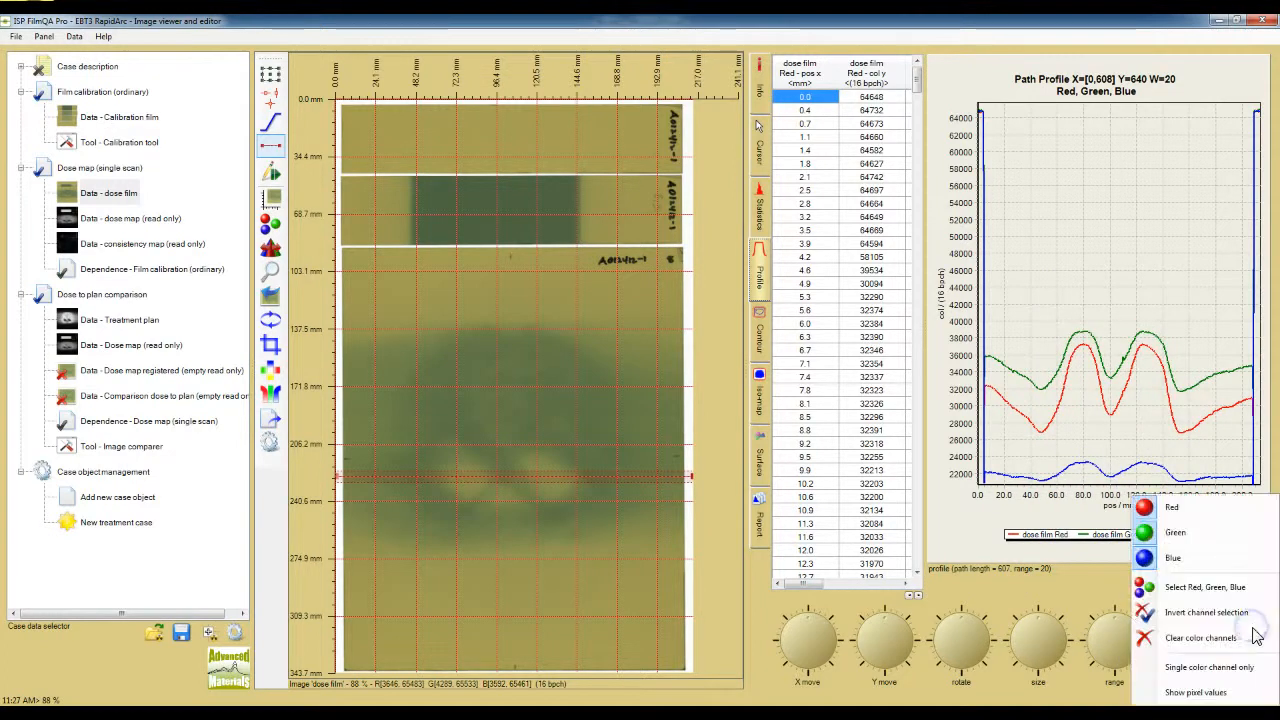
{"action": "left_click", "coordinate": [1193, 560]}
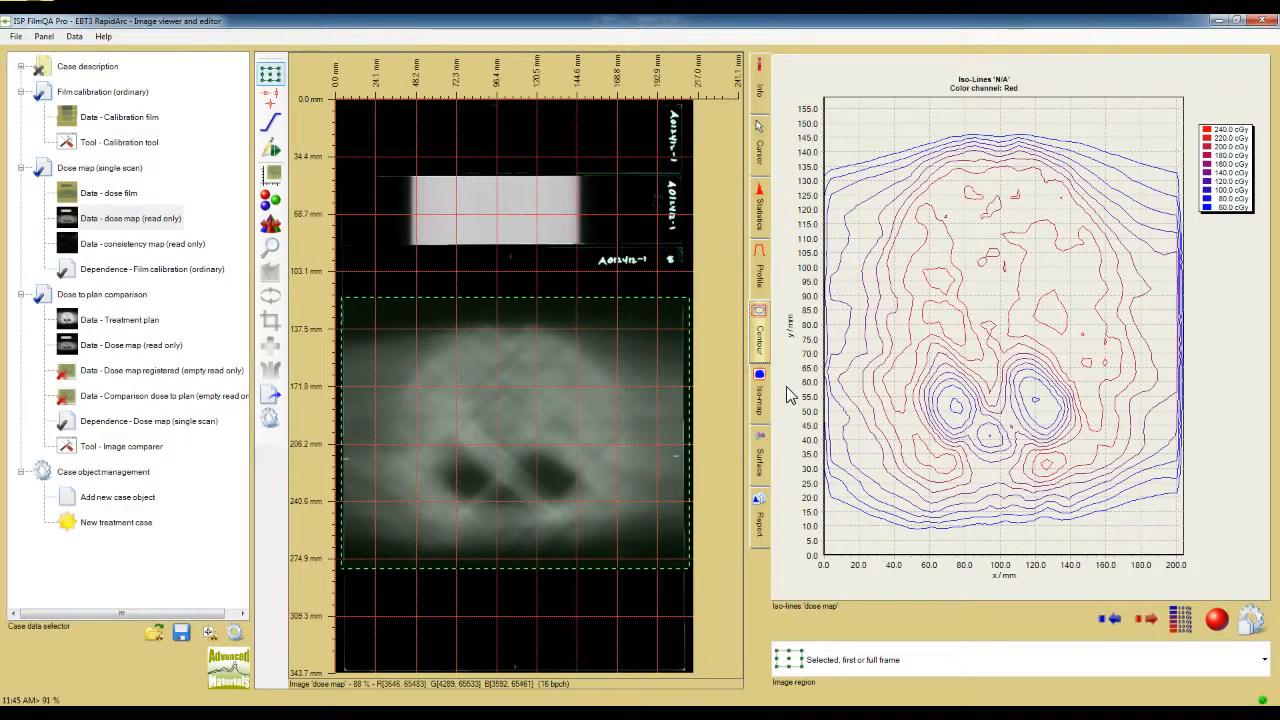
Step: View the dose map as contour iso-lines, as a colored iso-map and as a 3D surface
{"action": "left_click", "coordinate": [776, 343]}
{"action": "left_click", "coordinate": [757, 403]}
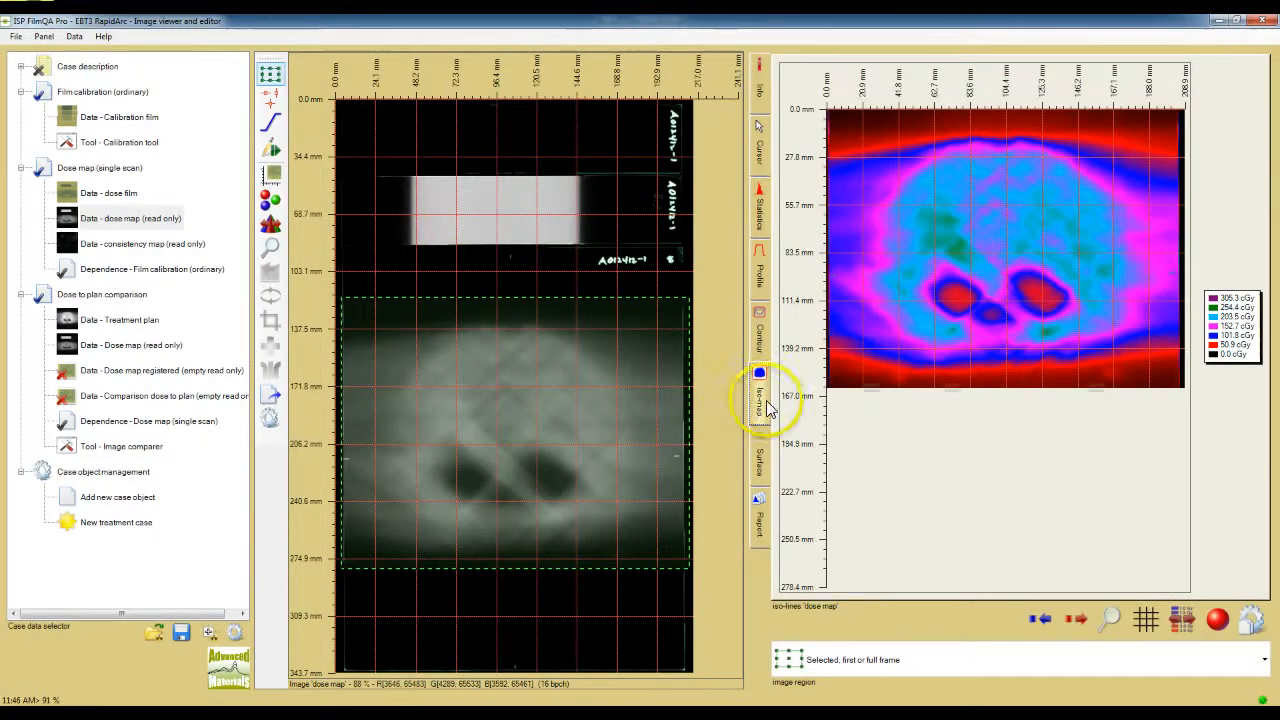
{"action": "left_click", "coordinate": [764, 458]}
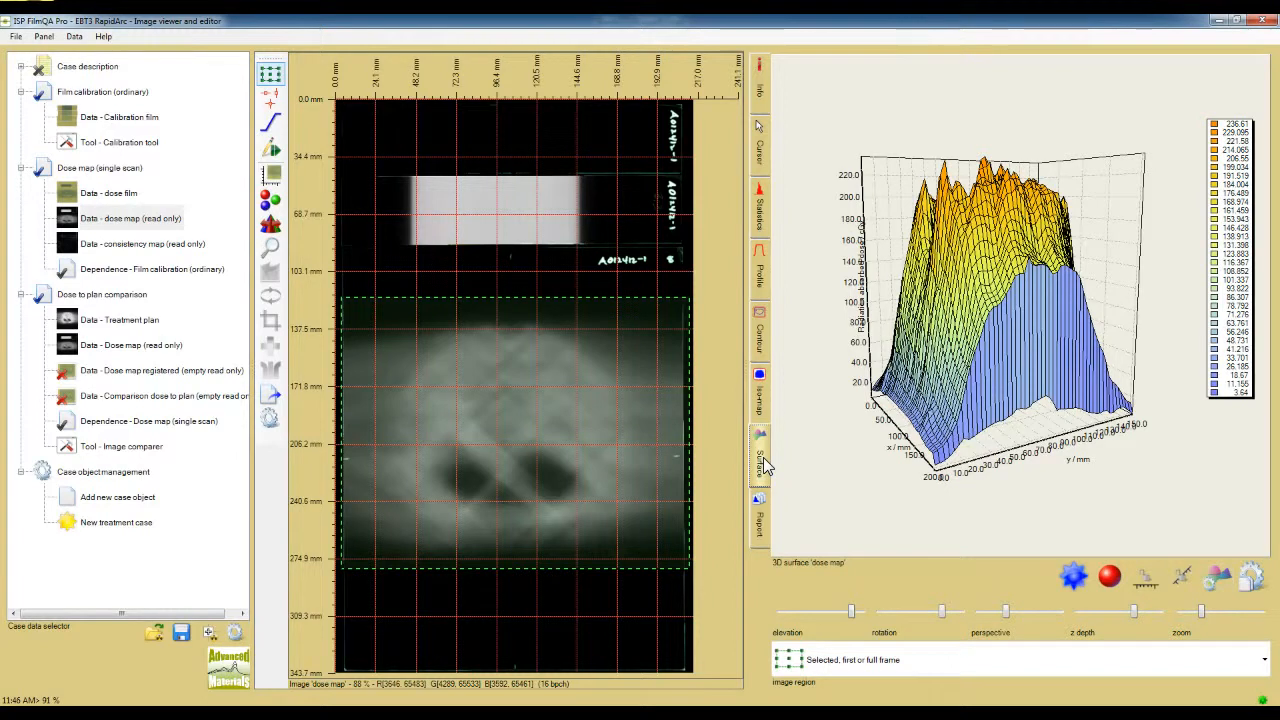
Step: Examine the contour levels and palette of the dose map iso-lines, and display the dose map's report pages
{"action": "left_click", "coordinate": [768, 338]}
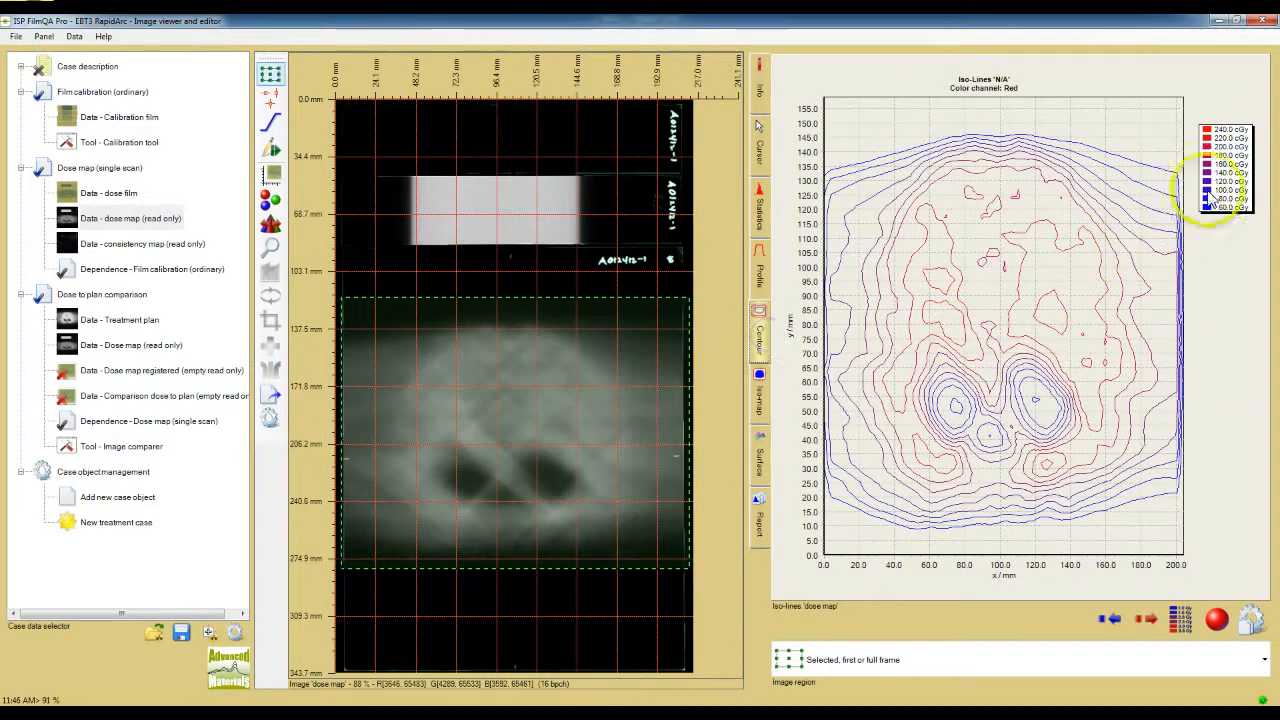
{"action": "right_click", "coordinate": [1218, 190]}
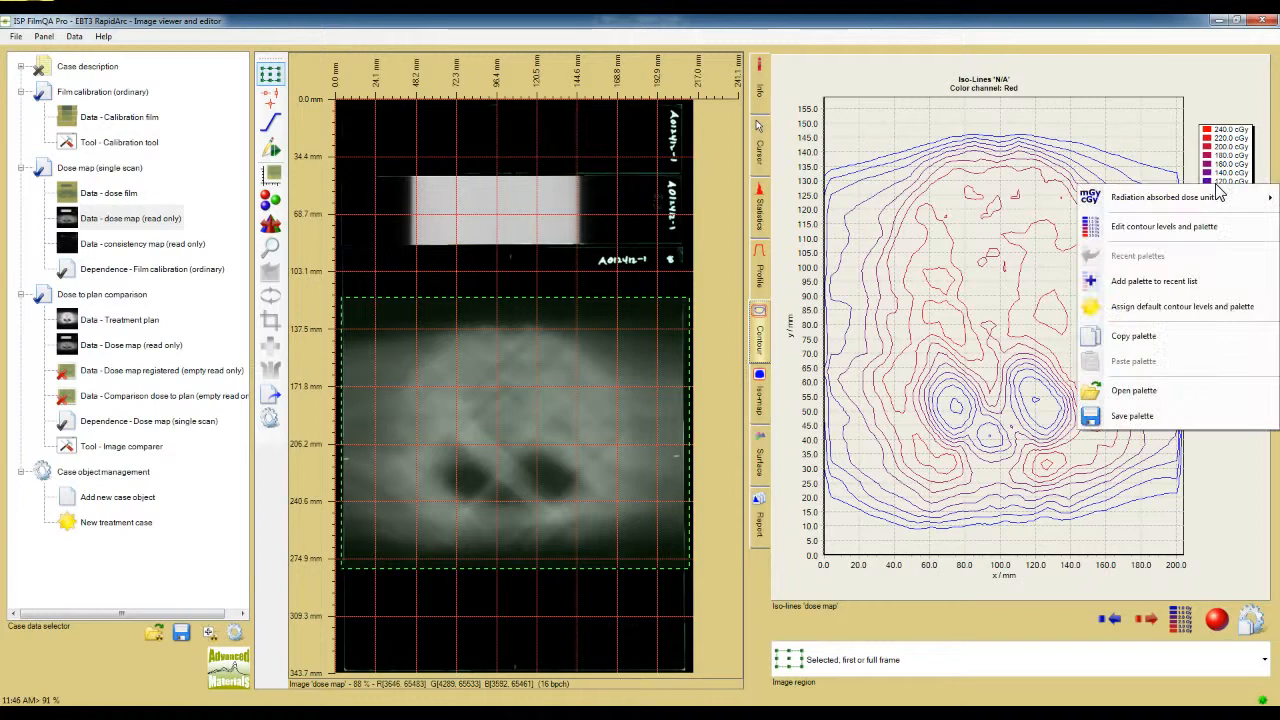
{"action": "left_click", "coordinate": [1215, 226]}
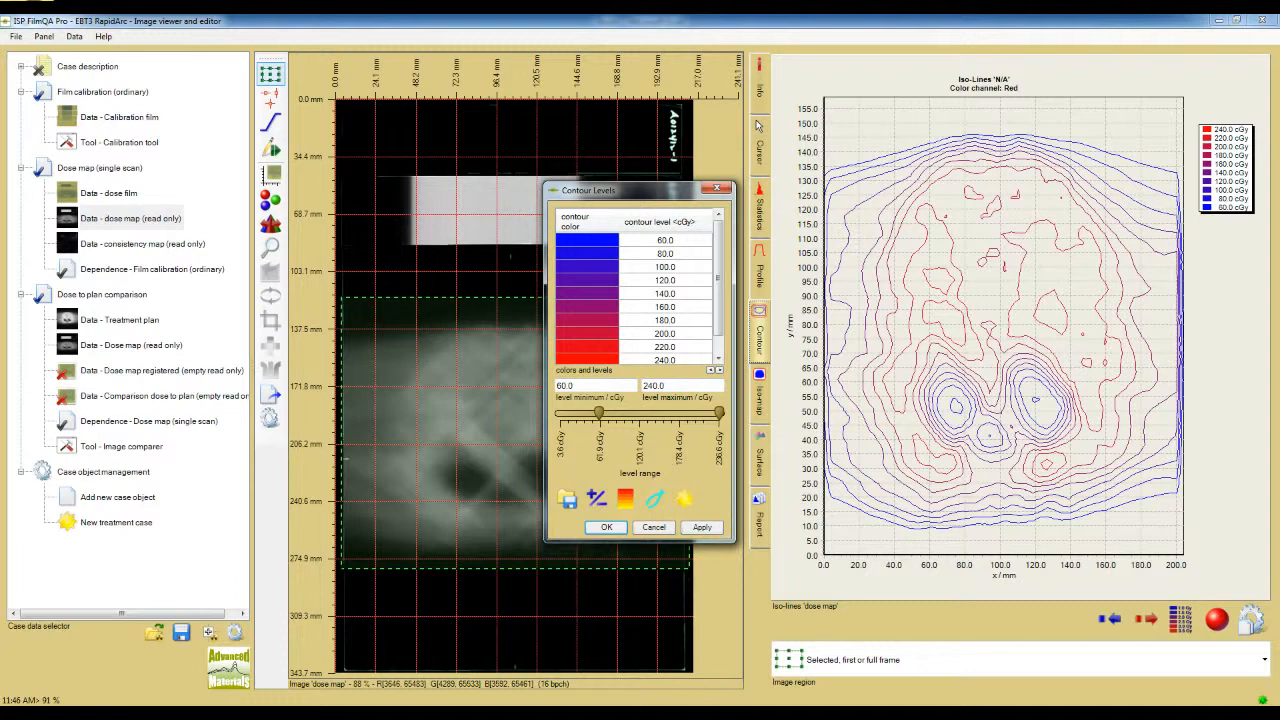
{"action": "left_click", "coordinate": [789, 566]}
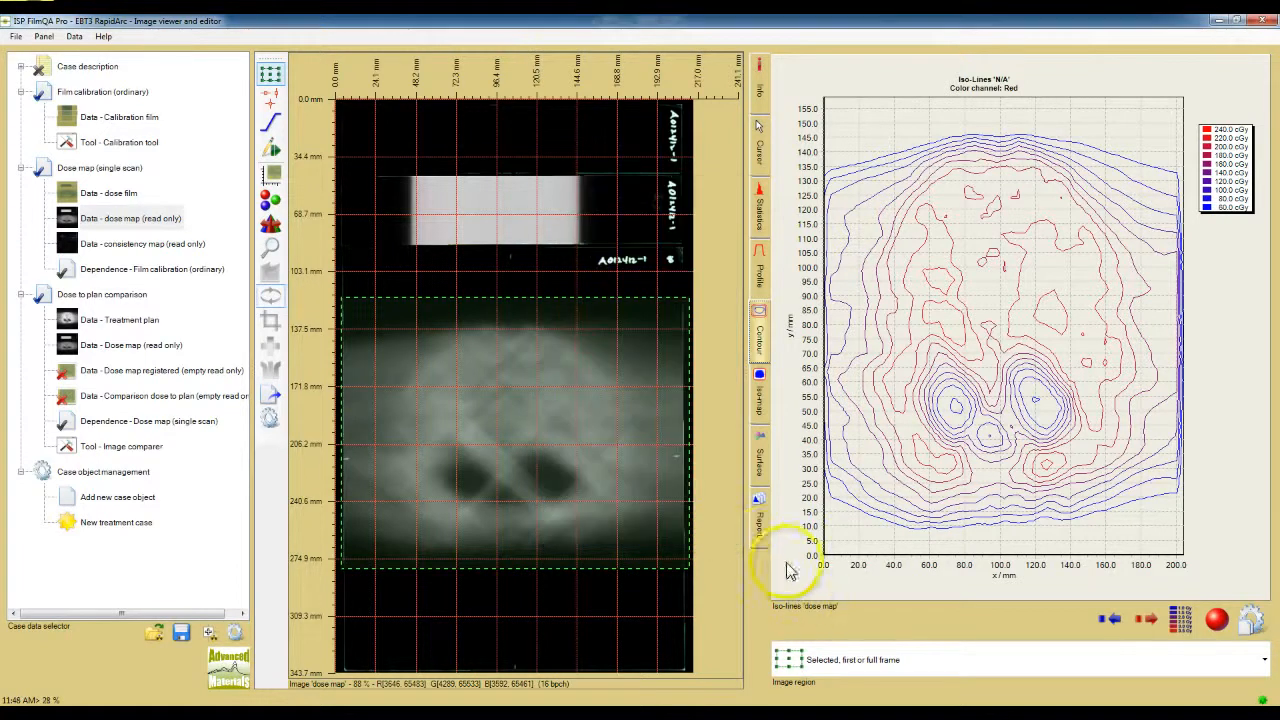
{"action": "left_click", "coordinate": [757, 538]}
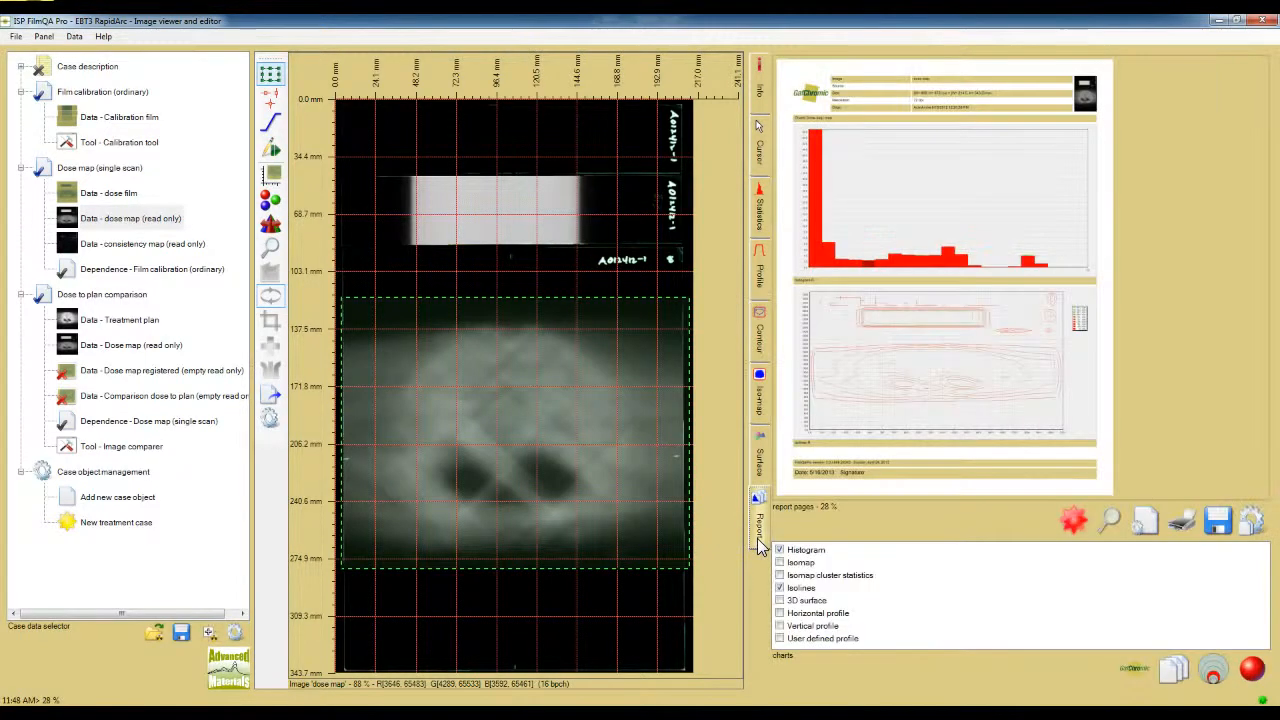